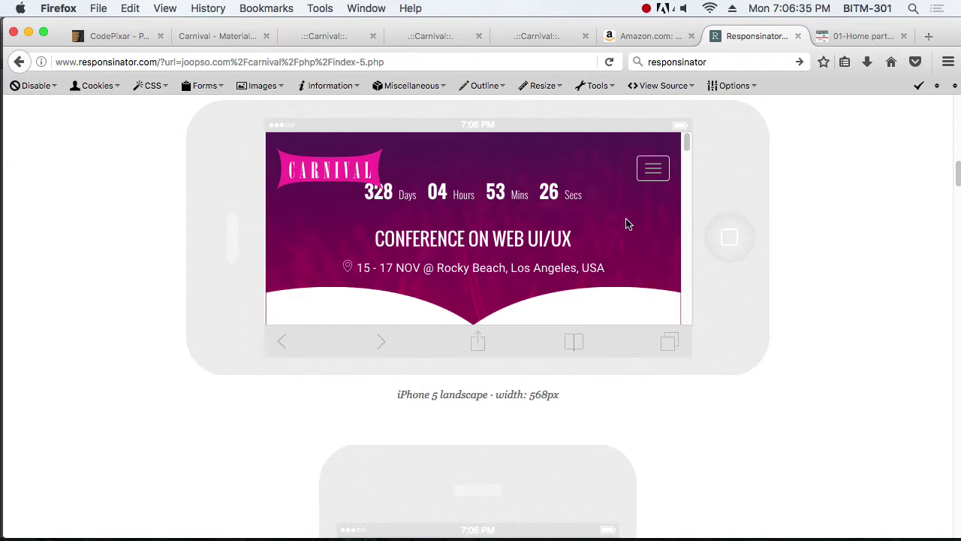
# - Examine how the Carnival page renders in the iPhone, Android and iPad previews, in portrait and landscape
pyautogui.scroll(-5, 938, 372)
pyautogui.scroll(-7, 851, 380)
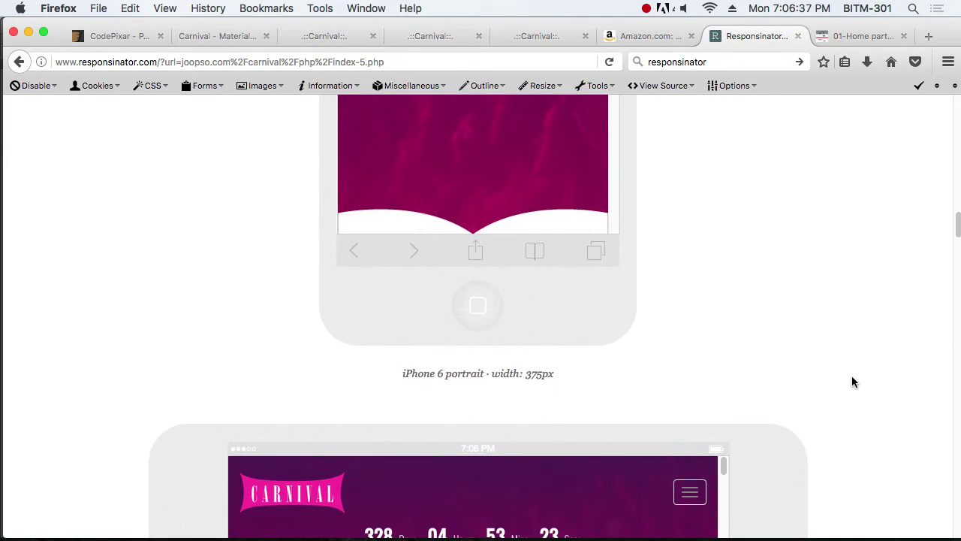
pyautogui.scroll(-6, 806, 388)
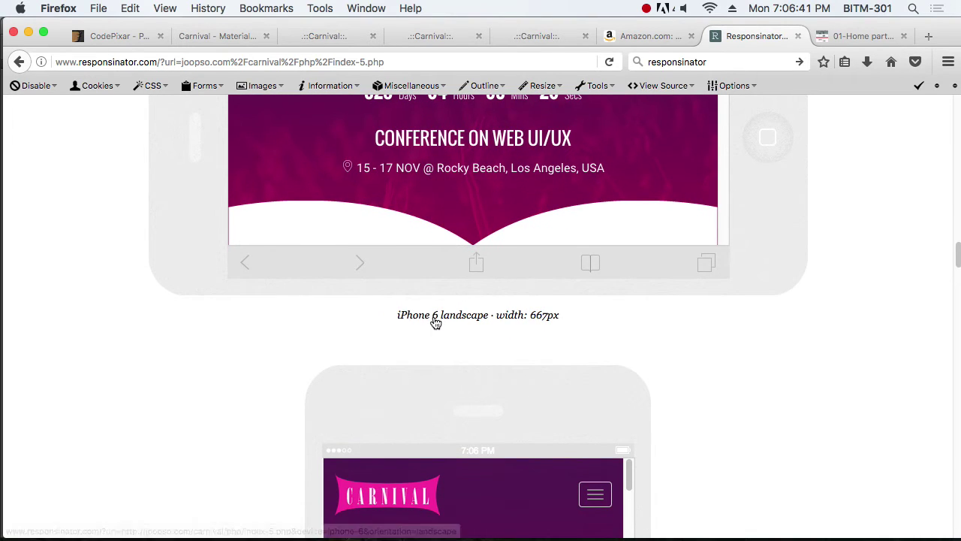
pyautogui.scroll(-6, 759, 386)
pyautogui.scroll(-4, 760, 387)
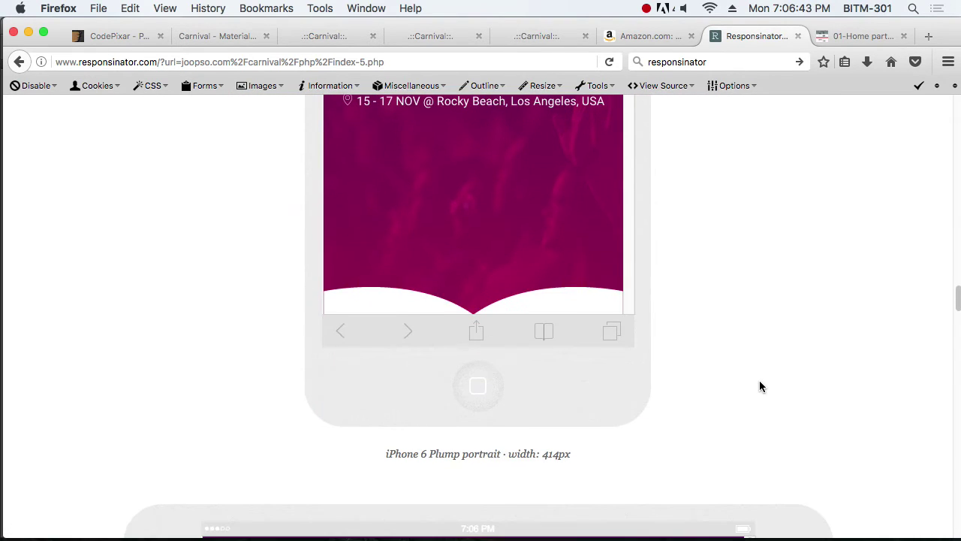
pyautogui.scroll(-8, 760, 387)
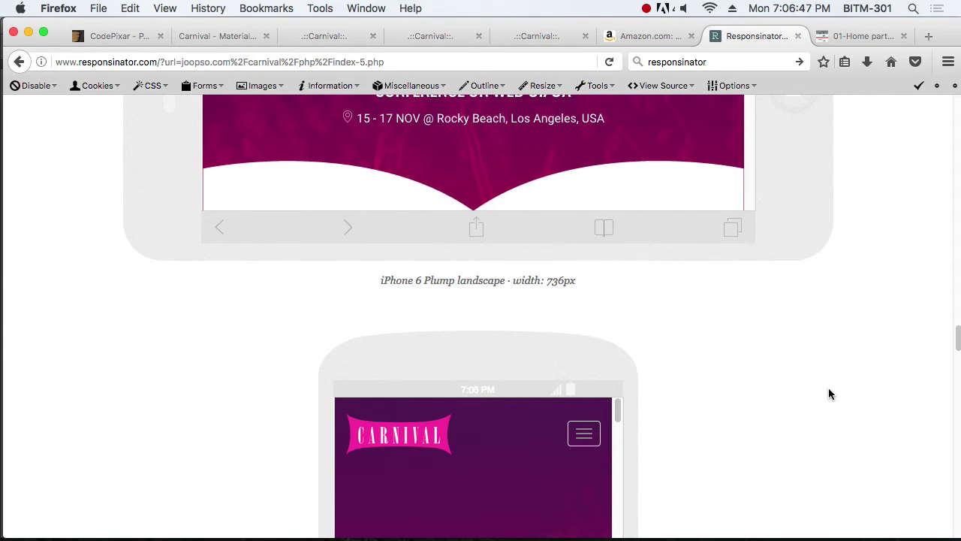
pyautogui.scroll(-8, 829, 393)
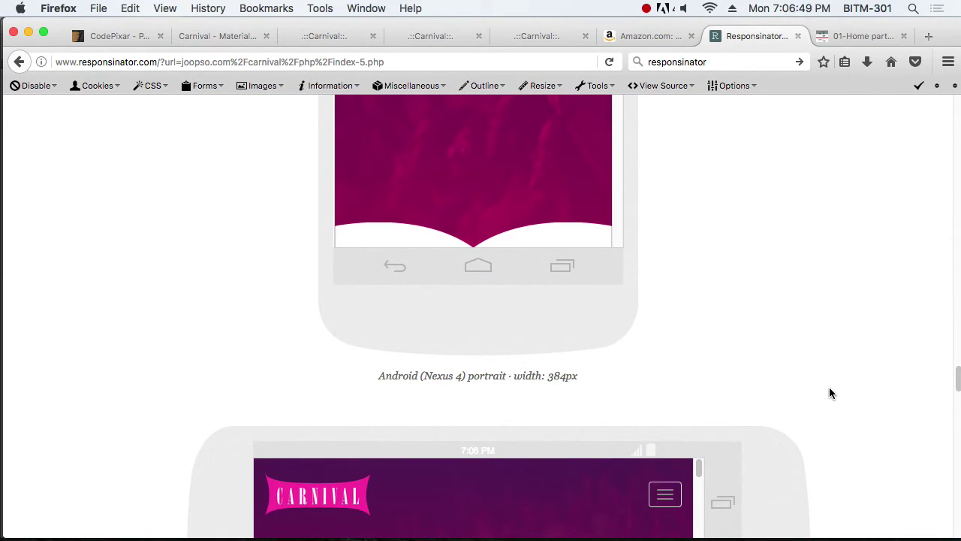
pyautogui.scroll(-2, 829, 394)
pyautogui.scroll(-3, 834, 394)
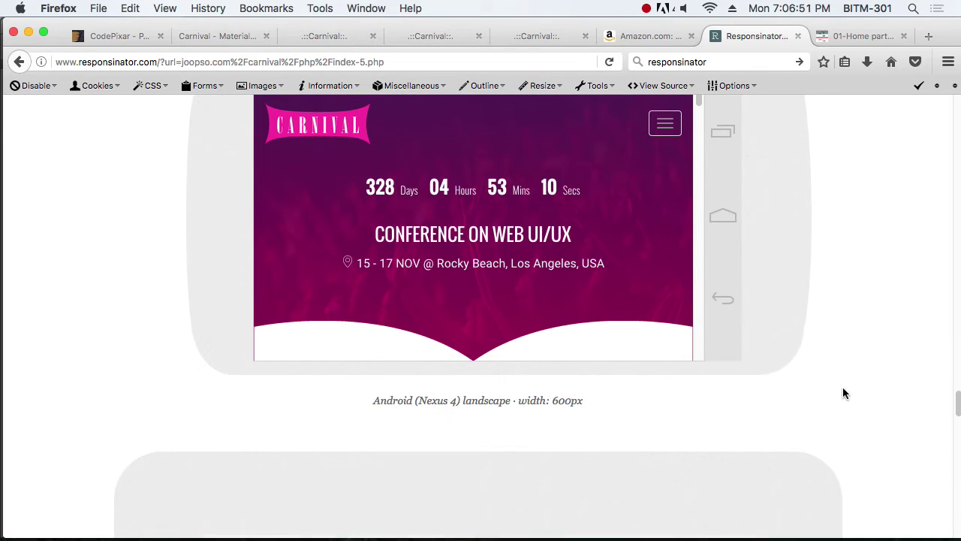
pyautogui.scroll(-13, 848, 393)
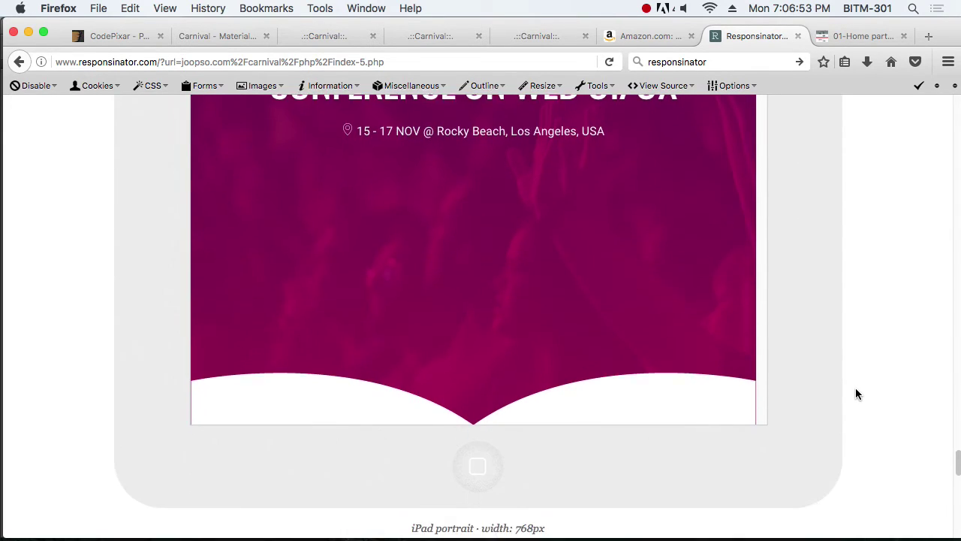
pyautogui.scroll(-2, 855, 394)
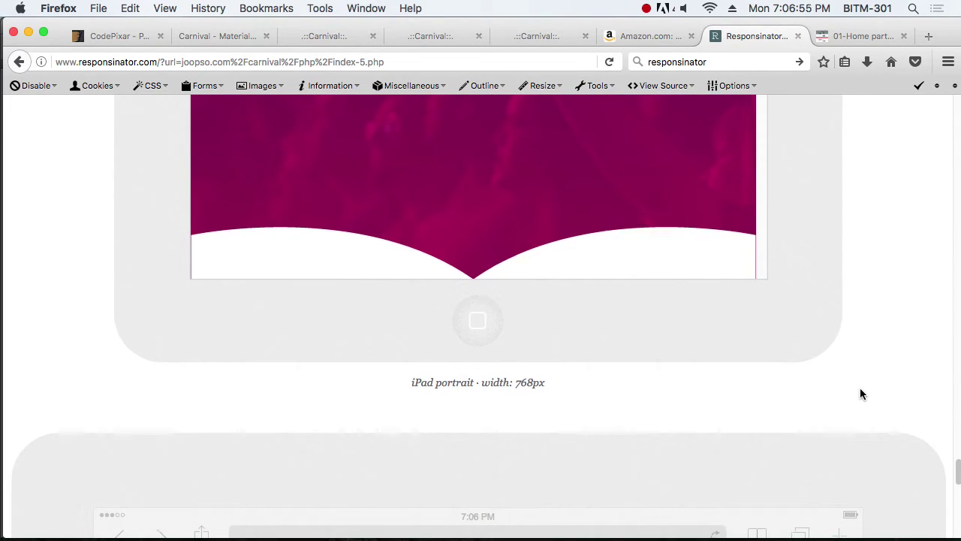
pyautogui.scroll(-7, 871, 390)
pyautogui.scroll(-3, 903, 400)
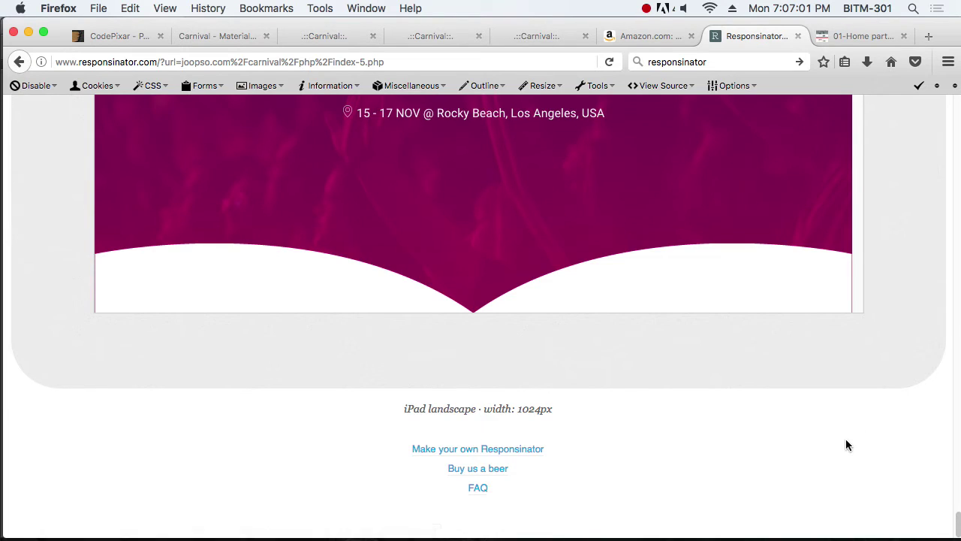
pyautogui.scroll(-15, 846, 442)
pyautogui.scroll(-20, 847, 449)
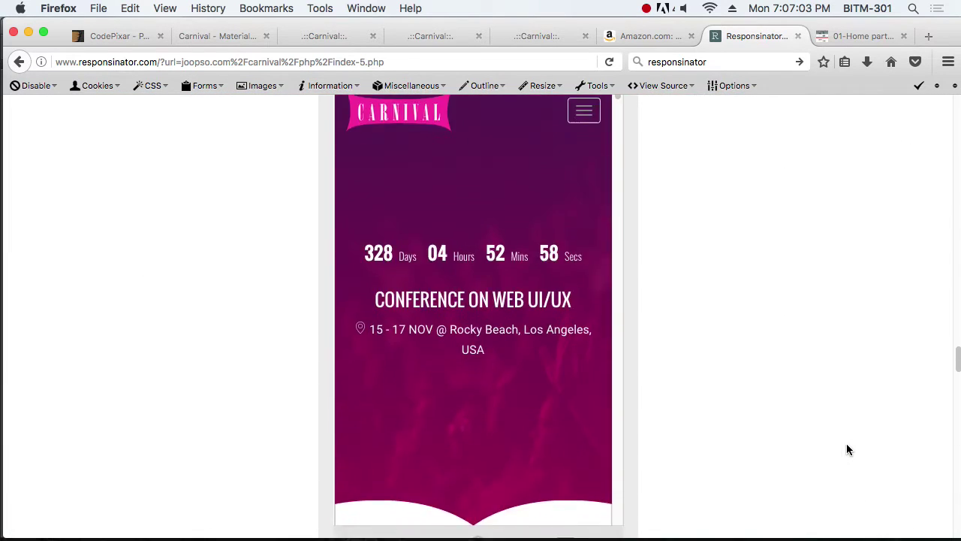
pyautogui.scroll(20, 846, 449)
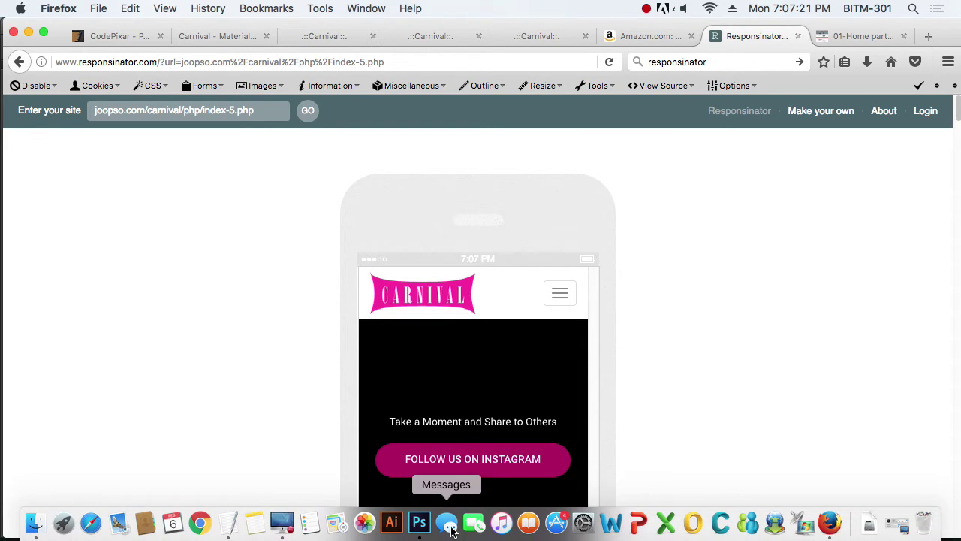
# - Switch to Photoshop and bring up the Home_University.psd design
pyautogui.click(418, 523)
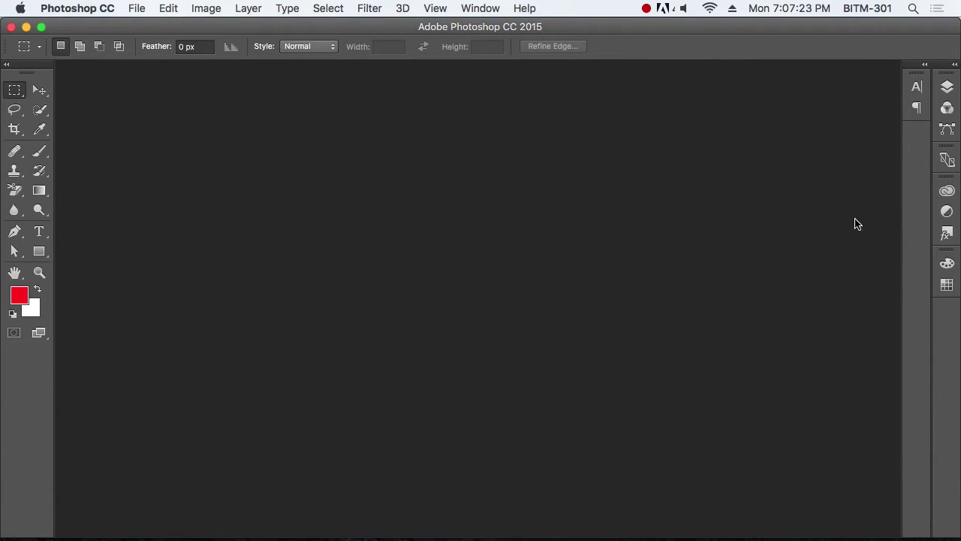
pyautogui.click(478, 8)
pyautogui.moveTo(538, 525)
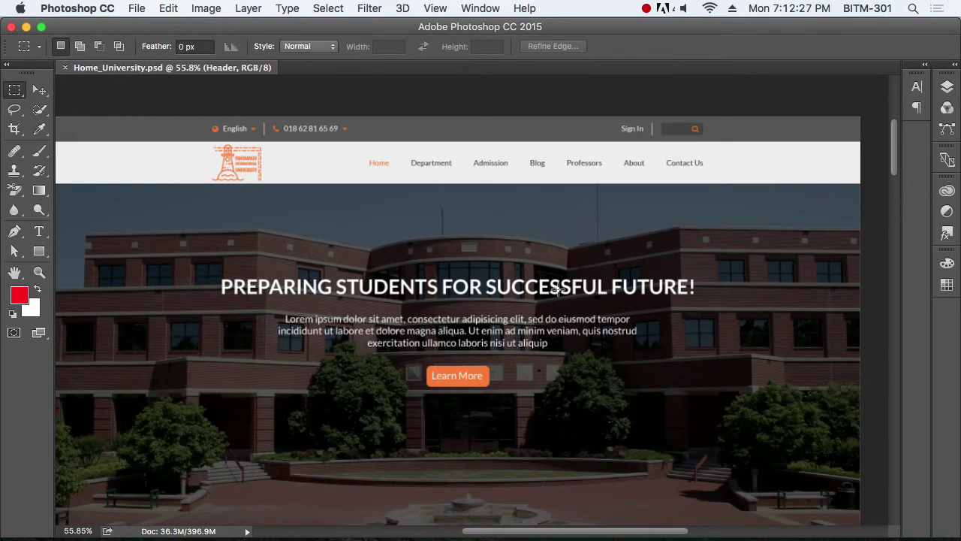
# - Examine the university homepage design from the header through Department, Admission, Testimonial and Our Professors to the footer
pyautogui.scroll(-10, 698, 318)
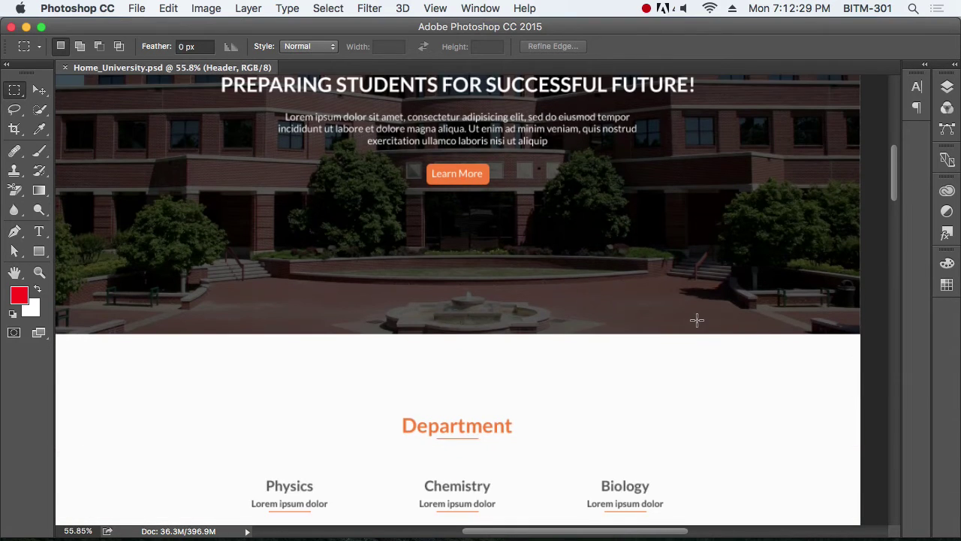
pyautogui.scroll(-7, 678, 341)
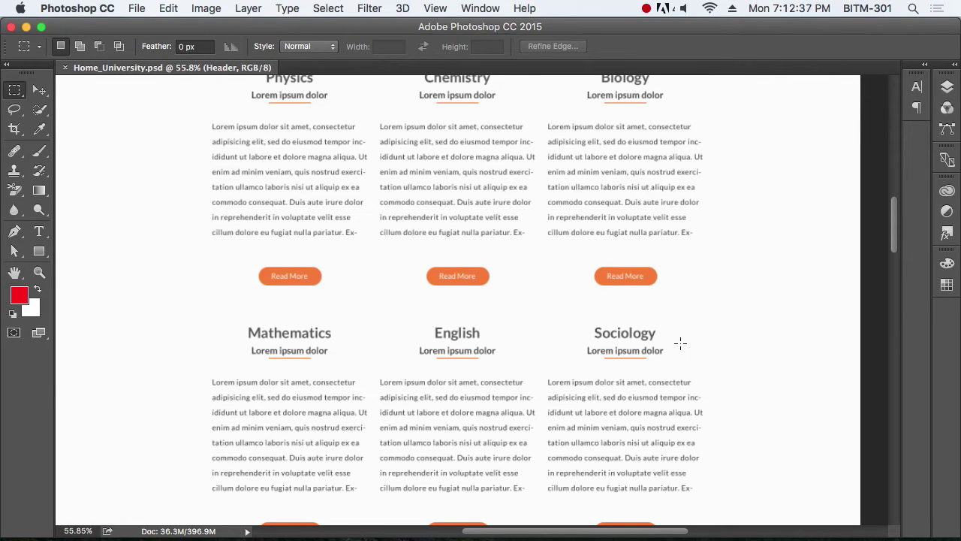
pyautogui.scroll(-15, 602, 373)
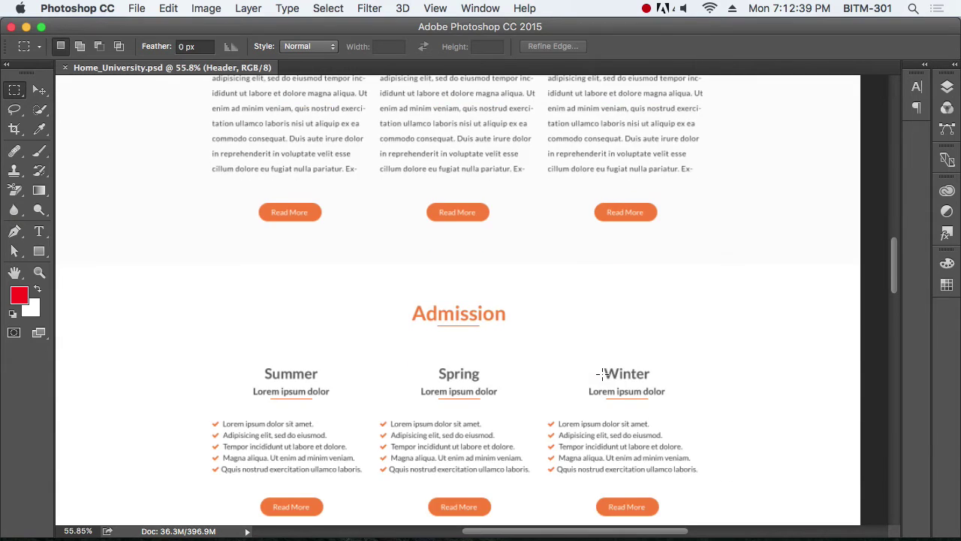
pyautogui.scroll(-15, 602, 373)
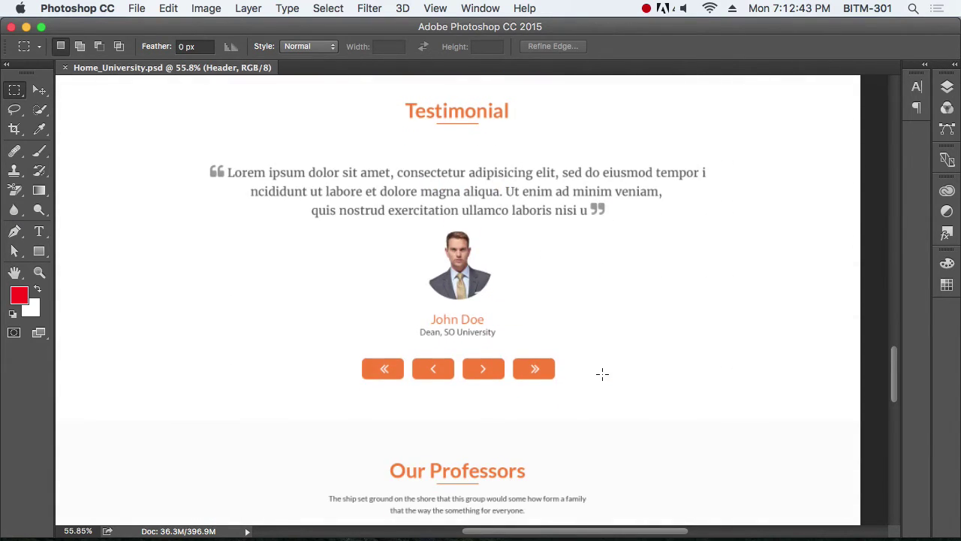
pyautogui.scroll(-15, 602, 373)
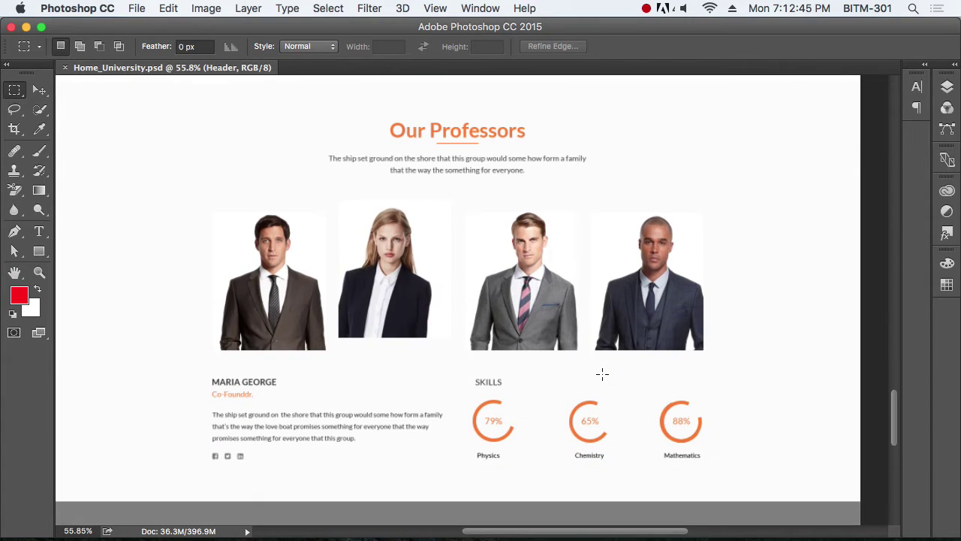
pyautogui.scroll(-3, 602, 373)
pyautogui.scroll(-10, 741, 418)
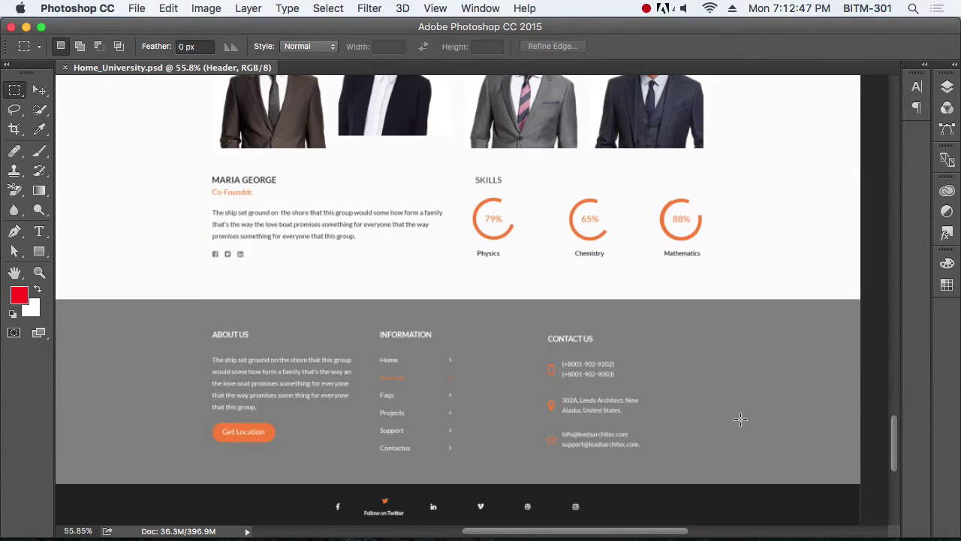
pyautogui.scroll(20, 740, 418)
pyautogui.scroll(20, 740, 418)
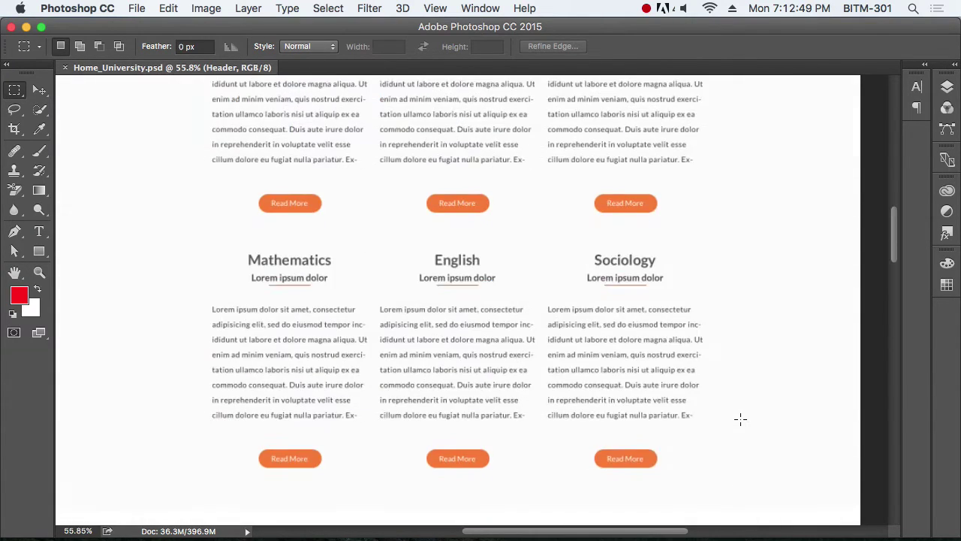
pyautogui.scroll(15, 741, 418)
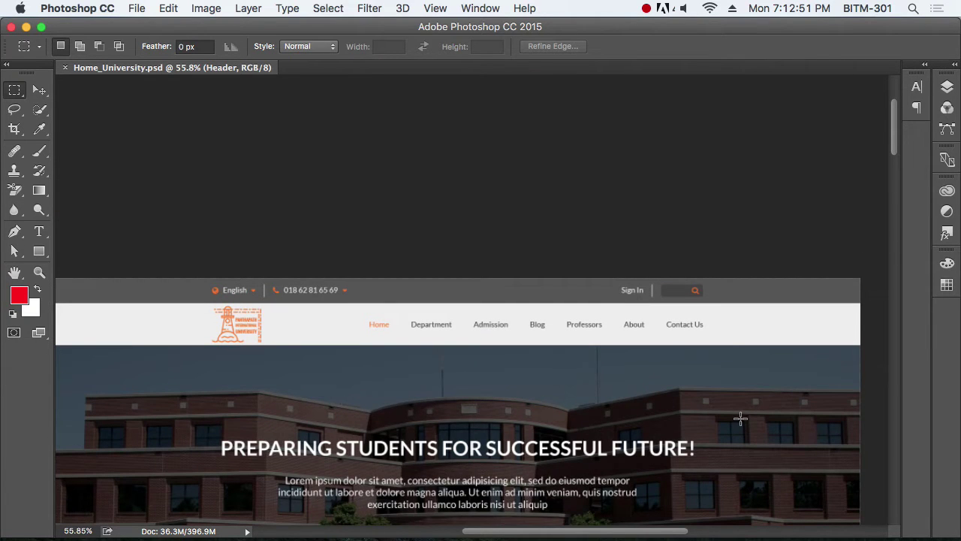
# - Activate the Move tool and review the homepage's logo, navigation, banner and content sections again down to the copyright line
pyautogui.click(39, 91)
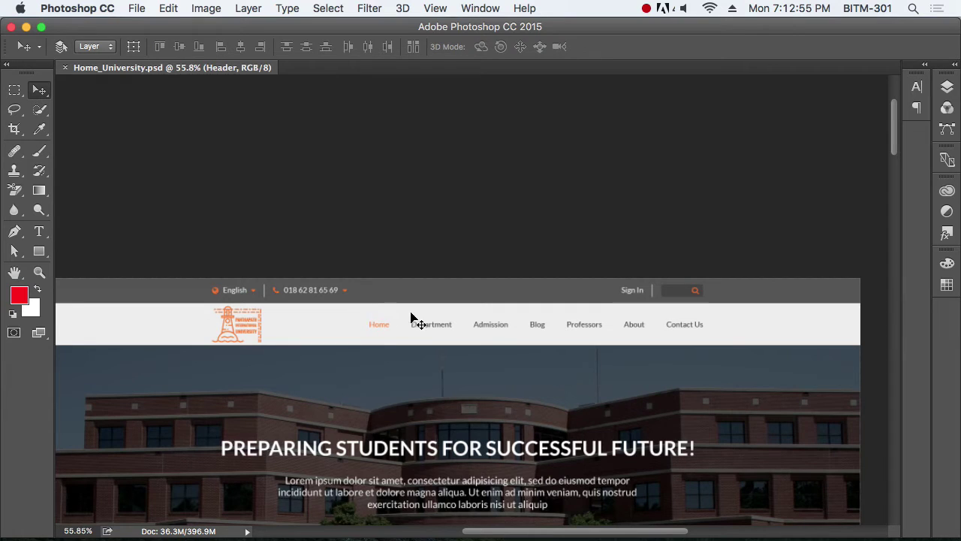
pyautogui.moveTo(392, 326); pyautogui.dragTo(413, 236)
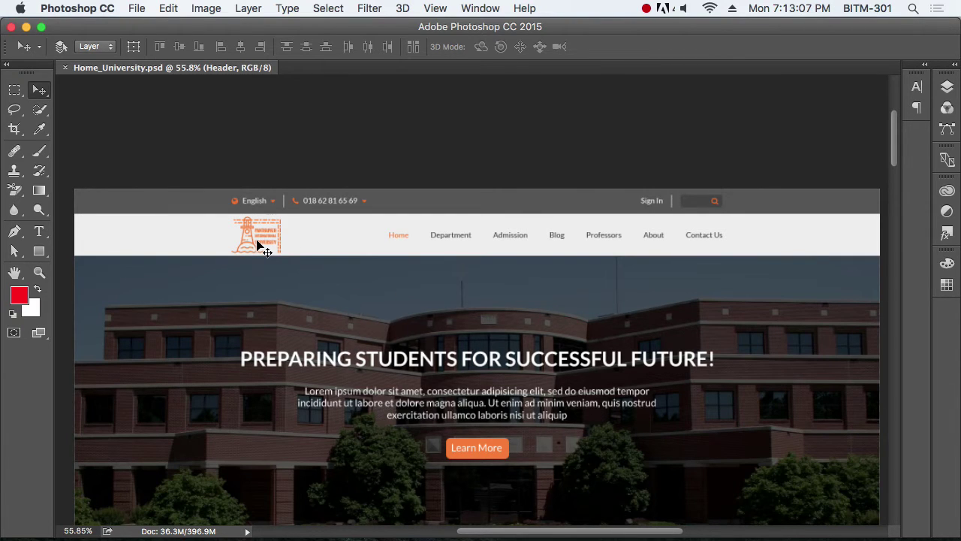
pyautogui.scroll(-5, 257, 247)
pyautogui.scroll(6, 218, 263)
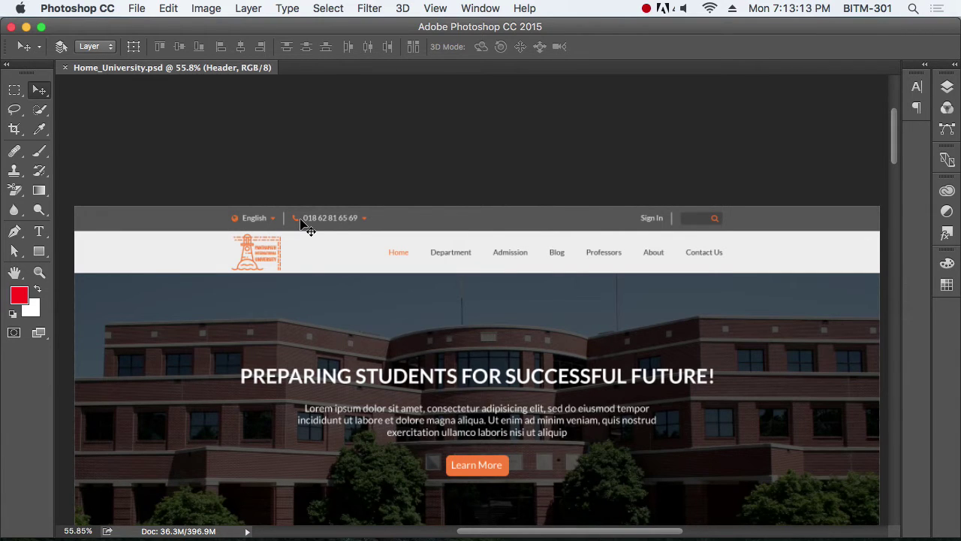
pyautogui.scroll(-5, 307, 225)
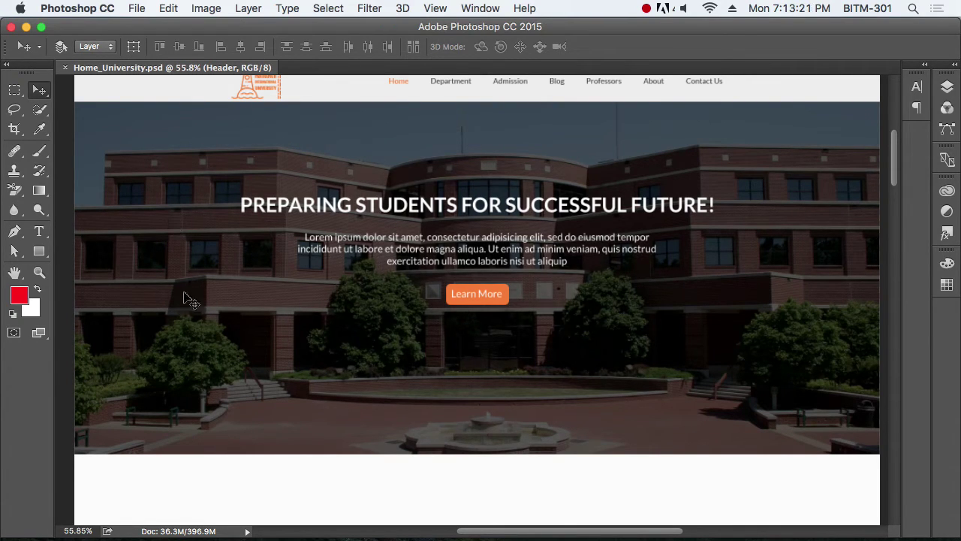
pyautogui.scroll(-7, 192, 342)
pyautogui.scroll(-8, 199, 338)
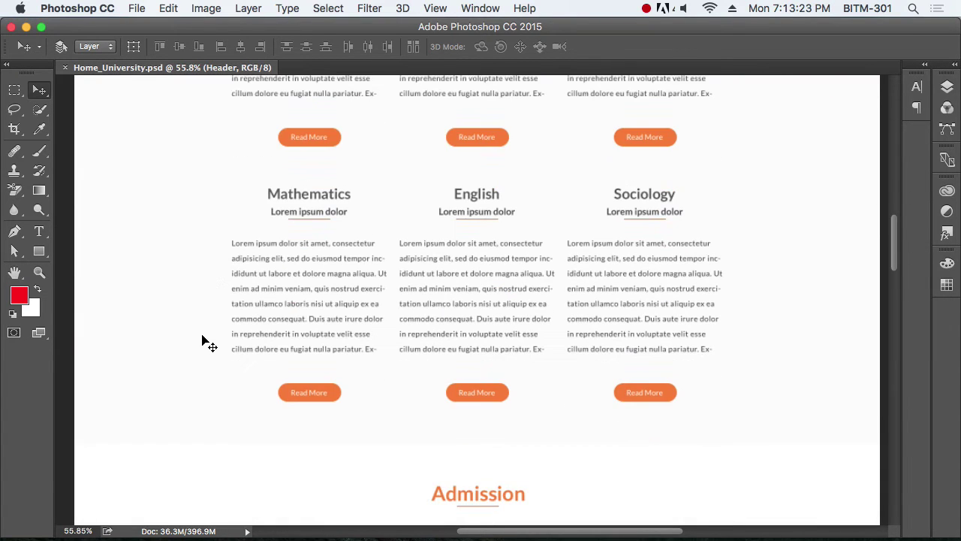
pyautogui.scroll(-14, 213, 340)
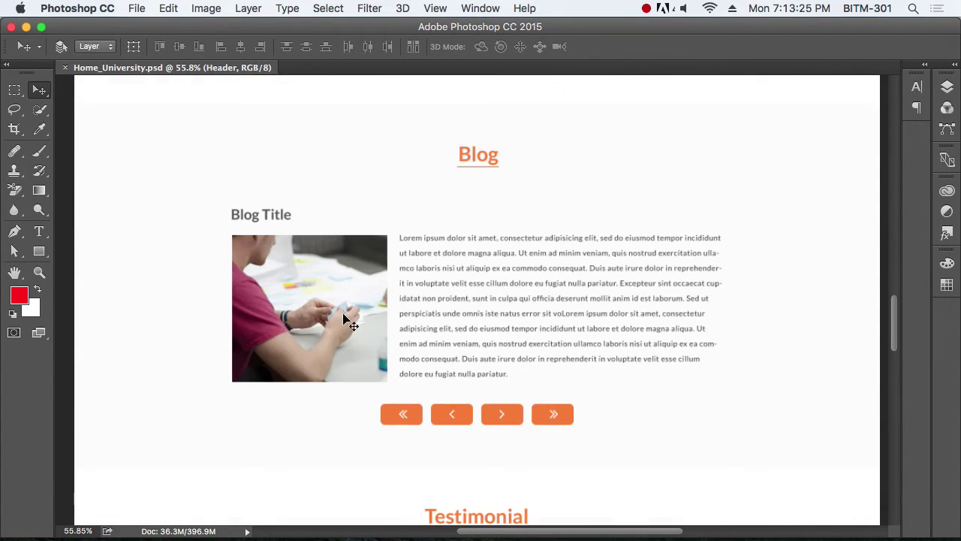
pyautogui.scroll(-9, 293, 319)
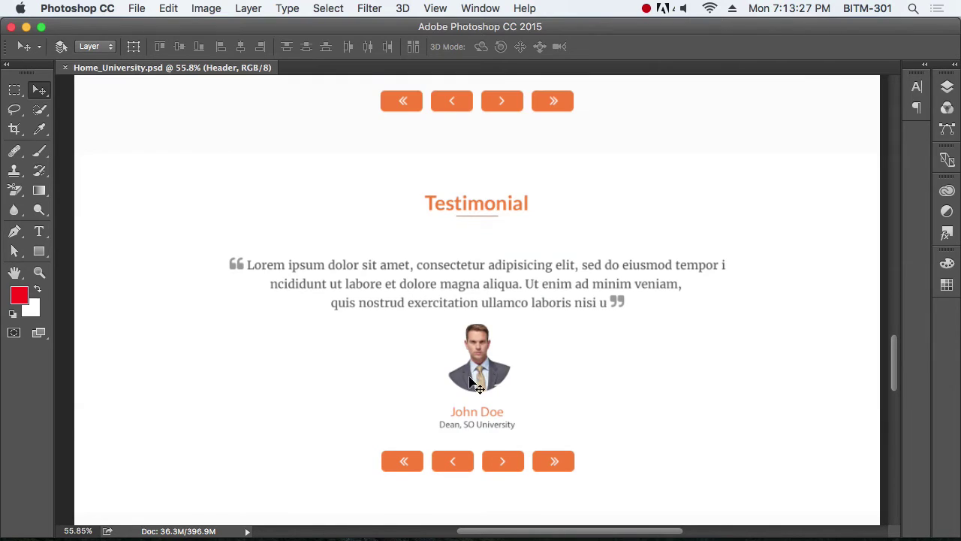
pyautogui.scroll(-7, 458, 368)
pyautogui.scroll(-5, 467, 369)
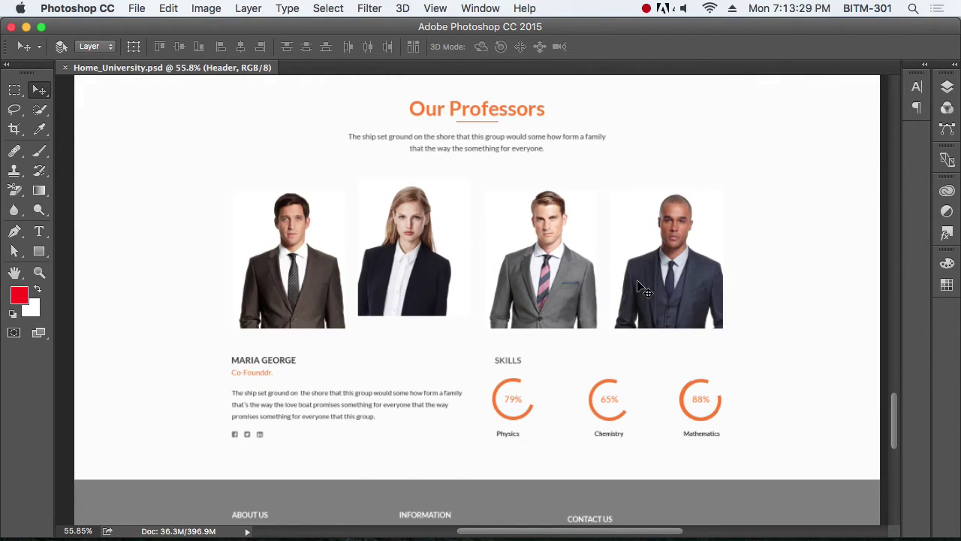
pyautogui.scroll(-6, 652, 289)
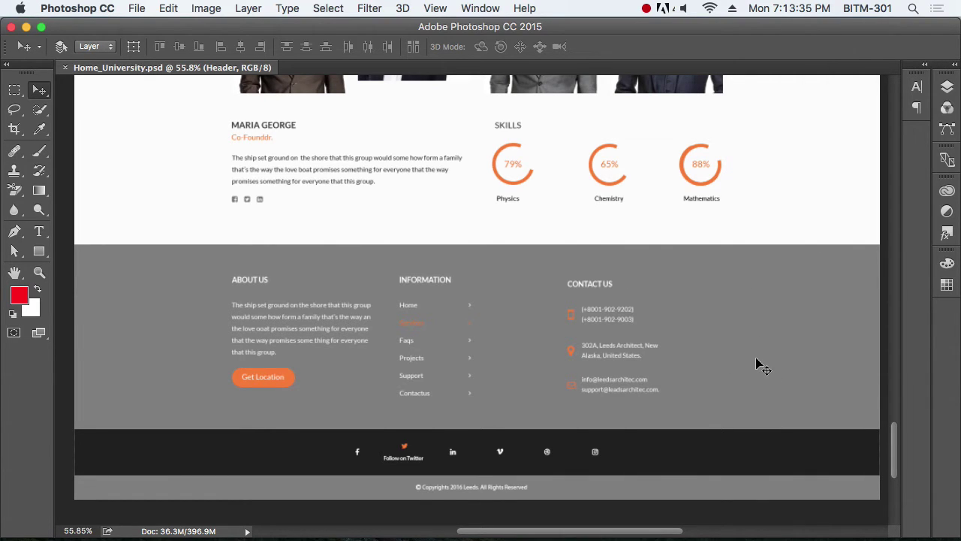
pyautogui.scroll(15, 758, 365)
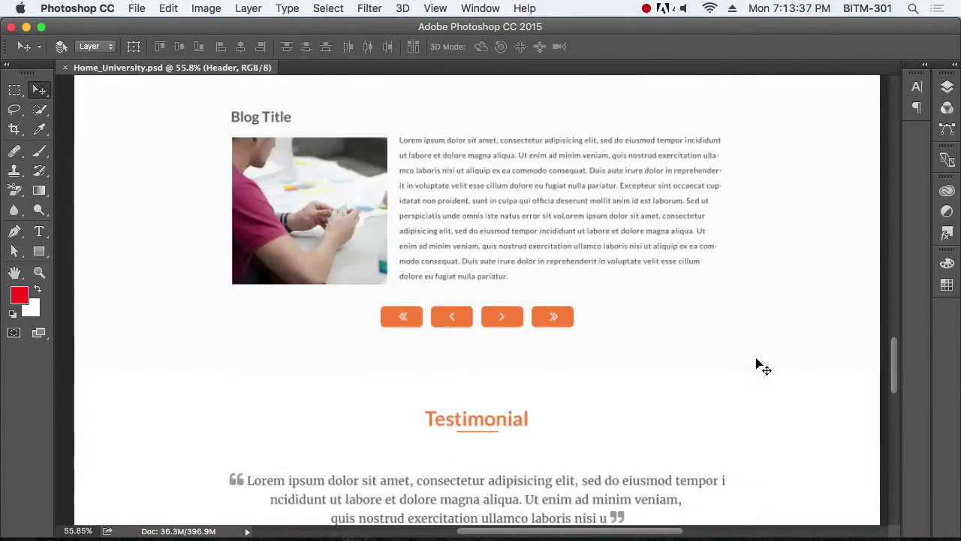
pyautogui.scroll(20, 763, 367)
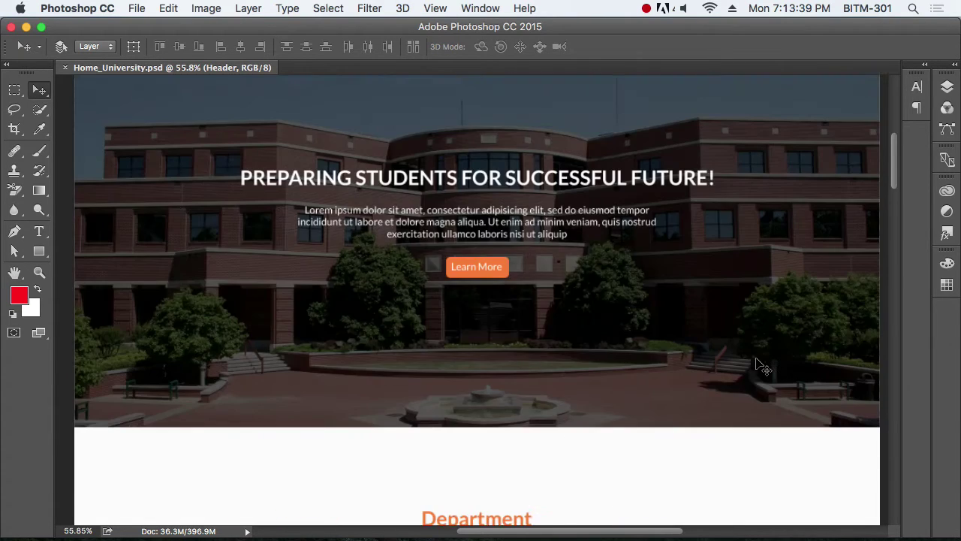
# - Return to the homepage header and expand the collapsed side panels to show the document's layer groups
pyautogui.scroll(5, 763, 367)
pyautogui.scroll(-4, 763, 367)
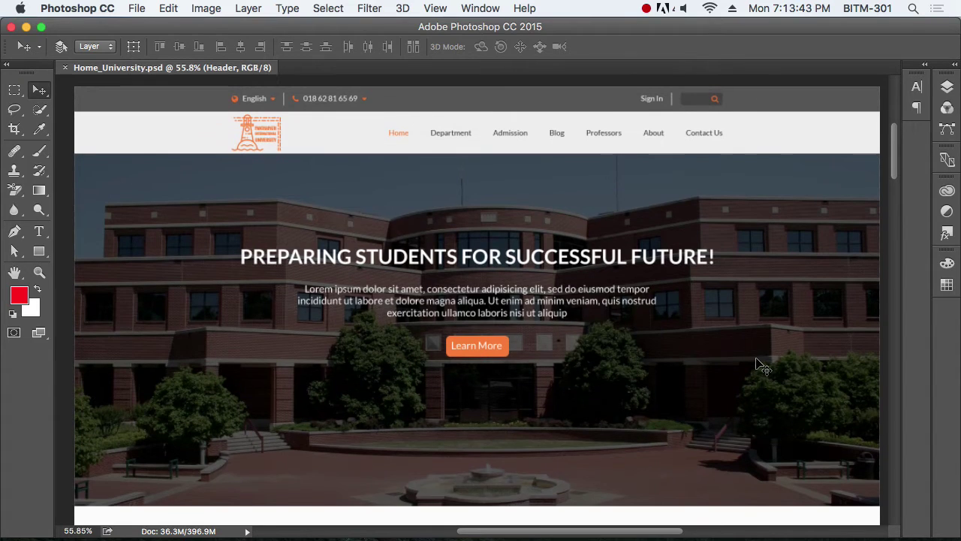
pyautogui.scroll(3, 763, 368)
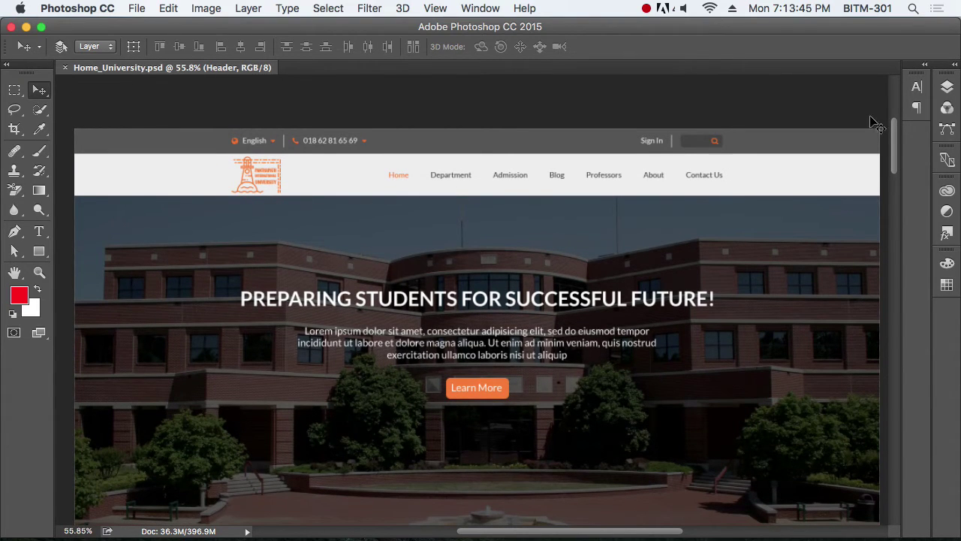
pyautogui.click(956, 66)
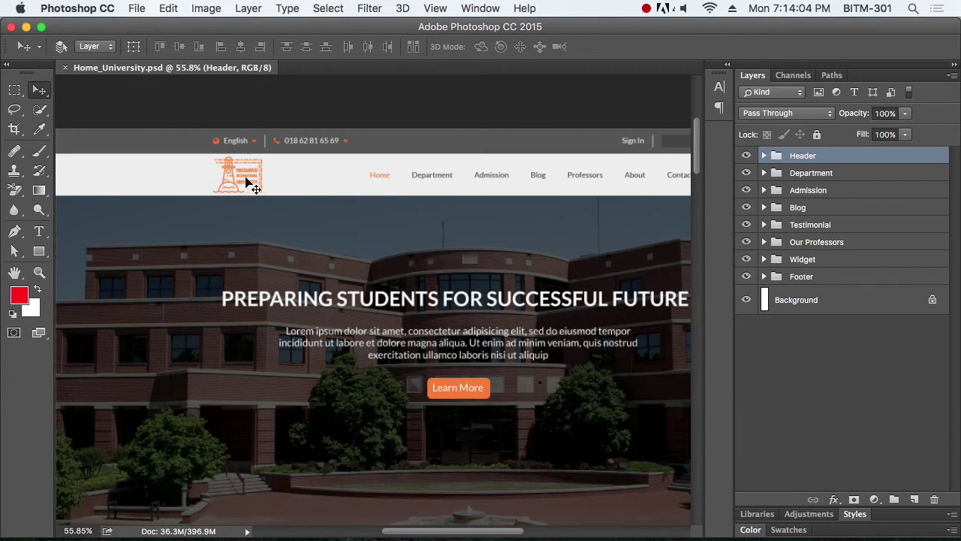
# - Turn on layer auto-selection, pick the navigation bar background on the canvas, and toggle the Nav Bar BG layer's visibility until it stays hidden
pyautogui.click(63, 50)
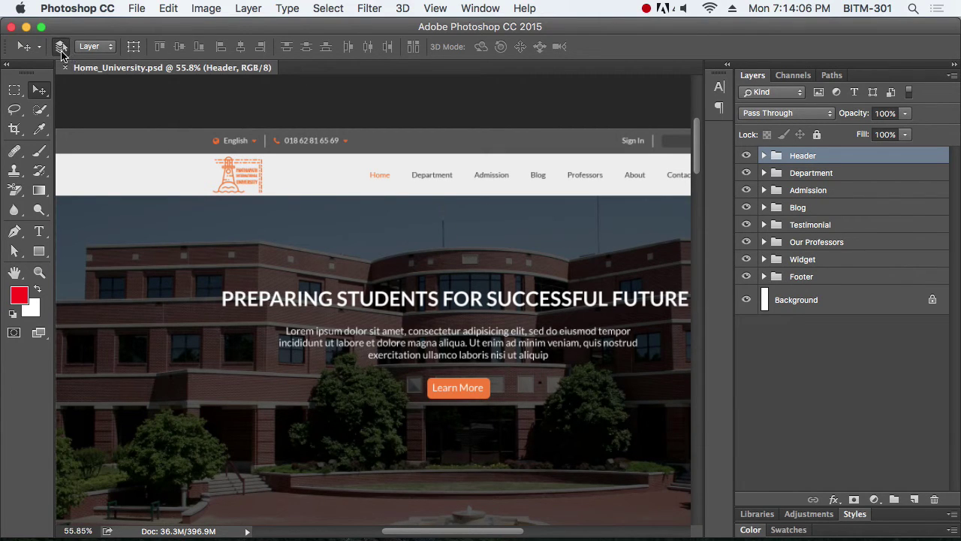
pyautogui.click(253, 188)
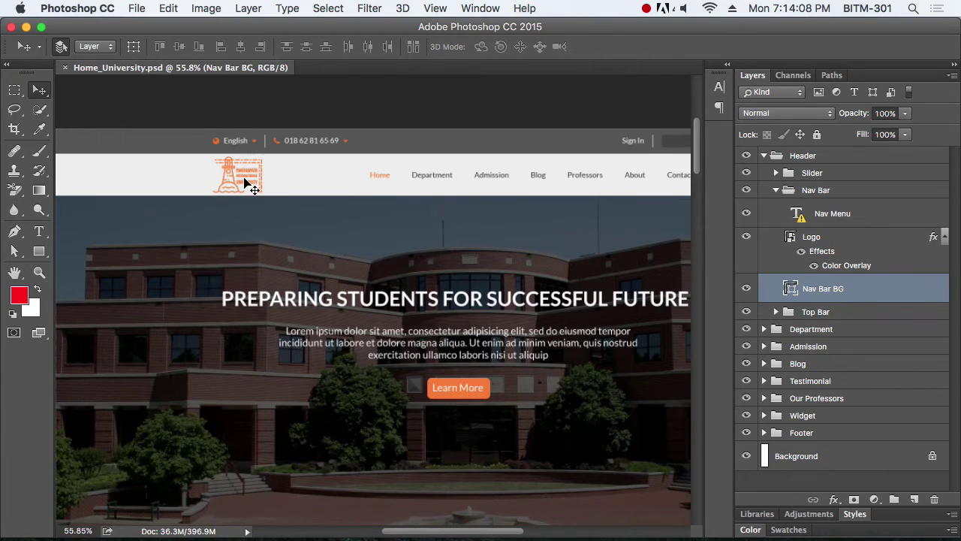
pyautogui.click(746, 290)
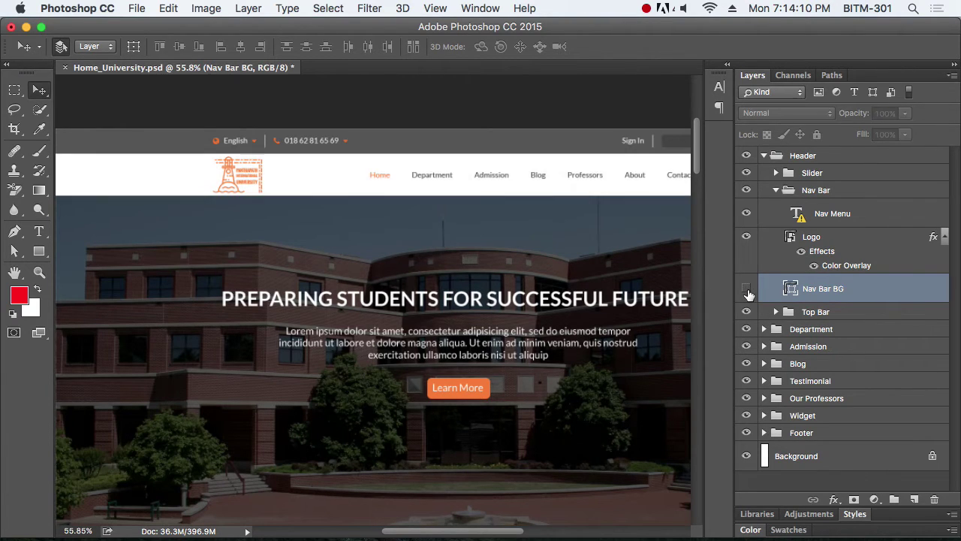
pyautogui.click(746, 290)
pyautogui.click(746, 290)
pyautogui.click(746, 290)
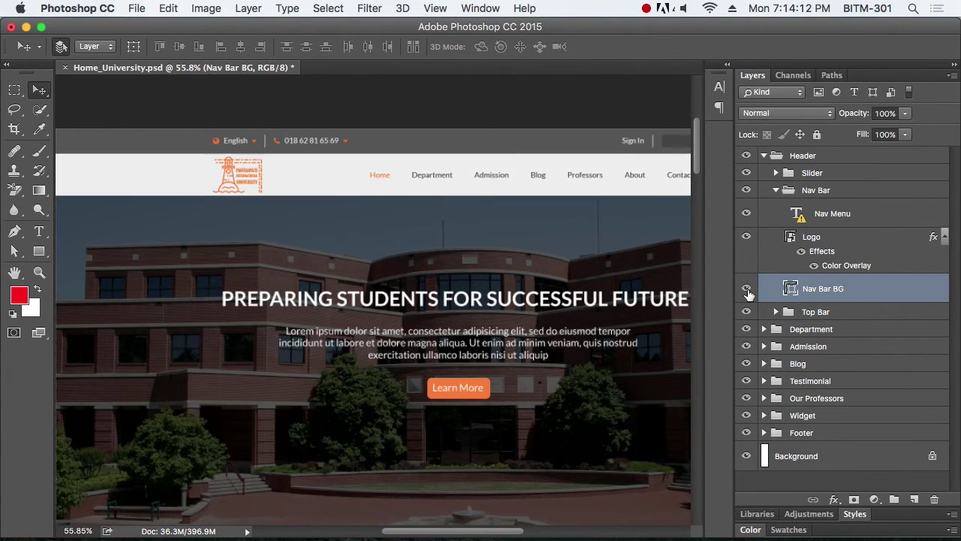
pyautogui.click(746, 290)
# - Toggle the Logo layer's visibility to identify it in the header, leaving the layer shown
pyautogui.click(746, 236)
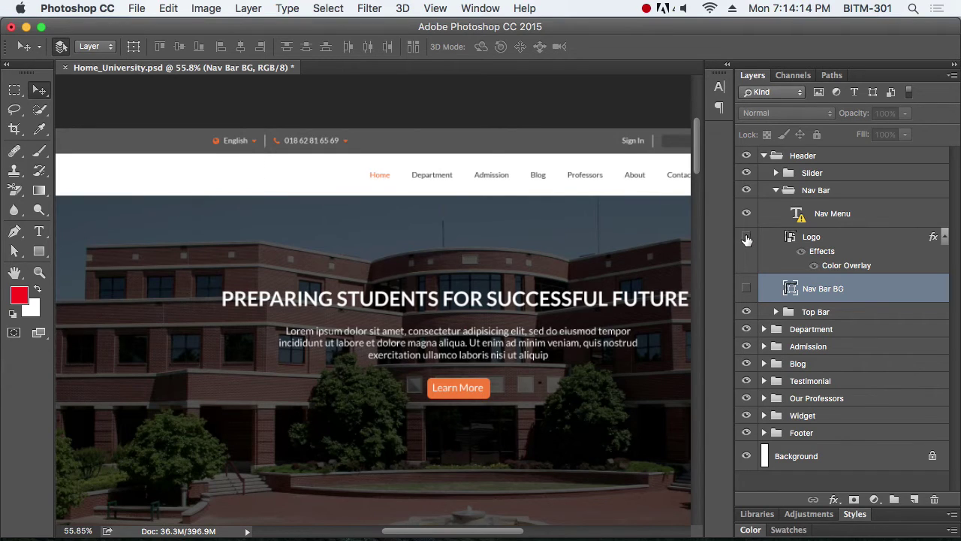
pyautogui.click(746, 237)
pyautogui.click(746, 237)
pyautogui.click(747, 237)
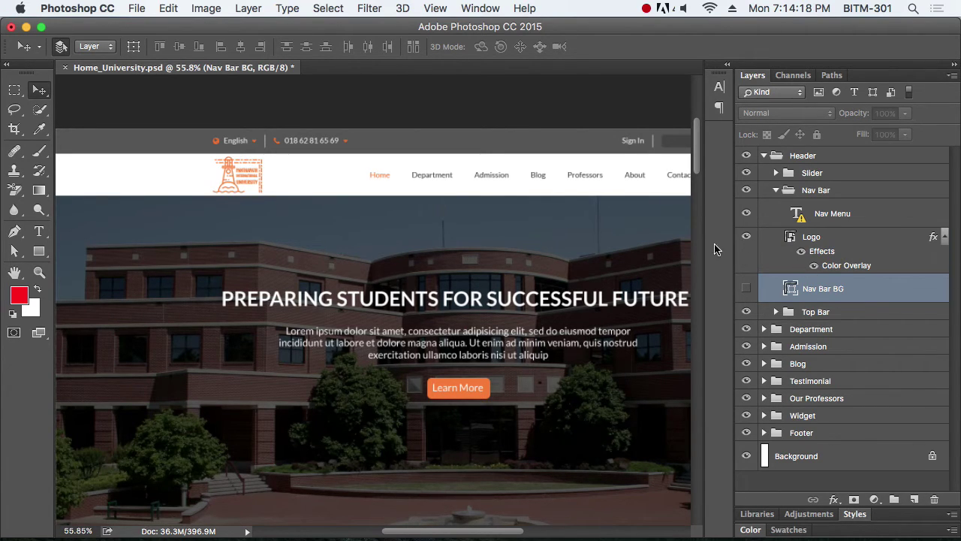
# - Duplicate the Logo layer into a new document, keeping the layer name Logo and leaving the document name blank
pyautogui.click(816, 239)
pyautogui.rightClick(817, 240)
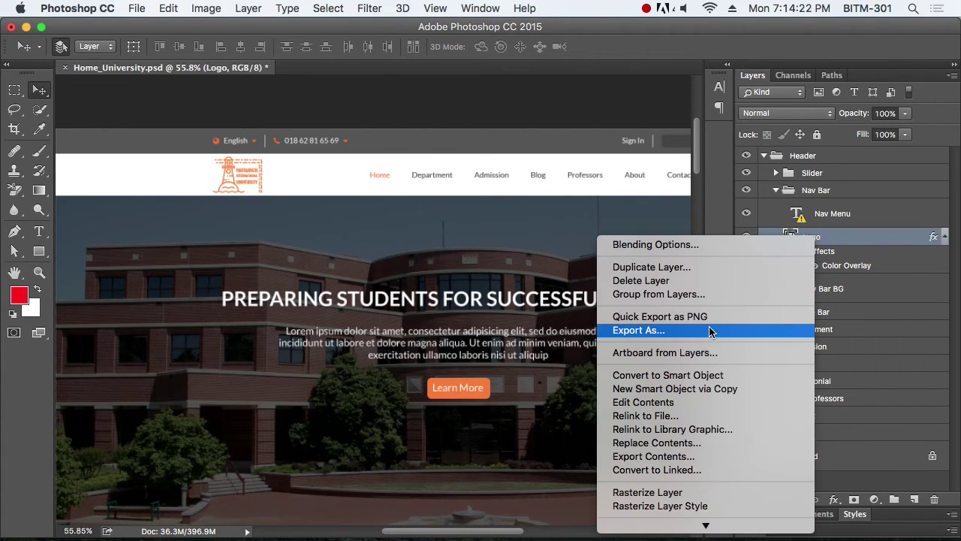
pyautogui.click(705, 267)
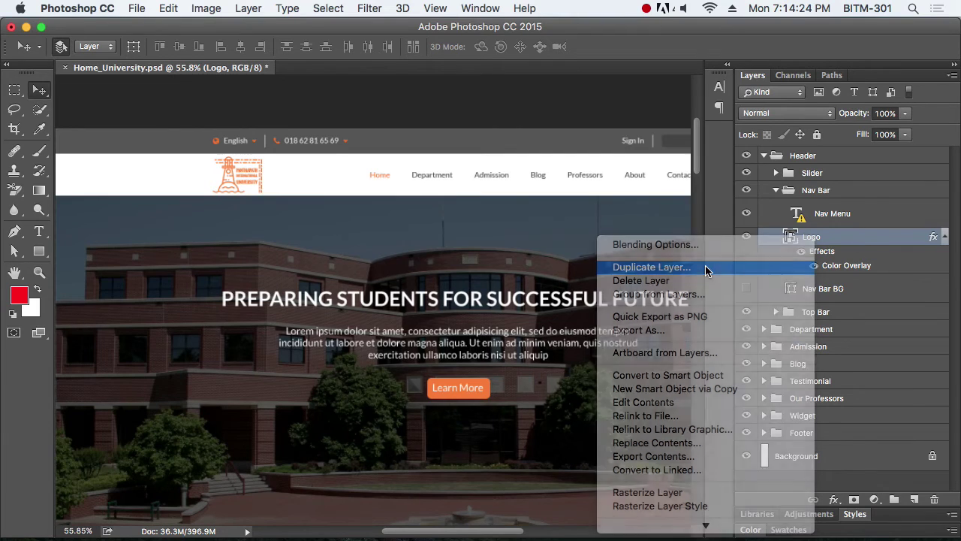
pyautogui.click(493, 190)
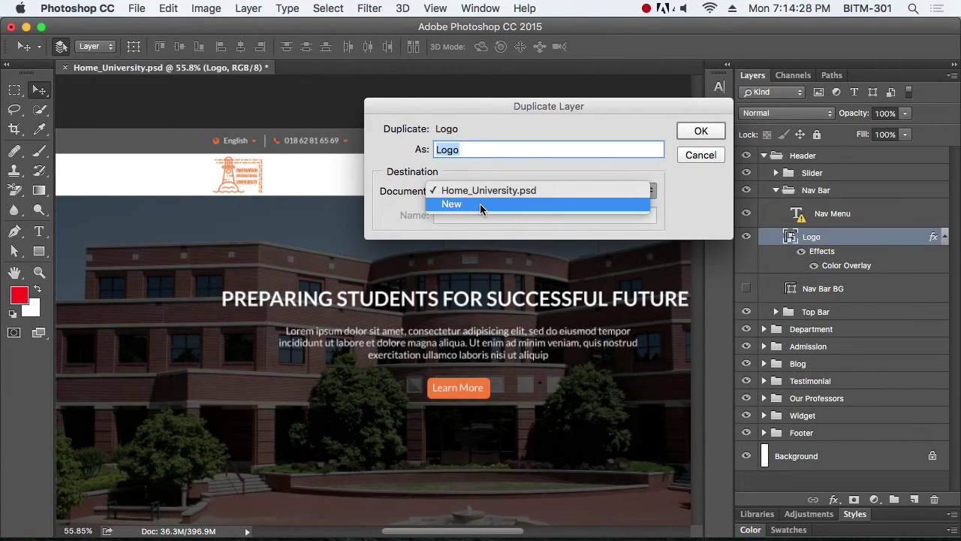
pyautogui.click(480, 204)
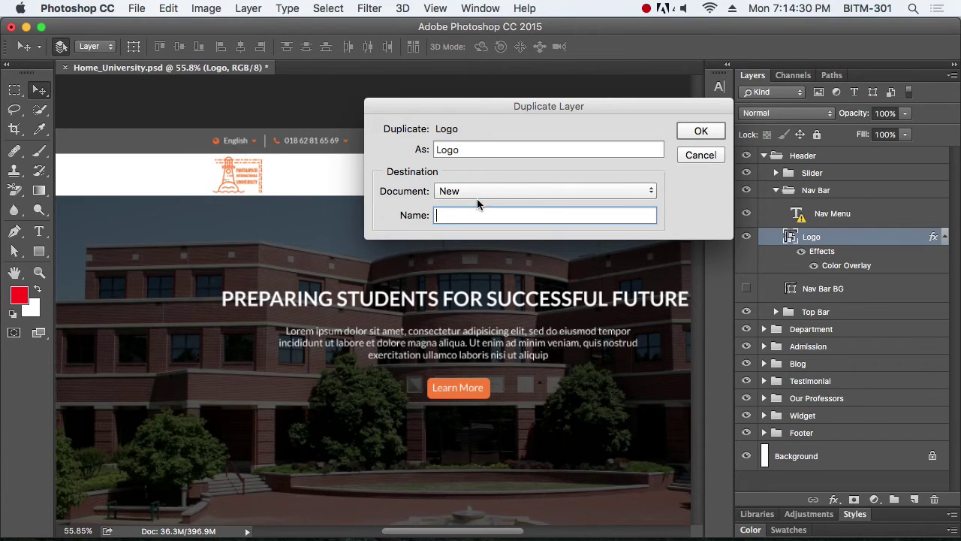
pyautogui.click(704, 134)
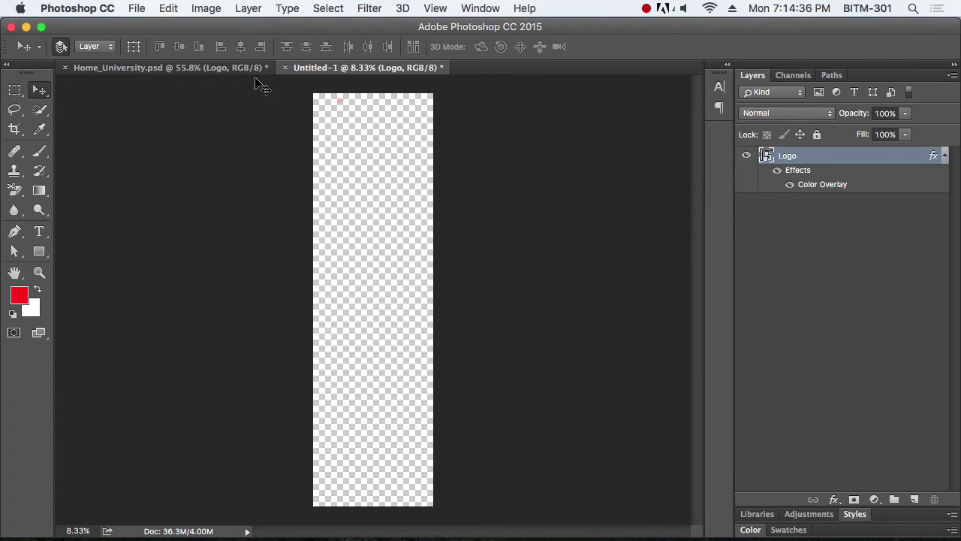
# - Compare the new logo document with Home_University.psd, and trim its transparent pixels on all four sides
pyautogui.click(179, 69)
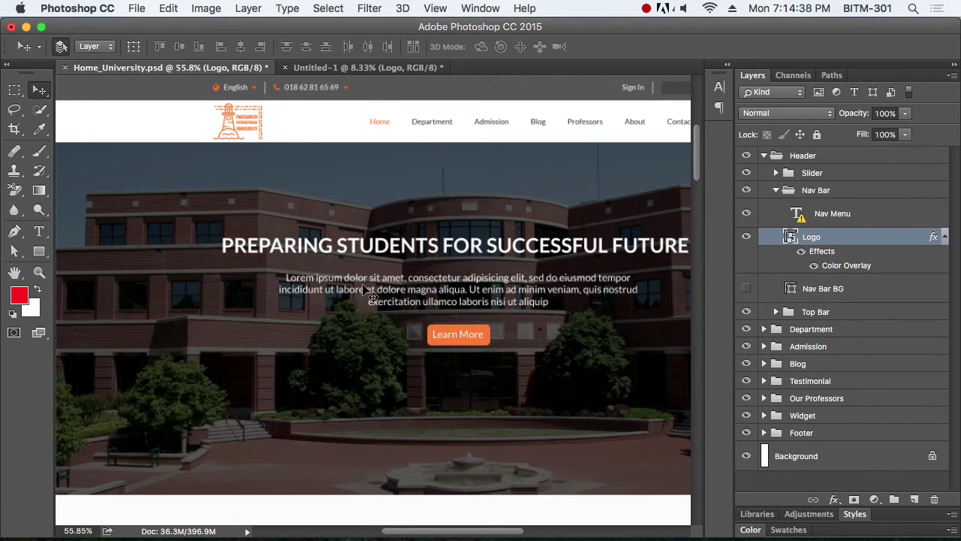
pyautogui.click(352, 69)
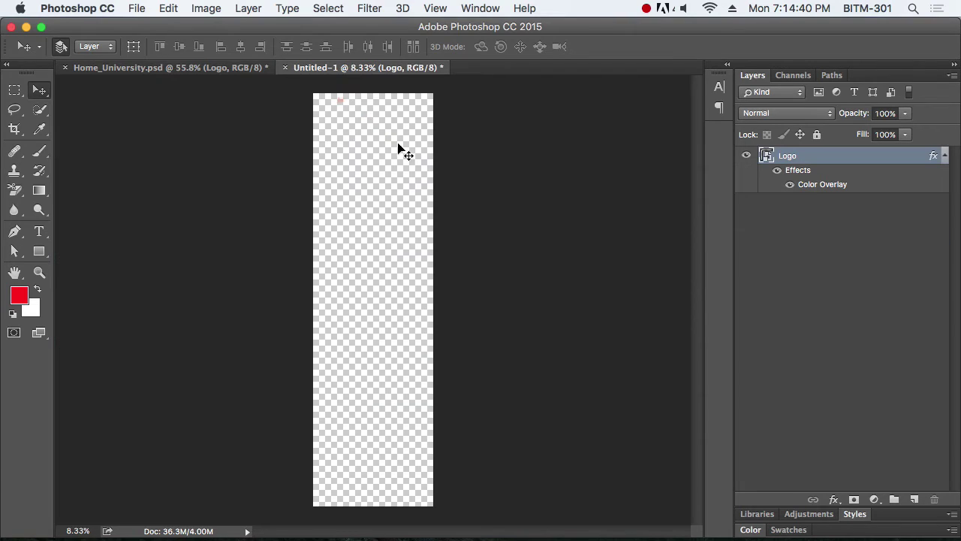
pyautogui.click(203, 9)
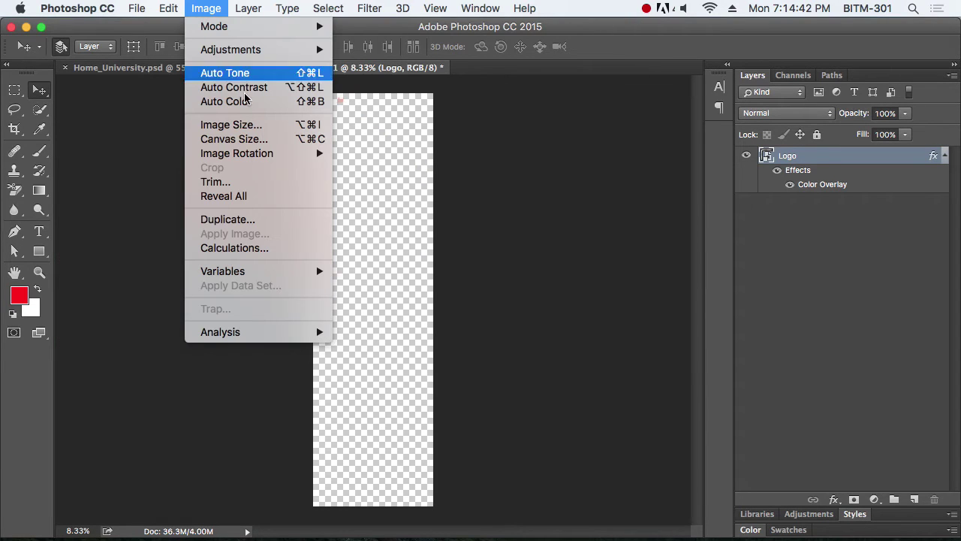
pyautogui.click(237, 187)
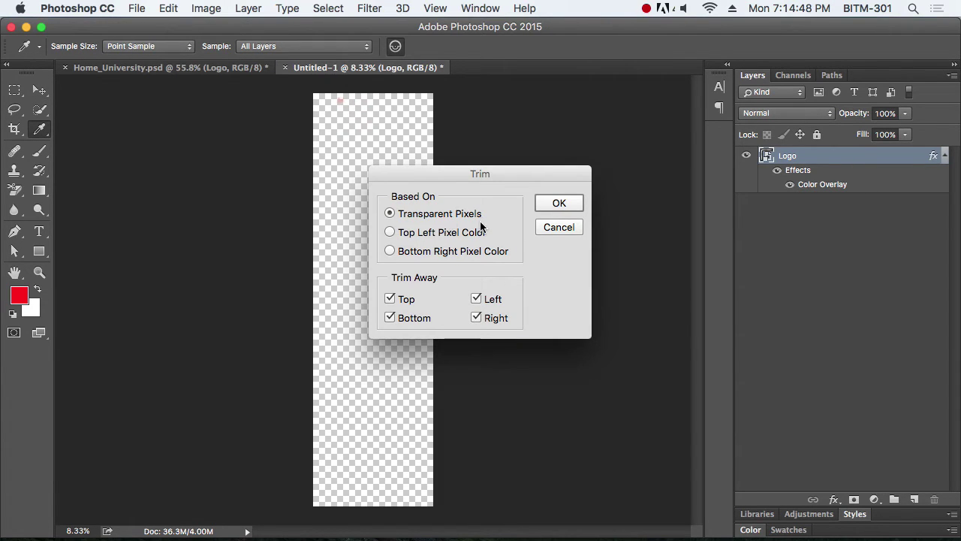
pyautogui.click(560, 203)
pyautogui.press('v')
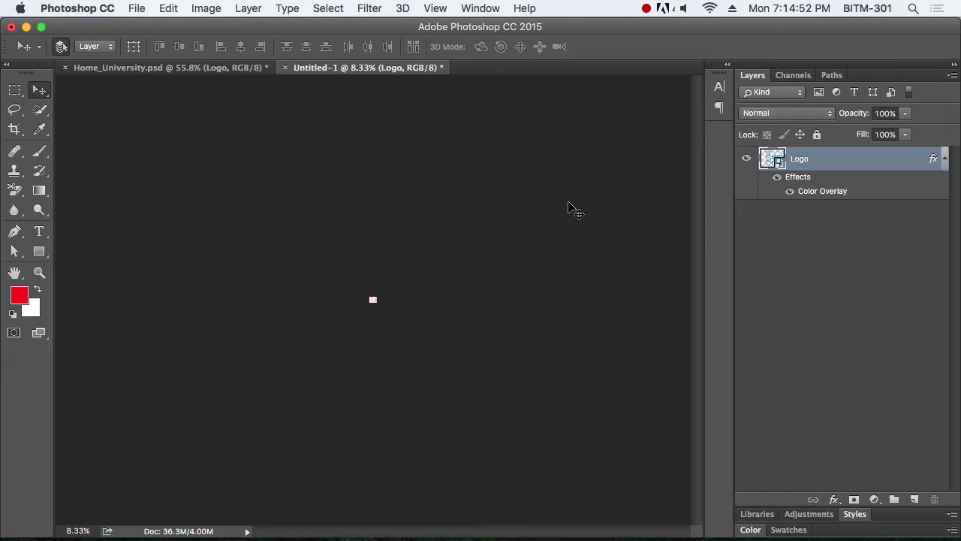
# - Inspect the trimmed logo up close and open it in Save for Web (Legacy)
pyautogui.moveTo(373, 323); pyautogui.dragTo(571, 443)
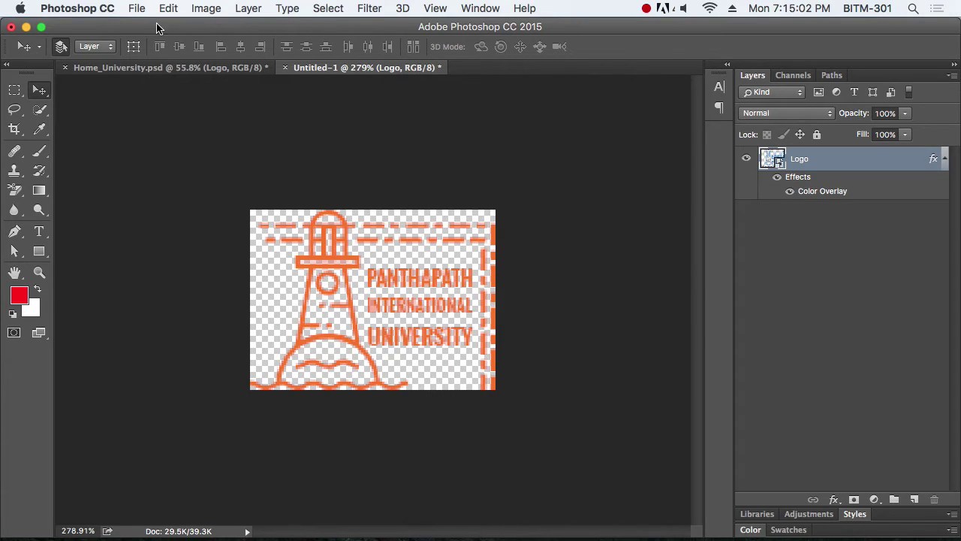
pyautogui.click(136, 9)
pyautogui.moveTo(242, 217)
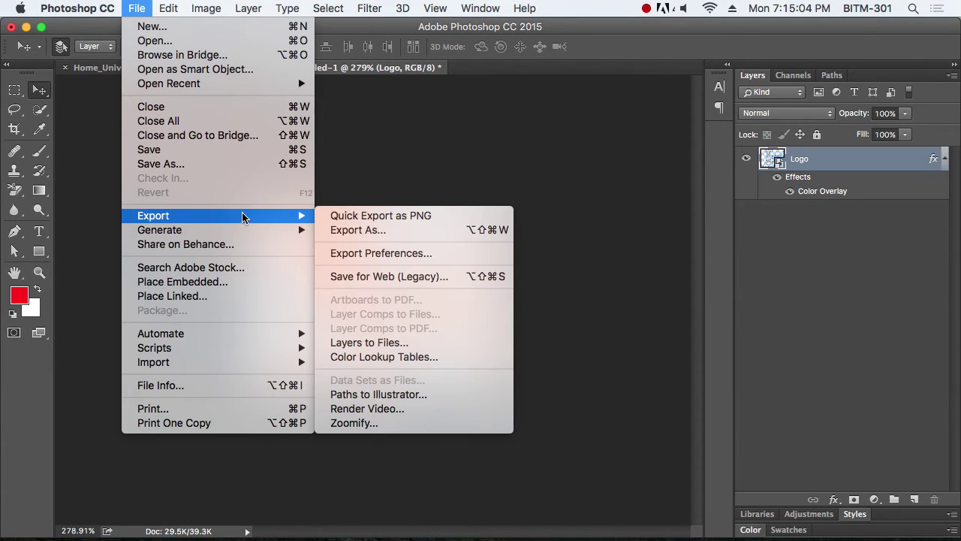
pyautogui.click(413, 278)
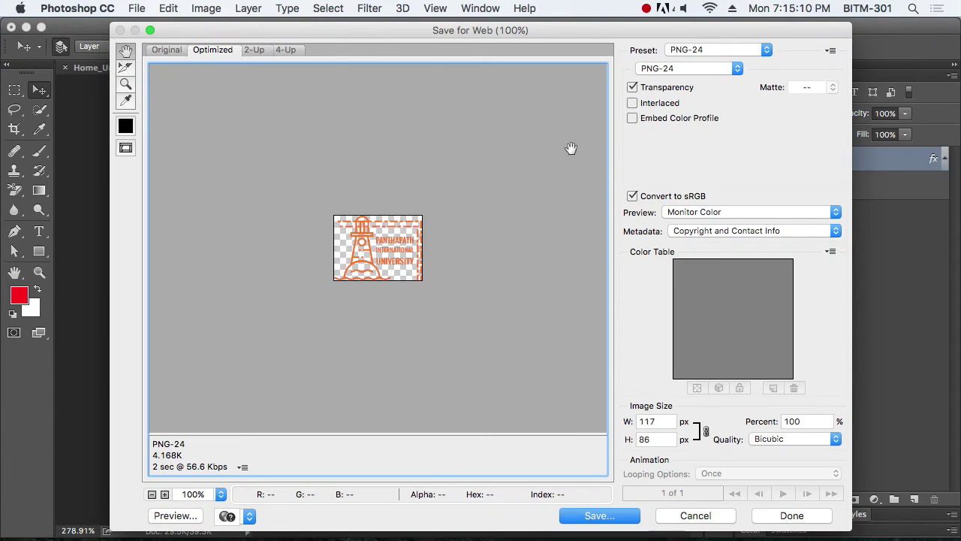
pyautogui.moveTo(620, 35); pyautogui.dragTo(622, 30)
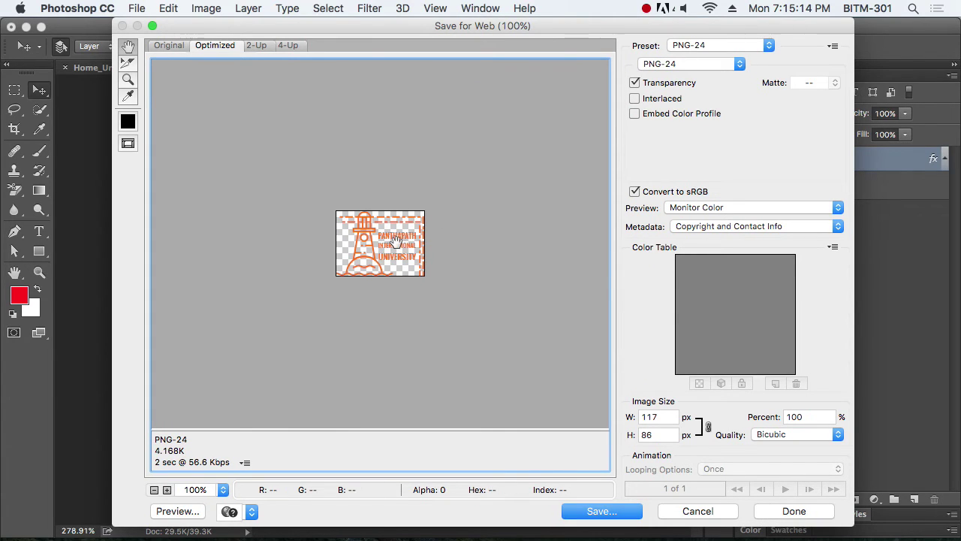
# - Preview the logo as JPEG to compare its background and file size, and return the format to PNG-24
pyautogui.click(717, 64)
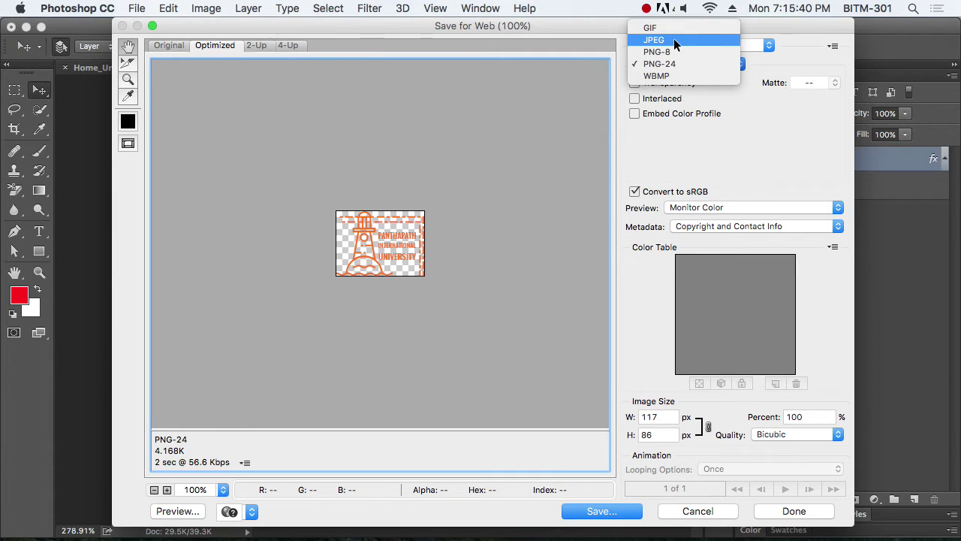
pyautogui.click(674, 39)
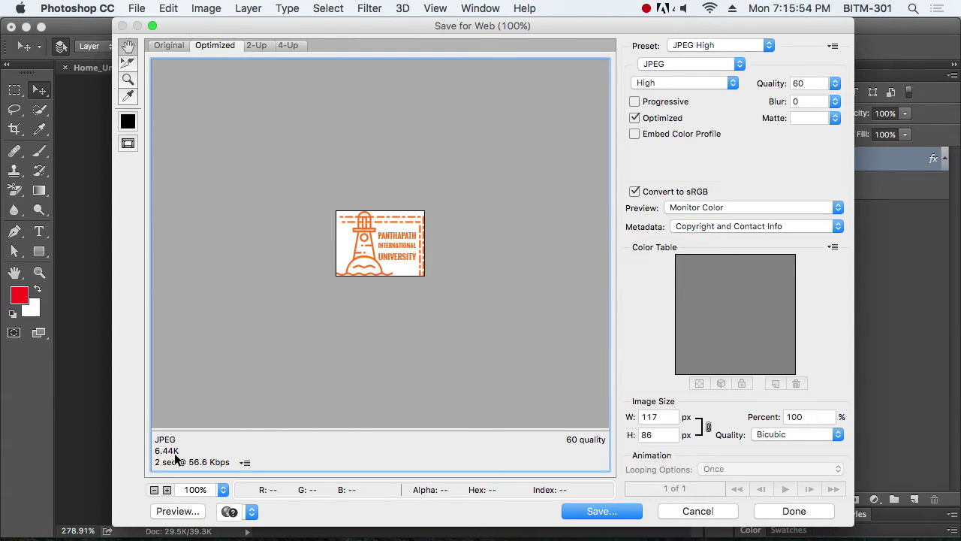
pyautogui.click(698, 66)
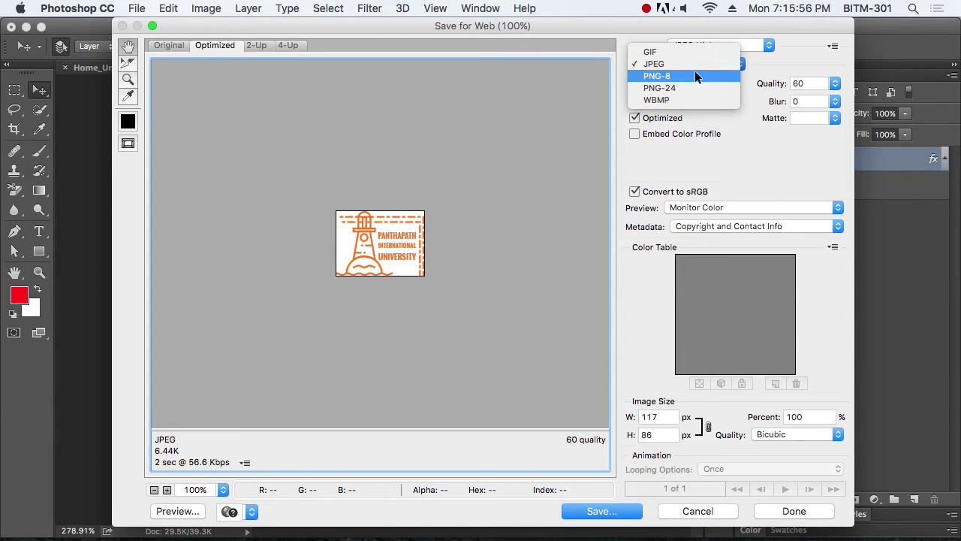
pyautogui.click(692, 87)
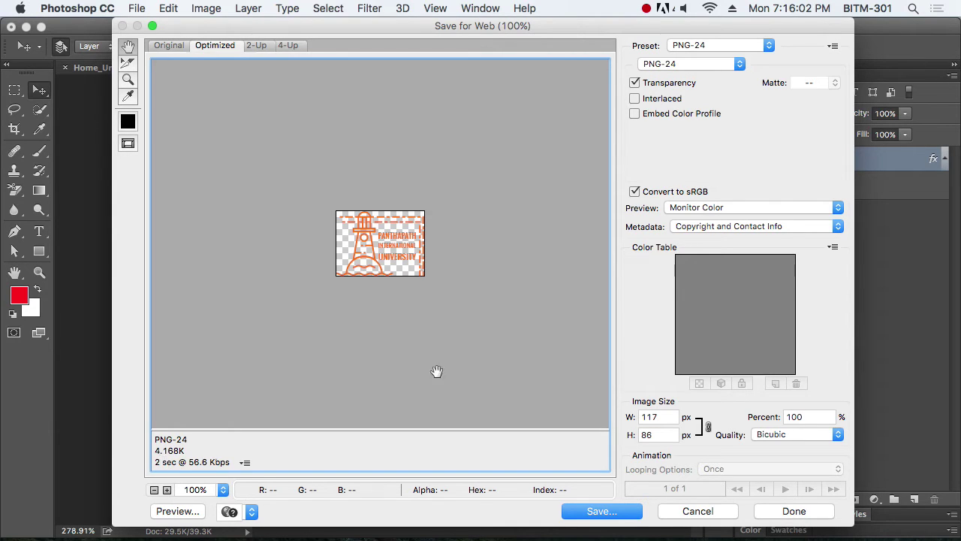
# - Compare the logo's PNG-8 and JPEG output, check the available JPEG quality levels, and return the format to PNG-24
pyautogui.click(695, 66)
pyautogui.click(688, 52)
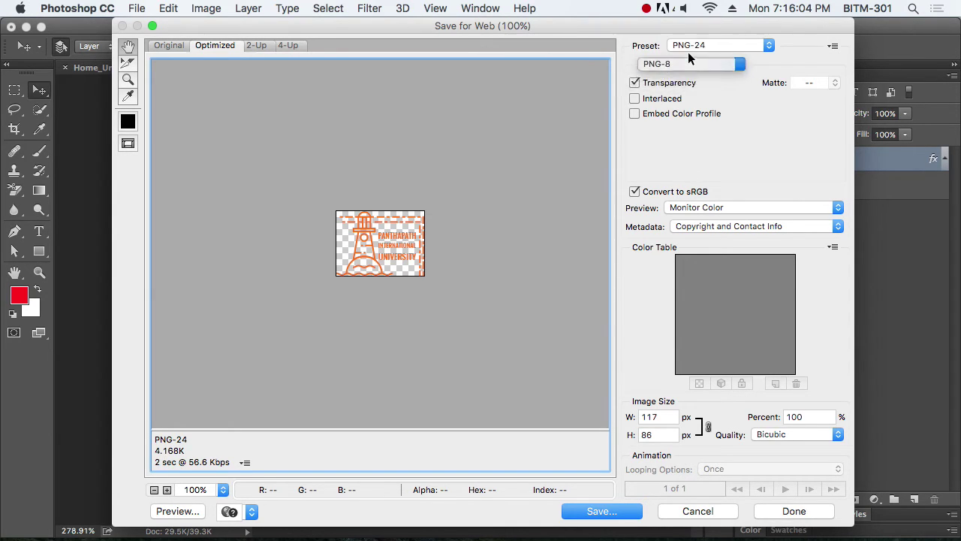
pyautogui.click(693, 63)
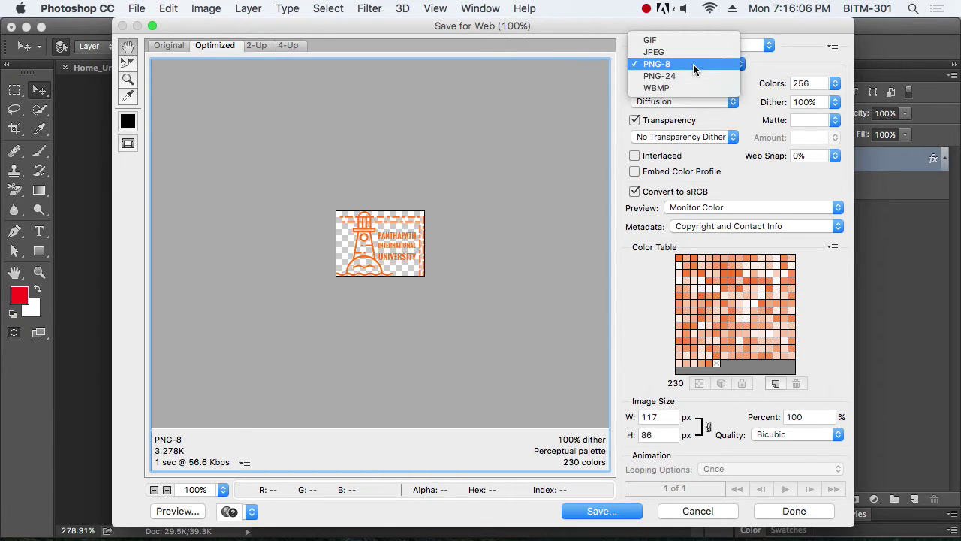
pyautogui.click(690, 48)
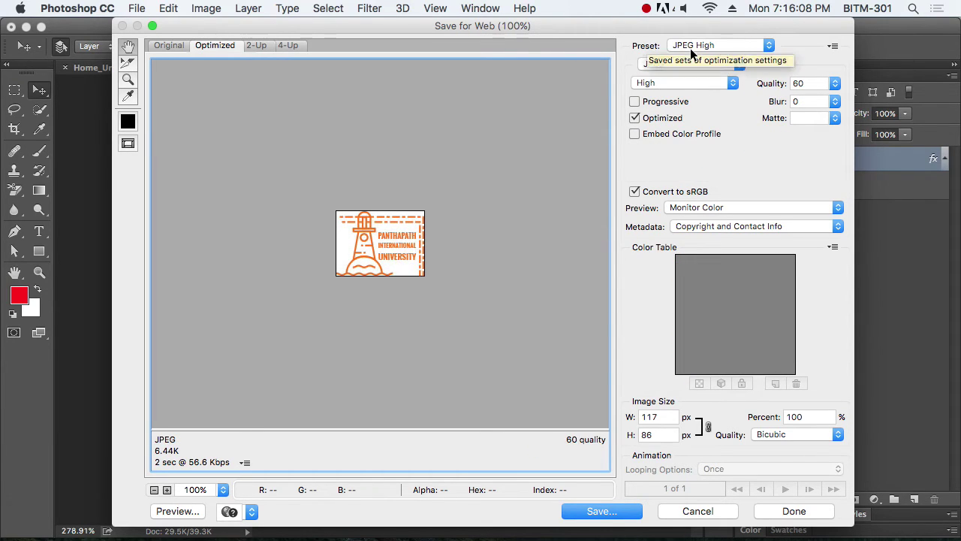
pyautogui.click(684, 83)
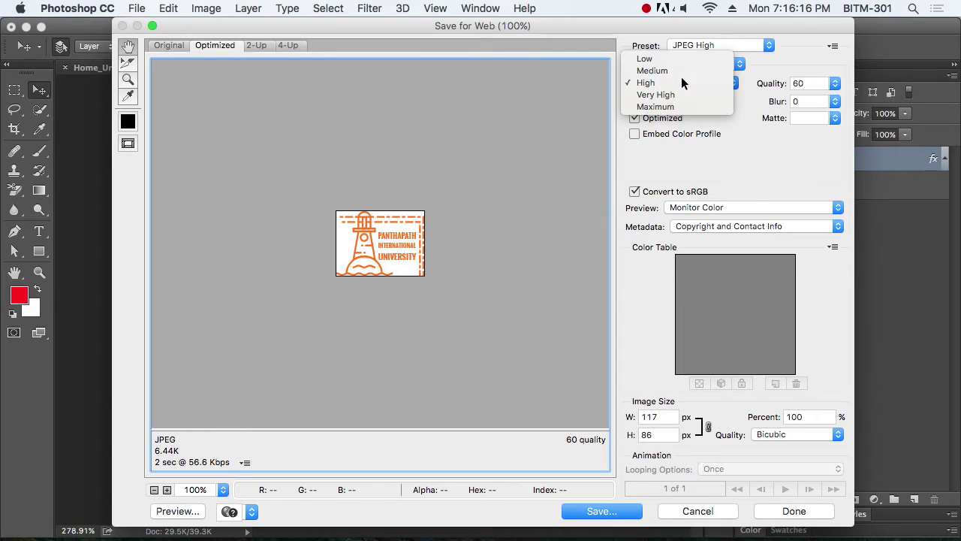
pyautogui.click(682, 78)
pyautogui.click(689, 65)
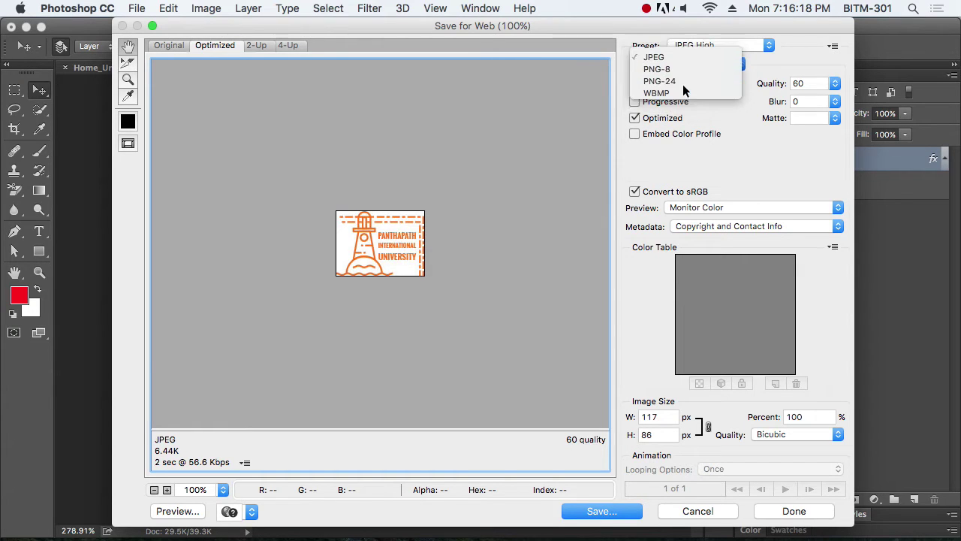
pyautogui.click(687, 88)
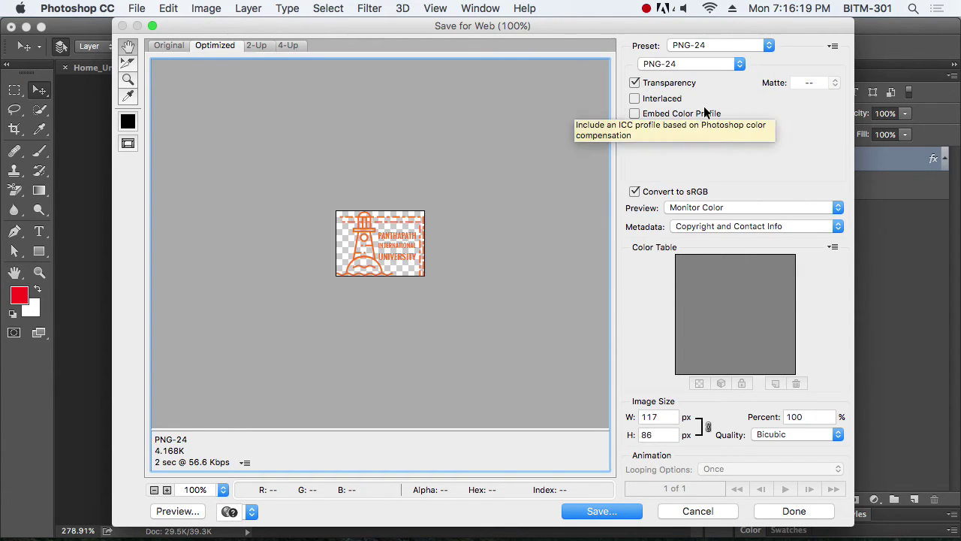
# - Review the available export formats, preview the logo as JPEG, and switch its format to GIF
pyautogui.click(705, 65)
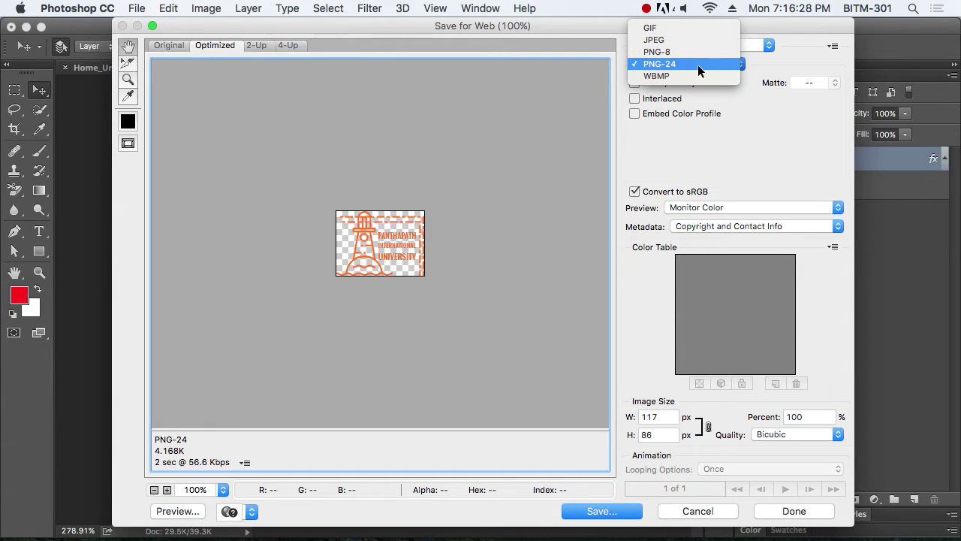
pyautogui.click(699, 64)
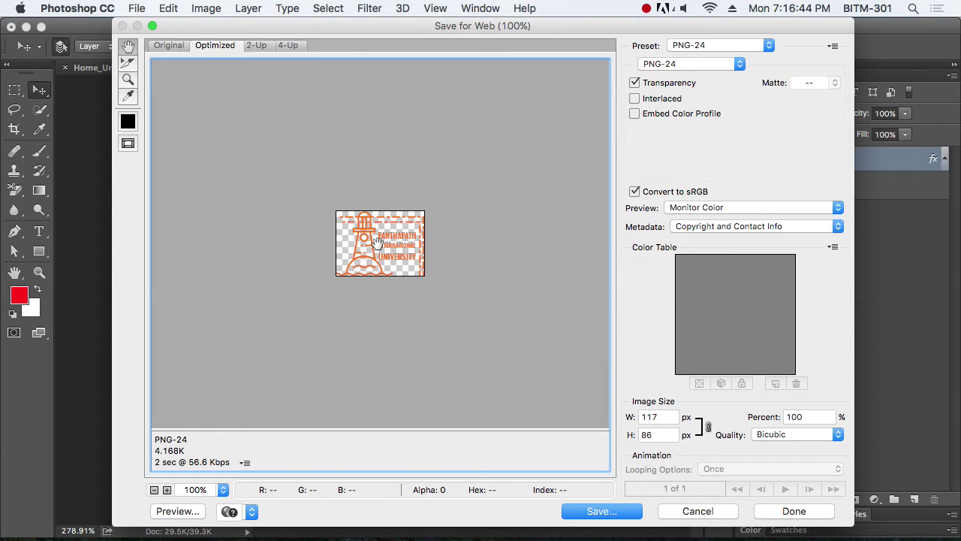
pyautogui.click(714, 64)
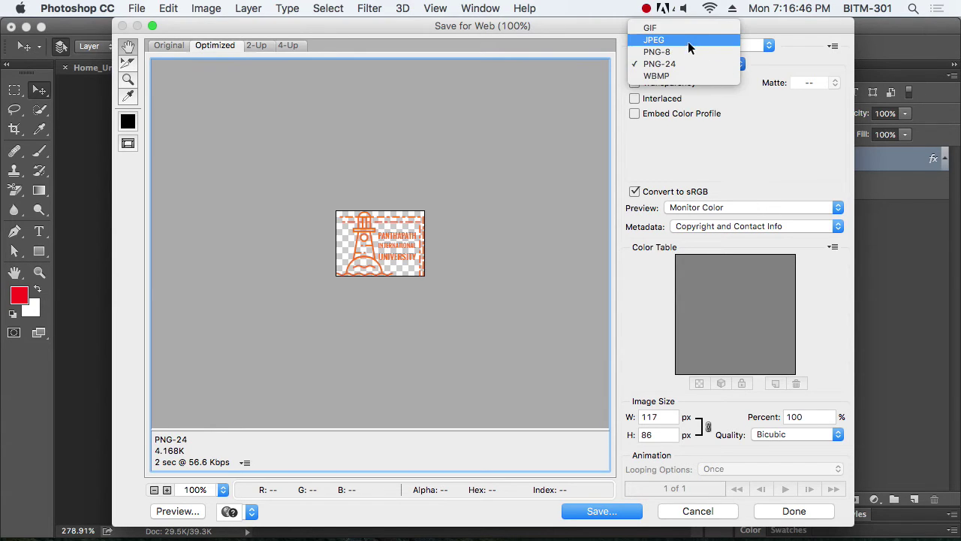
pyautogui.click(686, 46)
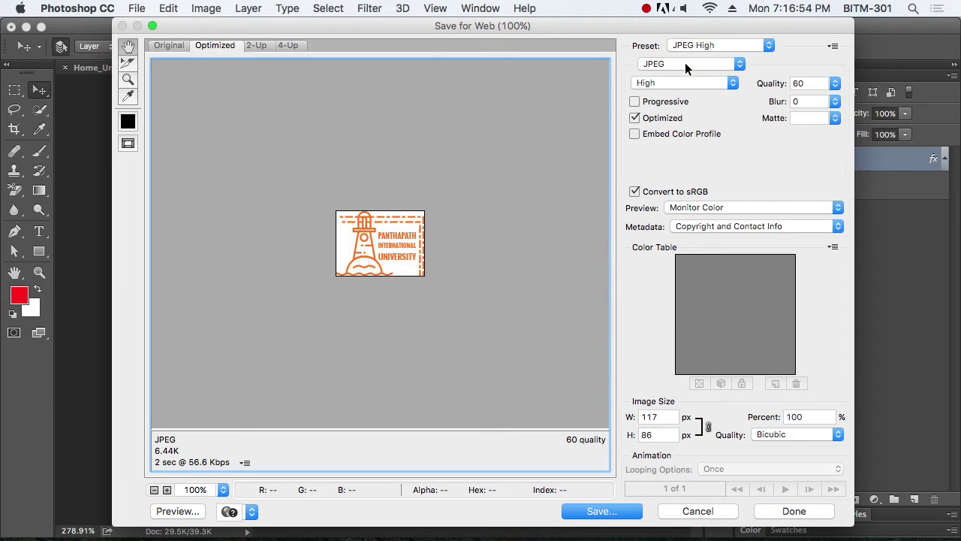
pyautogui.click(683, 63)
pyautogui.click(680, 53)
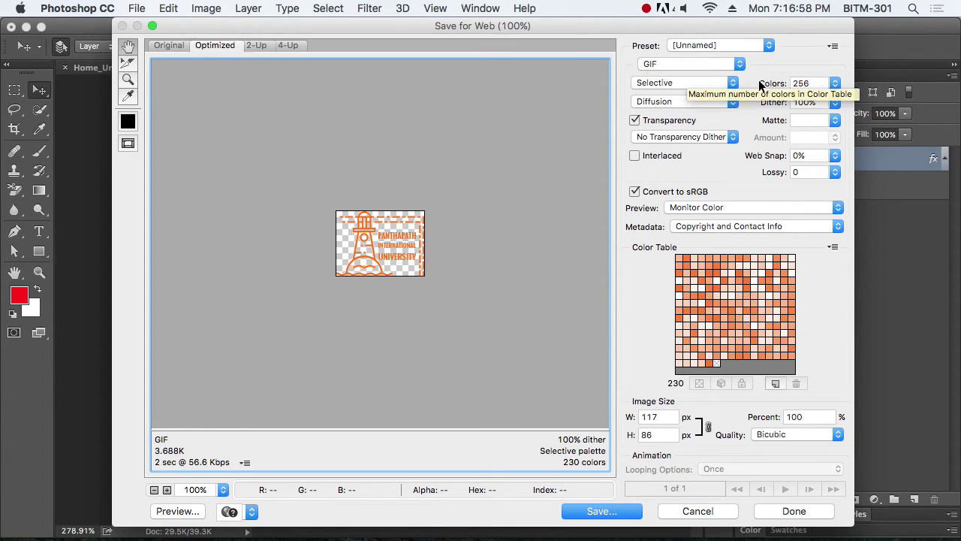
# - Preview the logo as PNG-8 and set its export format to PNG-24
pyautogui.click(672, 64)
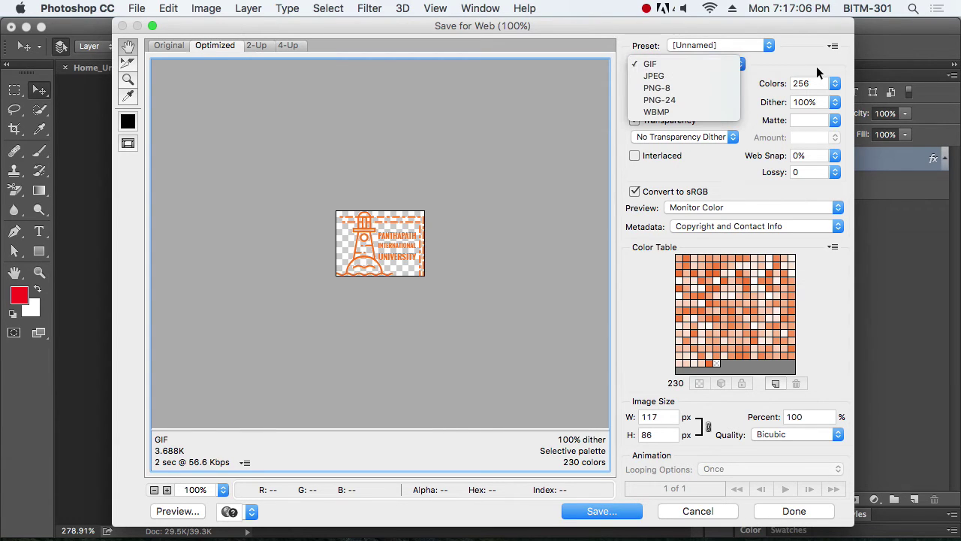
pyautogui.click(800, 52)
pyautogui.click(651, 66)
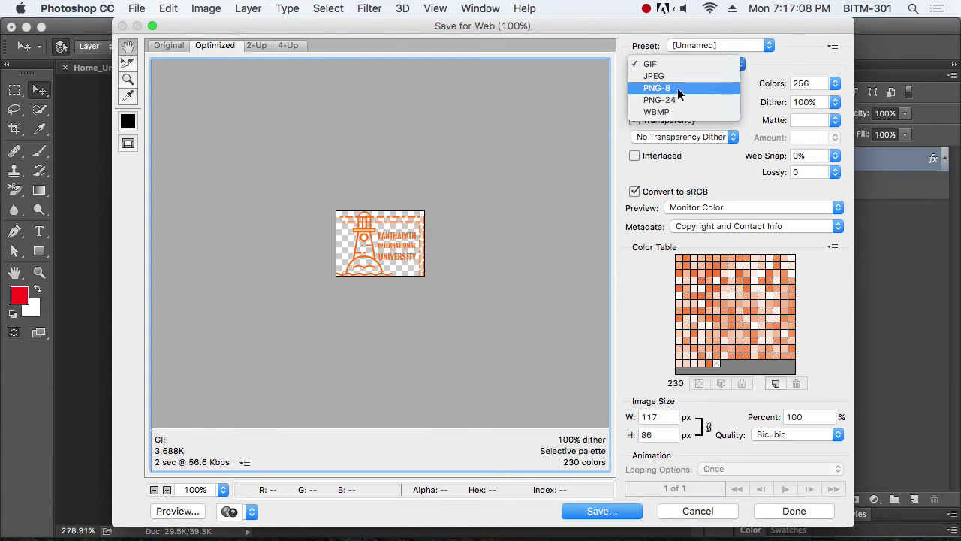
pyautogui.click(677, 88)
pyautogui.click(693, 66)
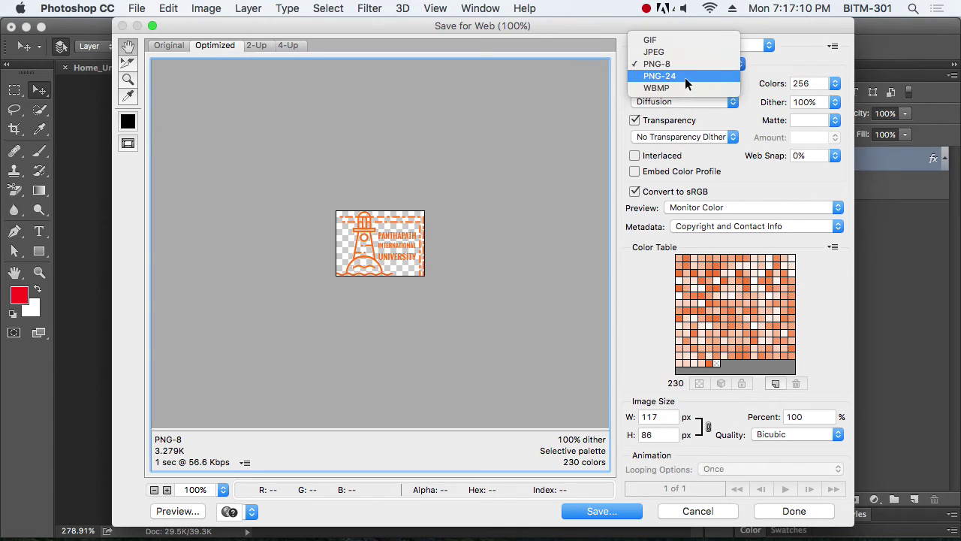
pyautogui.click(683, 76)
# - Start saving the optimized logo and create a new folder named UV on the Desktop for it
pyautogui.click(611, 514)
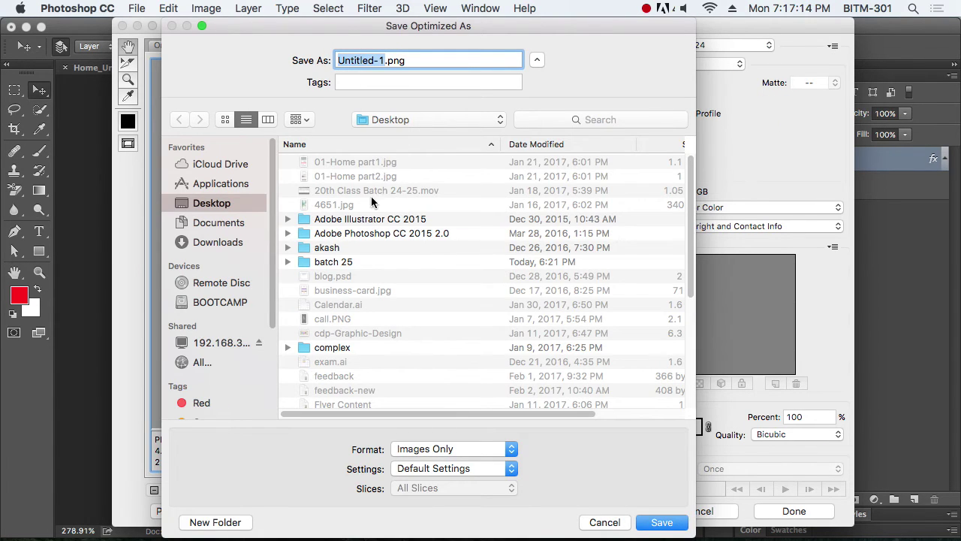
pyautogui.click(219, 525)
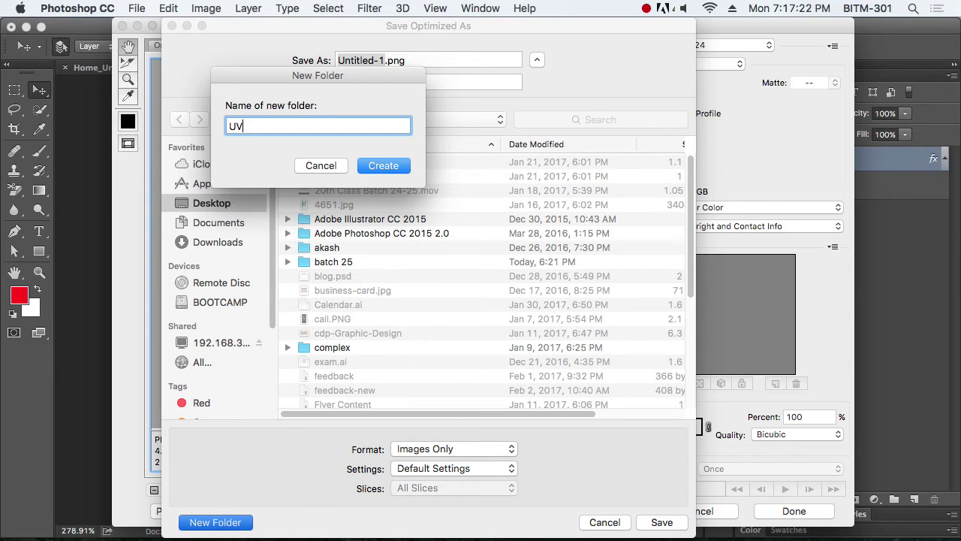
pyautogui.press('Return')
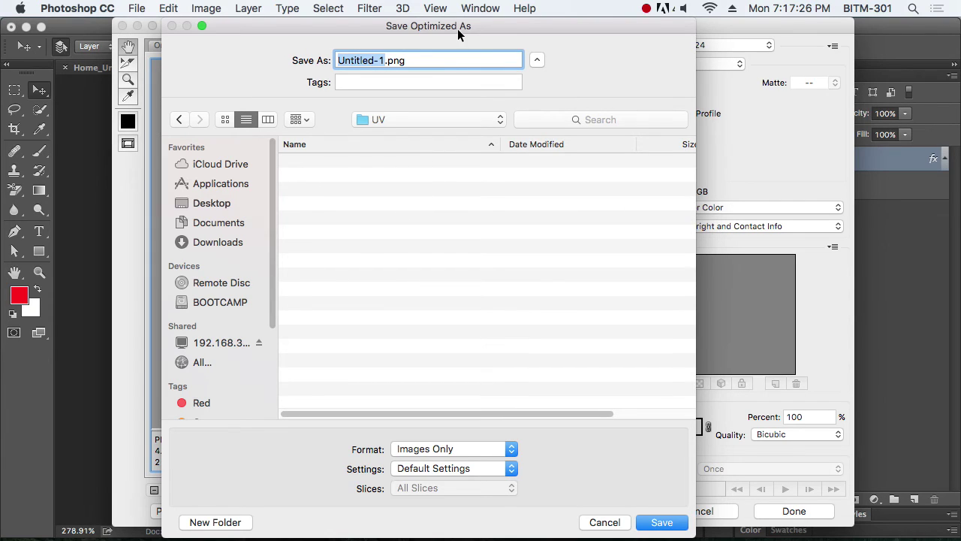
# - Name the exported logo file uv-logo.png
pyautogui.write('uv')
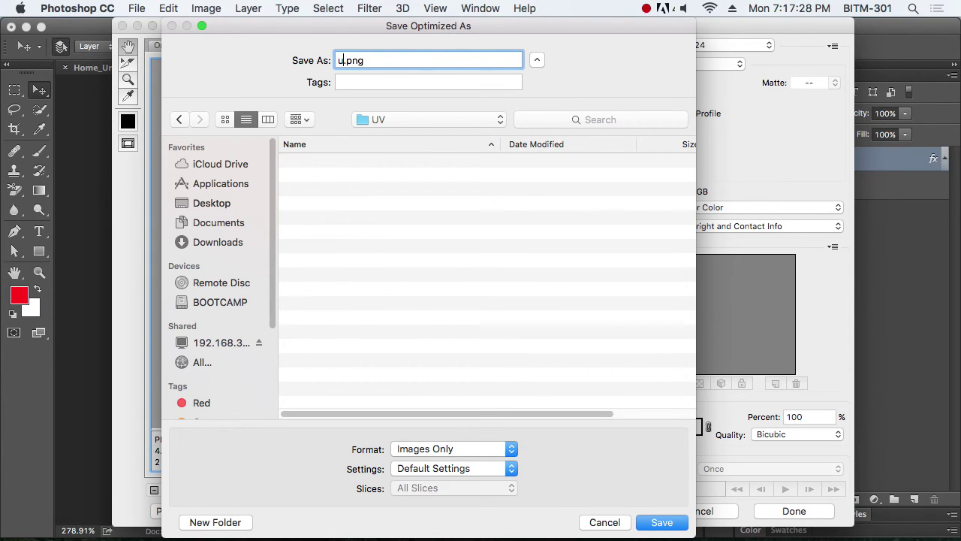
pyautogui.write('_logo')
pyautogui.press('BackSpace')
pyautogui.write('-logo')
# - Create a subfolder named img inside the UV folder and save the logo file in it
pyautogui.click(225, 519)
pyautogui.write('img')
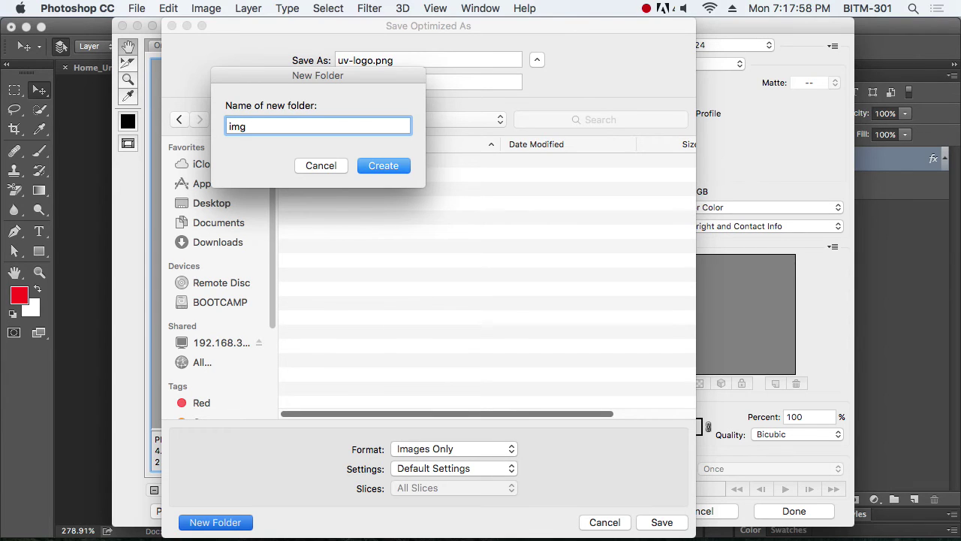
pyautogui.press('Return')
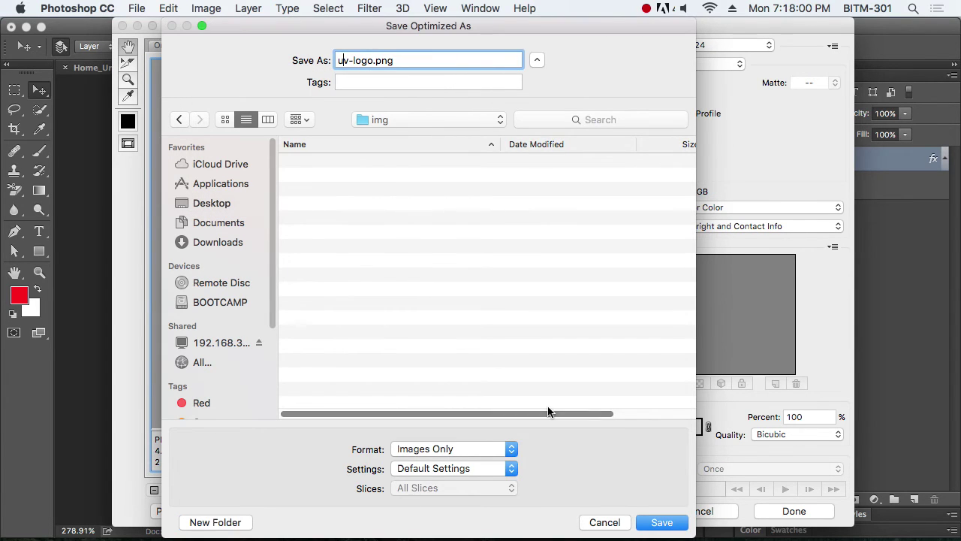
pyautogui.click(665, 524)
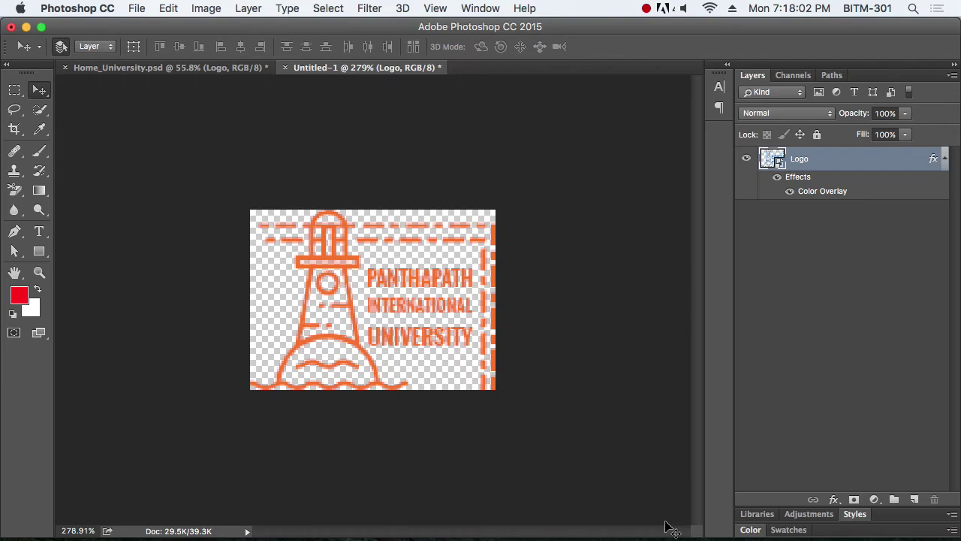
# - Close the untitled logo document without saving its changes
pyautogui.press('super+alt+shift+s')
pyautogui.press('super+w')
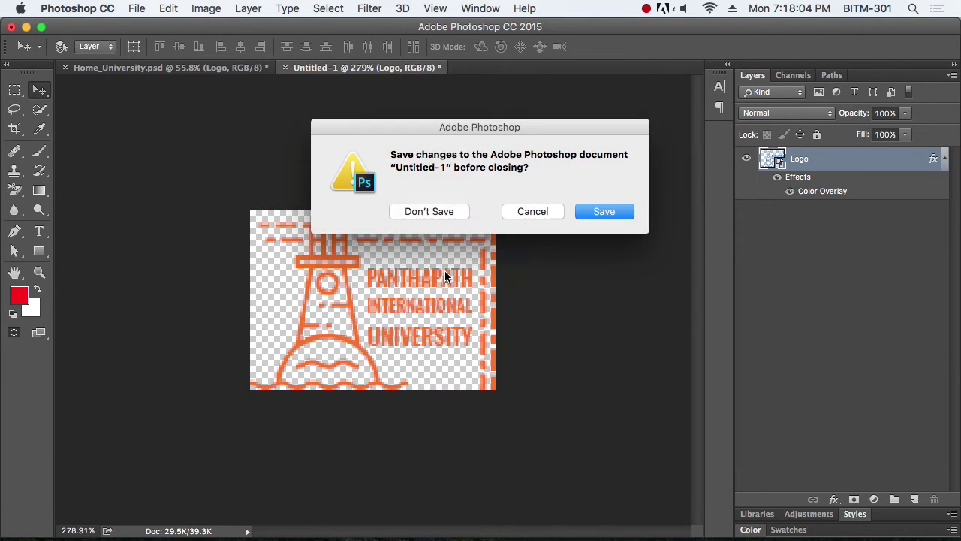
pyautogui.press('super+d')
# - Find the slider's building photo in the Slider BG group by toggling layer visibility, and select Layer 1
pyautogui.keyDown('alt'); pyautogui.click(352, 301); pyautogui.keyUp('alt')
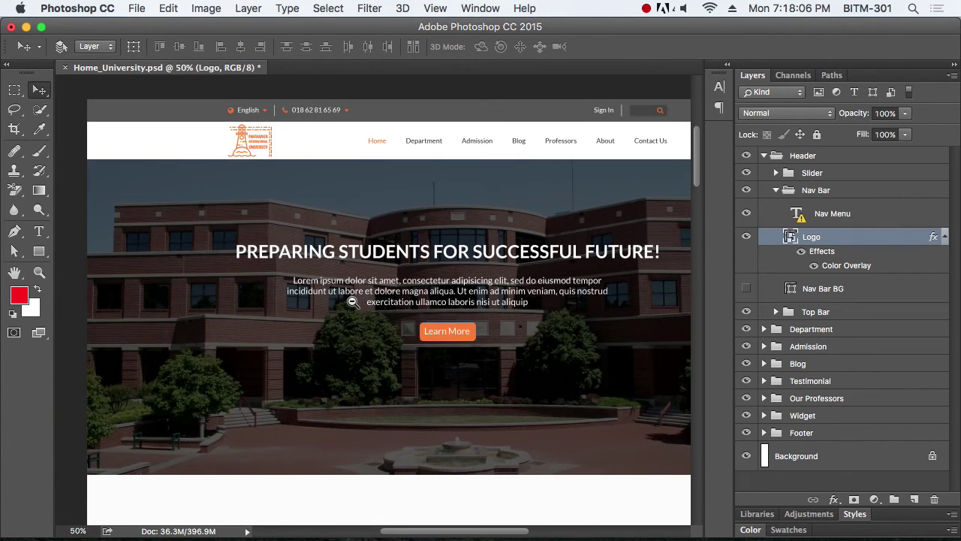
pyautogui.keyDown('alt'); pyautogui.click(352, 301); pyautogui.keyUp('alt')
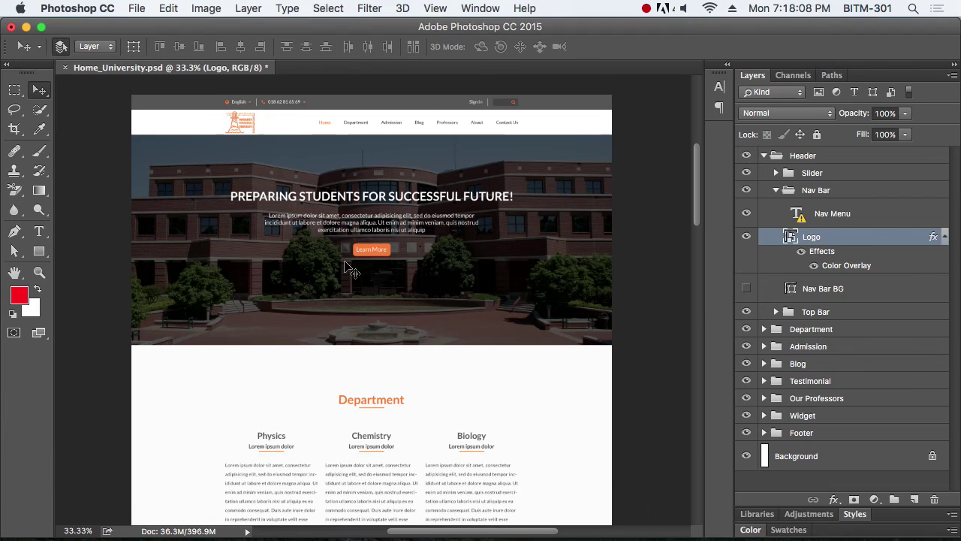
pyautogui.keyDown('super'); pyautogui.click(197, 262); pyautogui.keyUp('super')
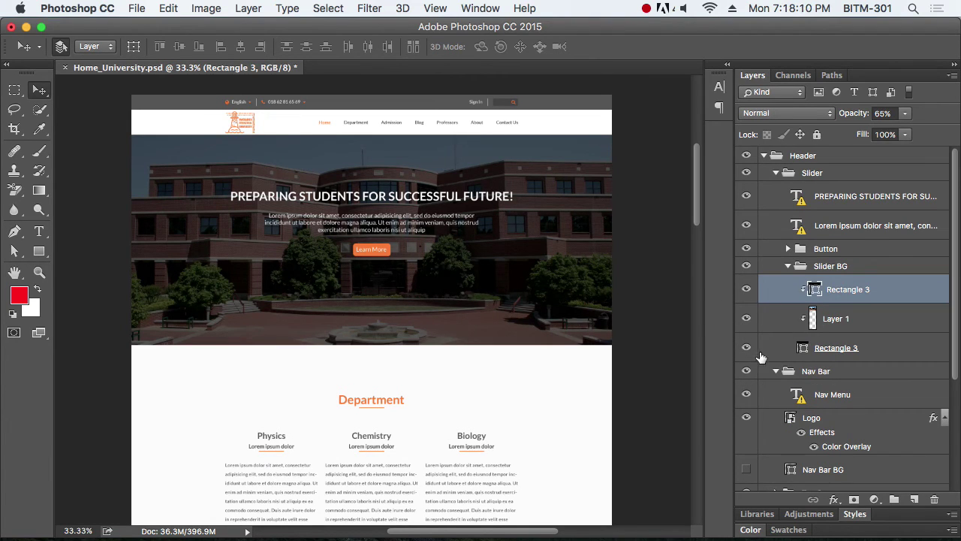
pyautogui.click(747, 318)
pyautogui.click(746, 318)
pyautogui.click(747, 319)
pyautogui.click(746, 318)
pyautogui.click(825, 324)
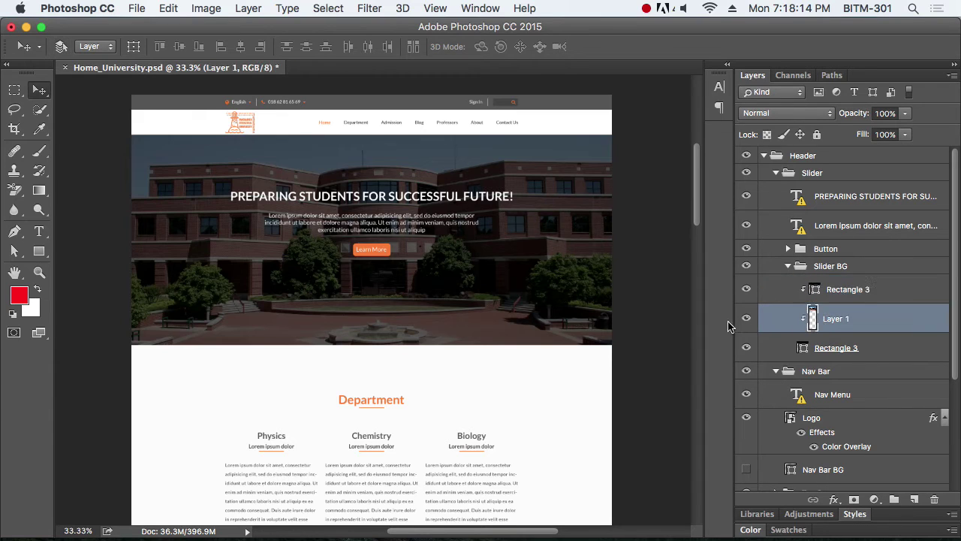
# - Check the full bounds of the slider photo with Free Transform and toggle the visibility of its clipping base, the lower Rectangle 3
pyautogui.press('super+t')
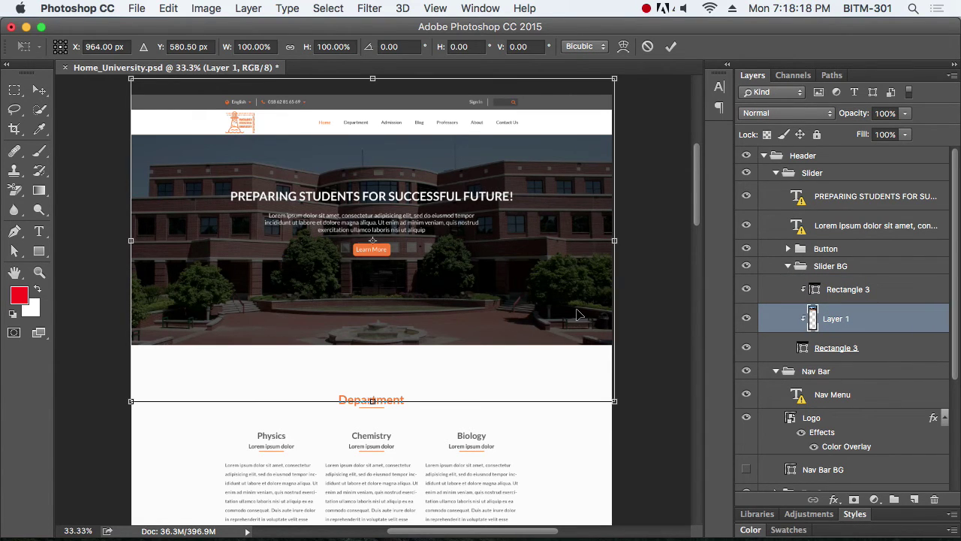
pyautogui.press('Return')
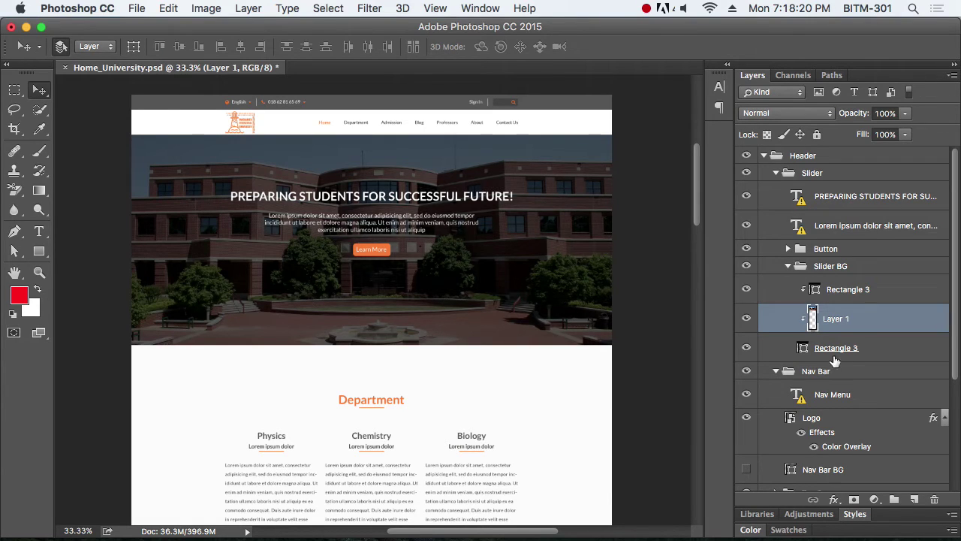
pyautogui.click(746, 348)
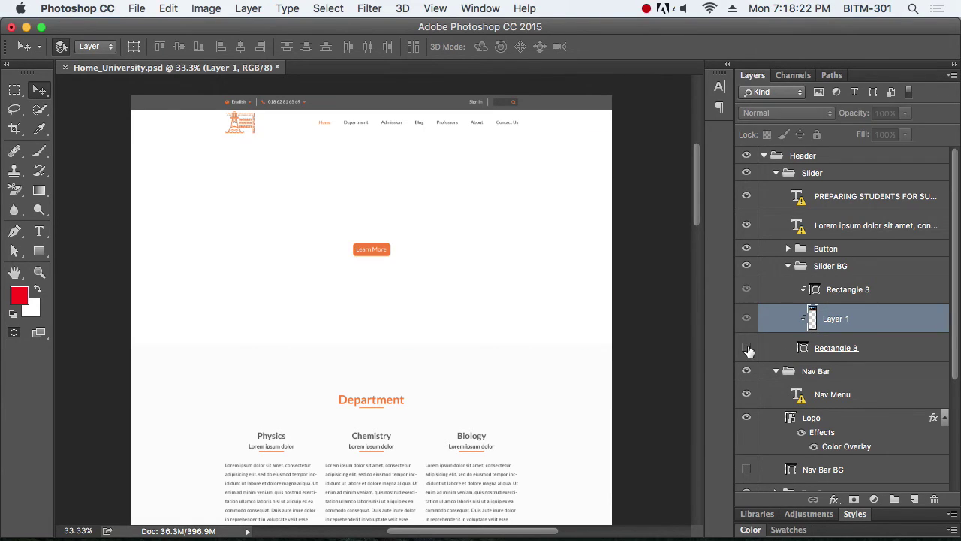
pyautogui.click(746, 348)
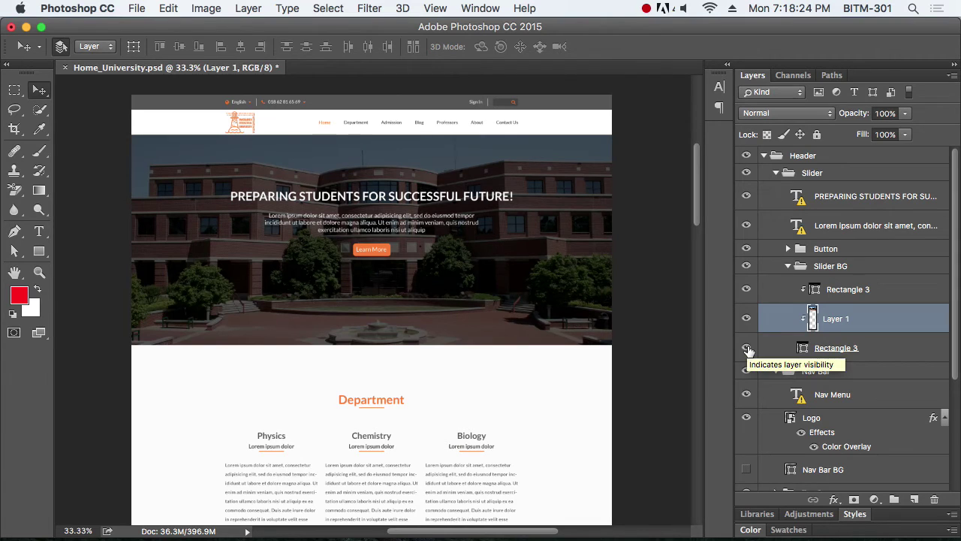
# - Load the outline of the lower Rectangle 3 as a selection and copy that area of the slider photo on Layer 1
pyautogui.keyDown('ctrl'); pyautogui.click(804, 349); pyautogui.keyUp('ctrl')
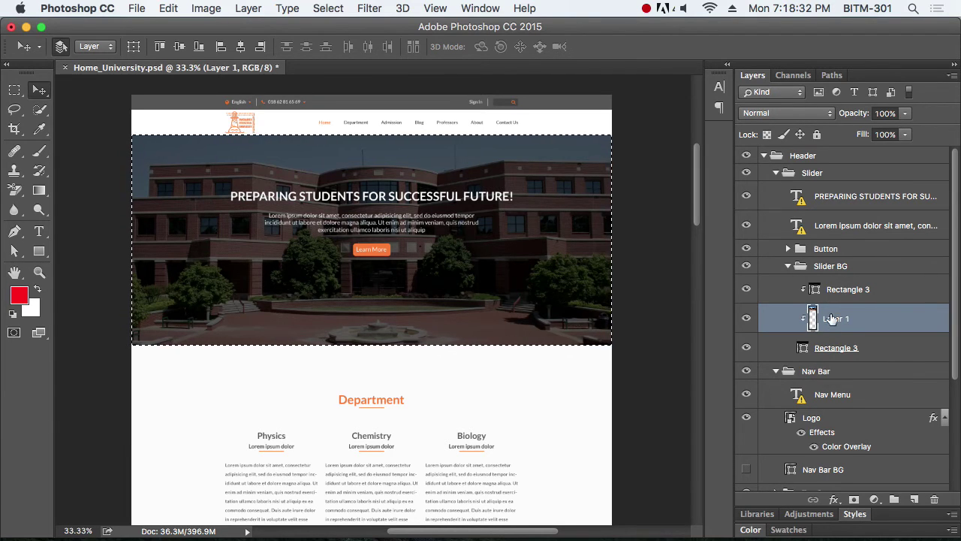
pyautogui.click(747, 317)
pyautogui.click(747, 317)
pyautogui.click(747, 317)
pyautogui.click(747, 317)
pyautogui.click(747, 317)
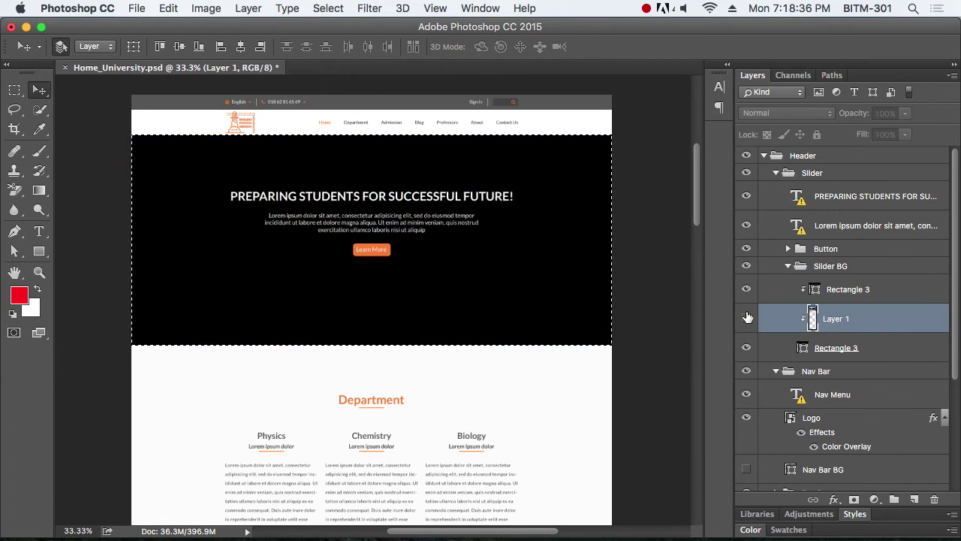
pyautogui.click(747, 317)
pyautogui.click(168, 8)
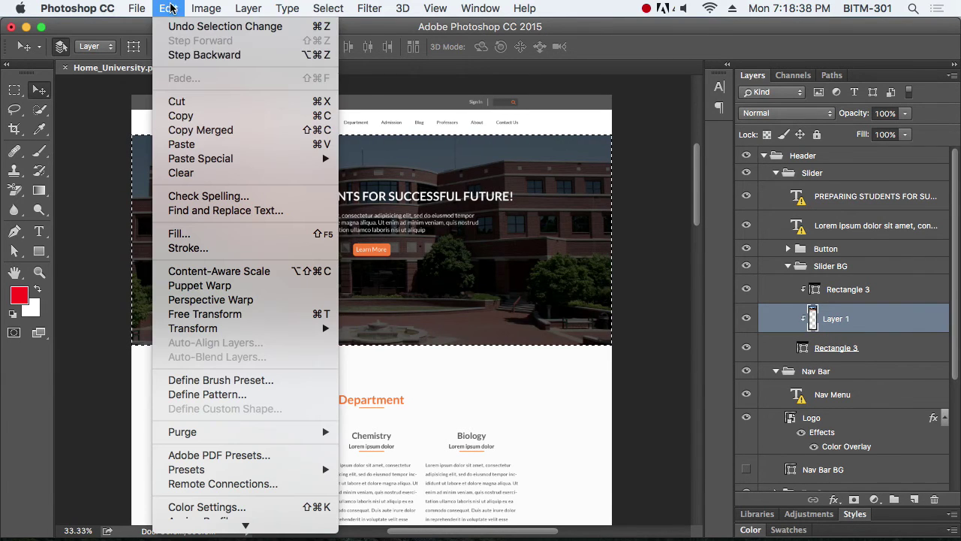
pyautogui.click(215, 116)
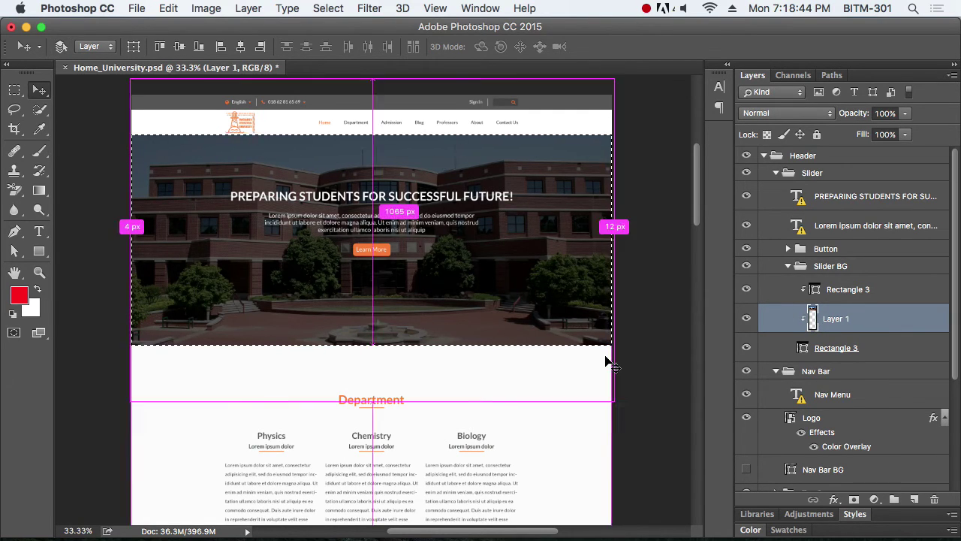
# - Create a new document at the copied image's size and paste the slider photo into it
pyautogui.press('super+n')
pyautogui.press('Return')
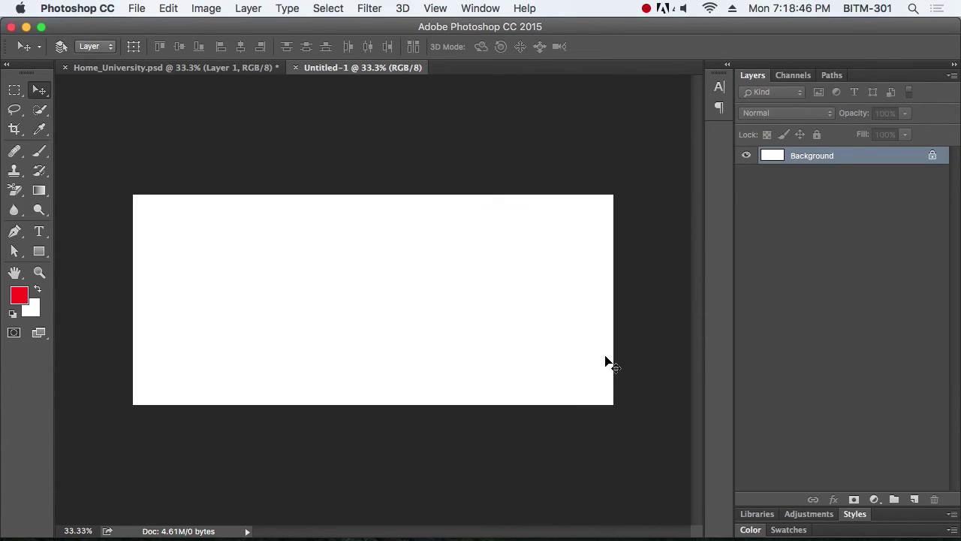
pyautogui.press('super+v')
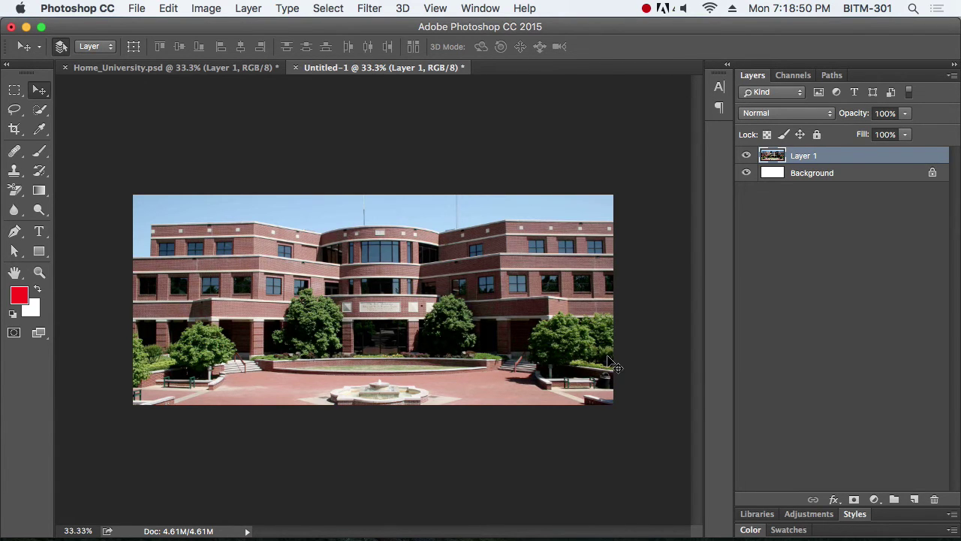
# - Recheck the base rectangle and photo layer in Home_University.psd by toggling their visibility, and return to the pasted photo document
pyautogui.click(208, 68)
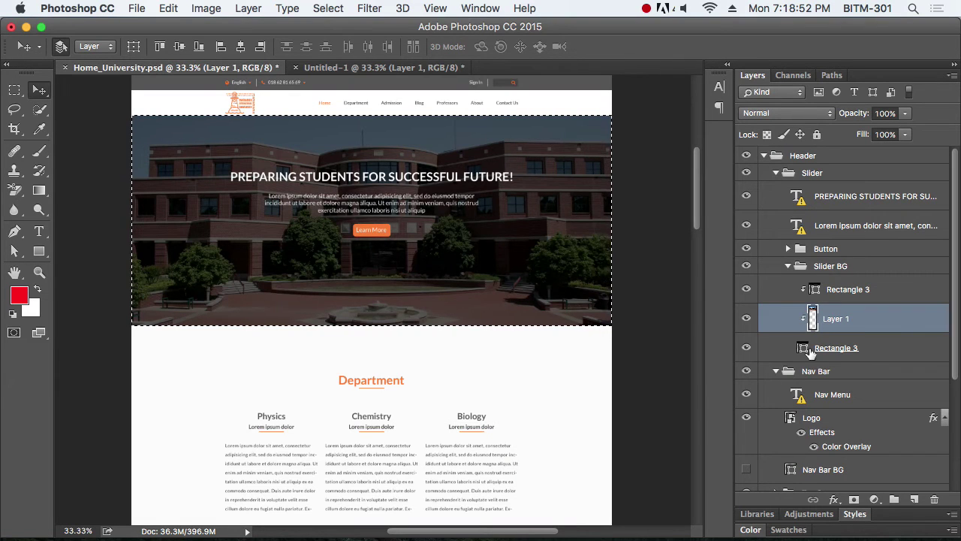
pyautogui.click(748, 347)
pyautogui.click(749, 349)
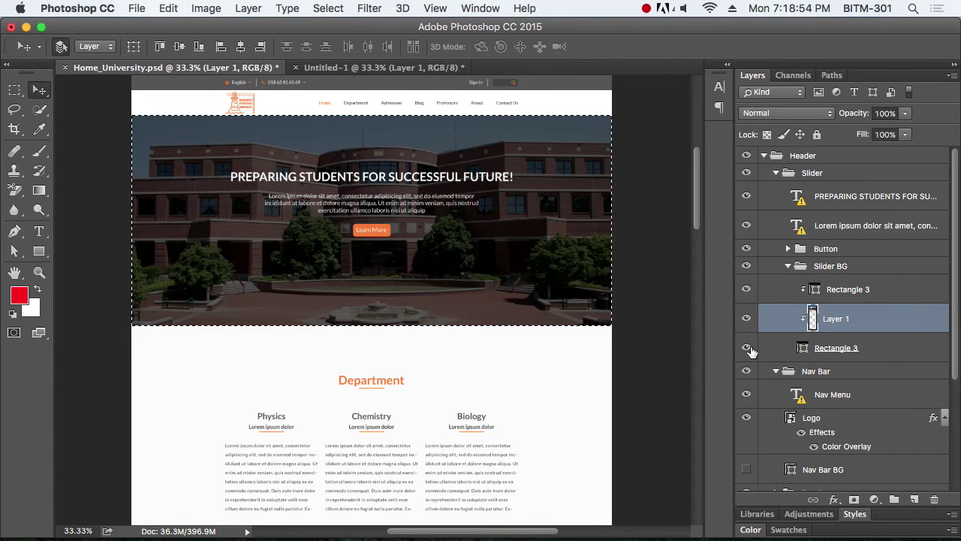
pyautogui.click(748, 318)
pyautogui.click(750, 318)
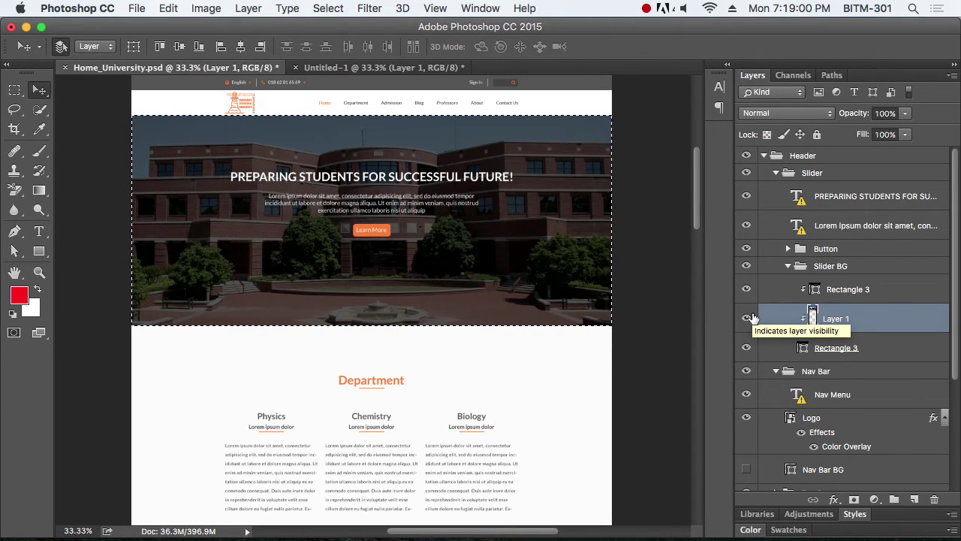
pyautogui.click(392, 67)
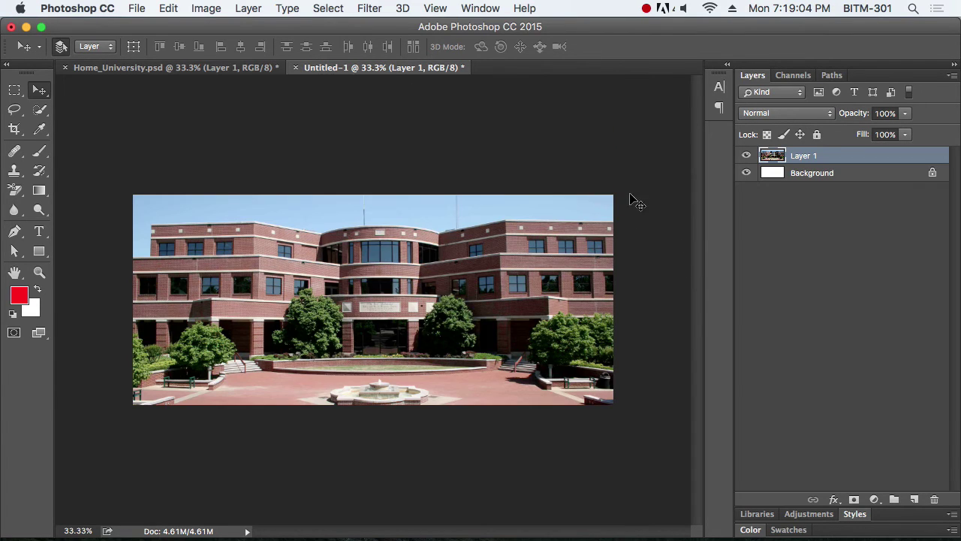
# - Open the slider photo in Save for Web, set the format to JPEG at Maximum quality, and inspect the preview
pyautogui.press('super+s')
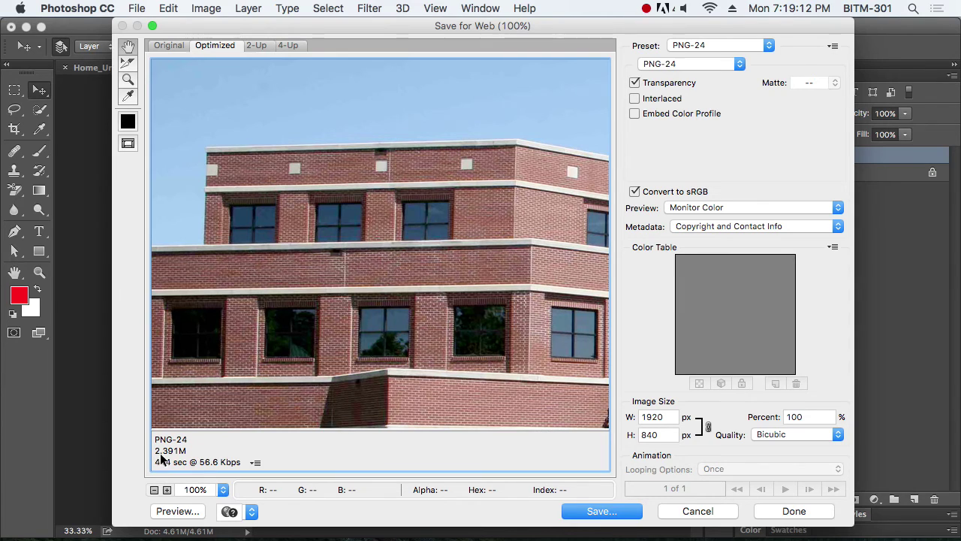
pyautogui.click(695, 64)
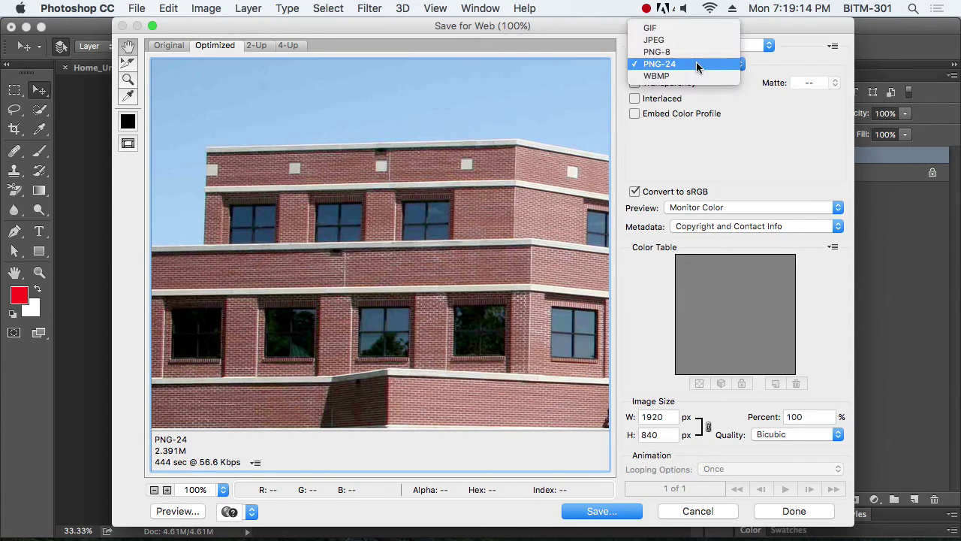
pyautogui.click(694, 39)
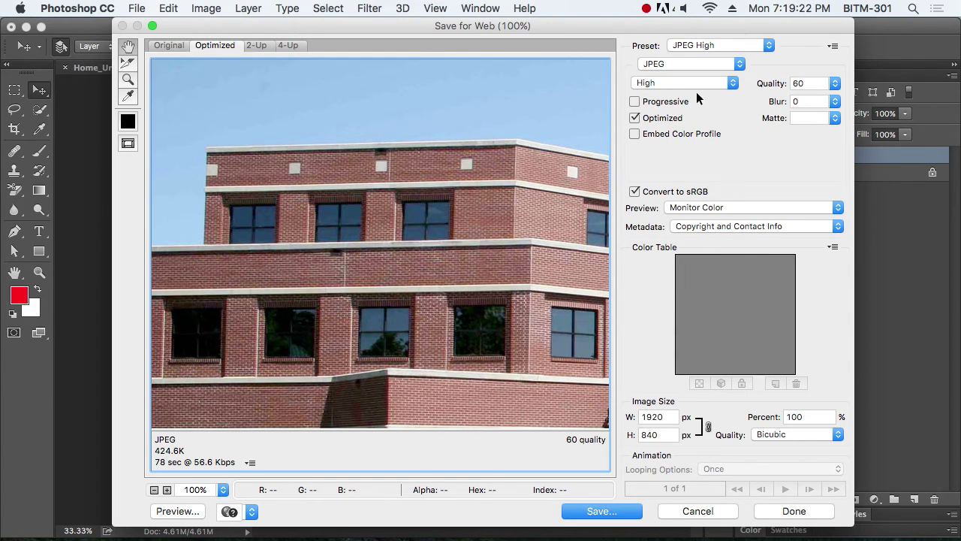
pyautogui.click(673, 83)
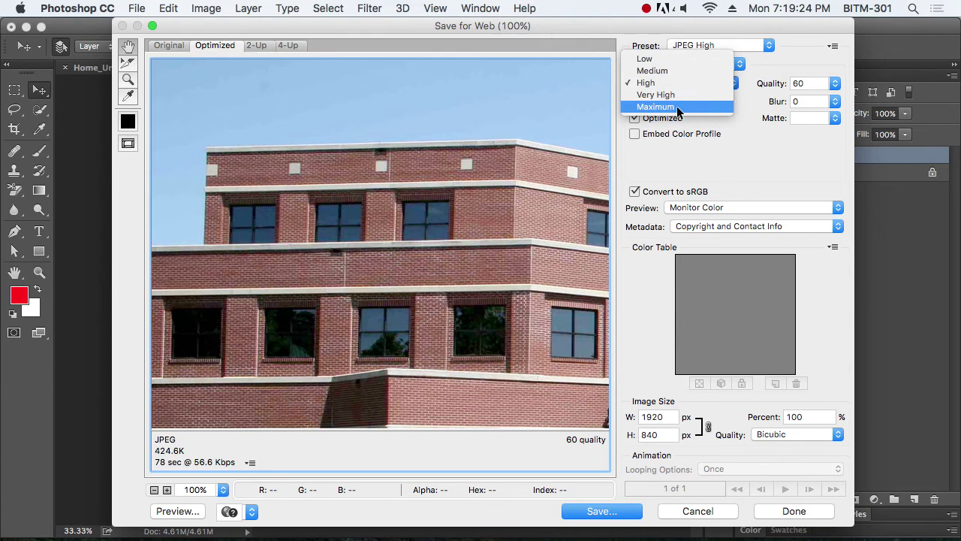
pyautogui.click(676, 107)
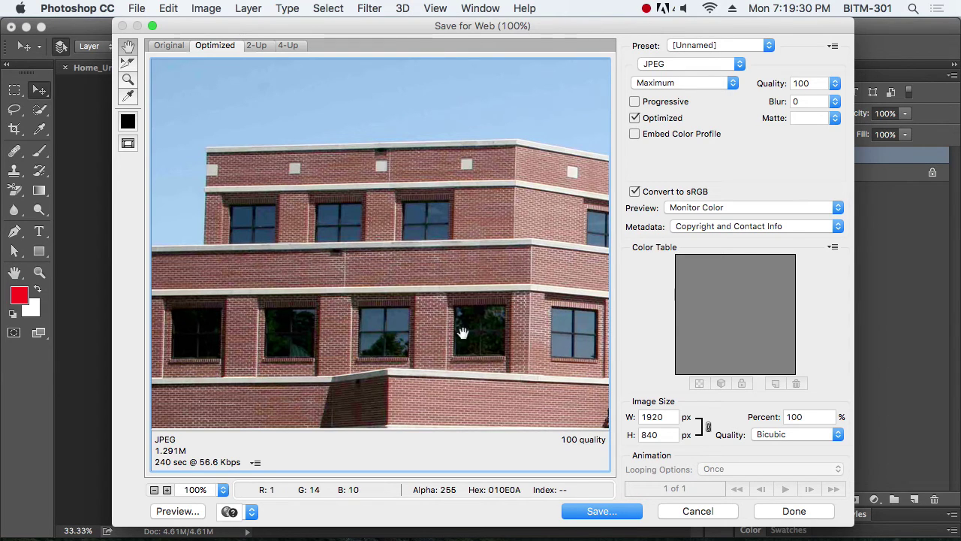
pyautogui.moveTo(464, 206); pyautogui.dragTo(451, 271)
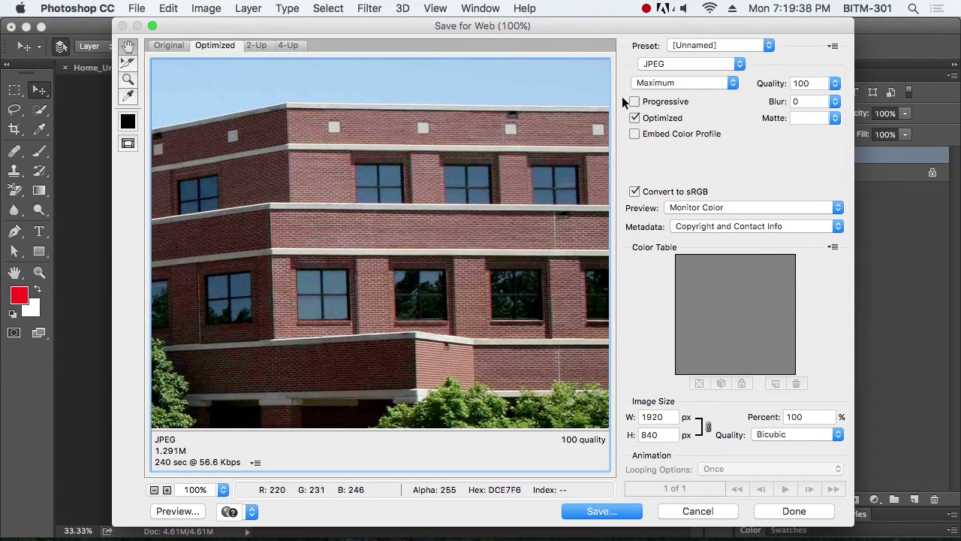
# - Switch the slider photo's JPEG export to High quality at 60 and inspect the optimized preview across the image
pyautogui.click(696, 63)
pyautogui.click(692, 66)
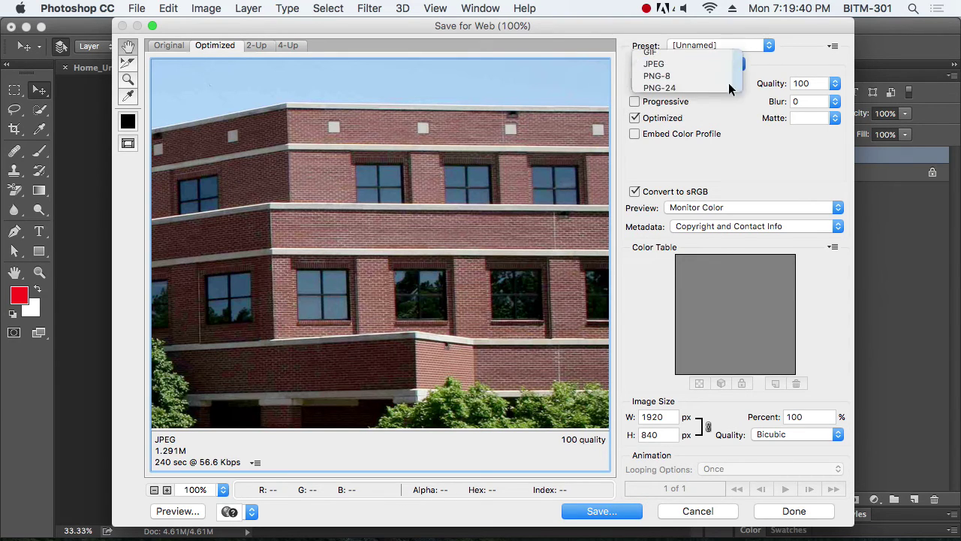
pyautogui.click(692, 83)
pyautogui.click(692, 61)
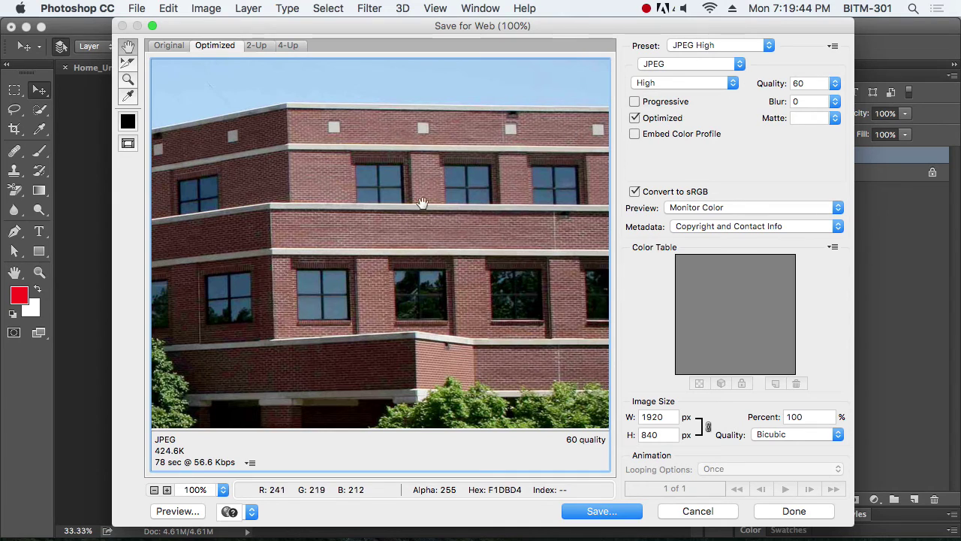
pyautogui.moveTo(423, 203); pyautogui.dragTo(282, 226)
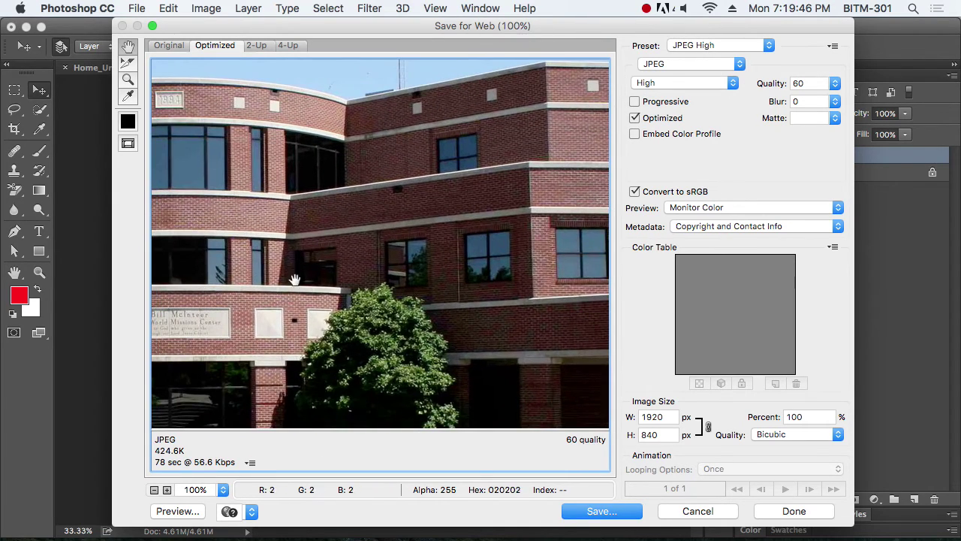
pyautogui.moveTo(293, 277); pyautogui.dragTo(195, 346)
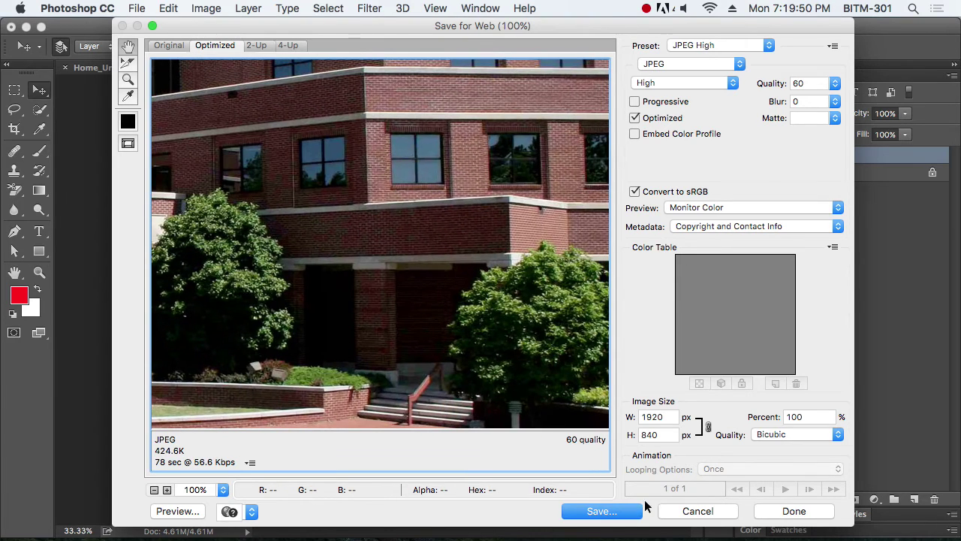
# - Save the optimized photo as uv-slider-image-1.jpg in the img folder and close its temporary document without saving
pyautogui.click(620, 514)
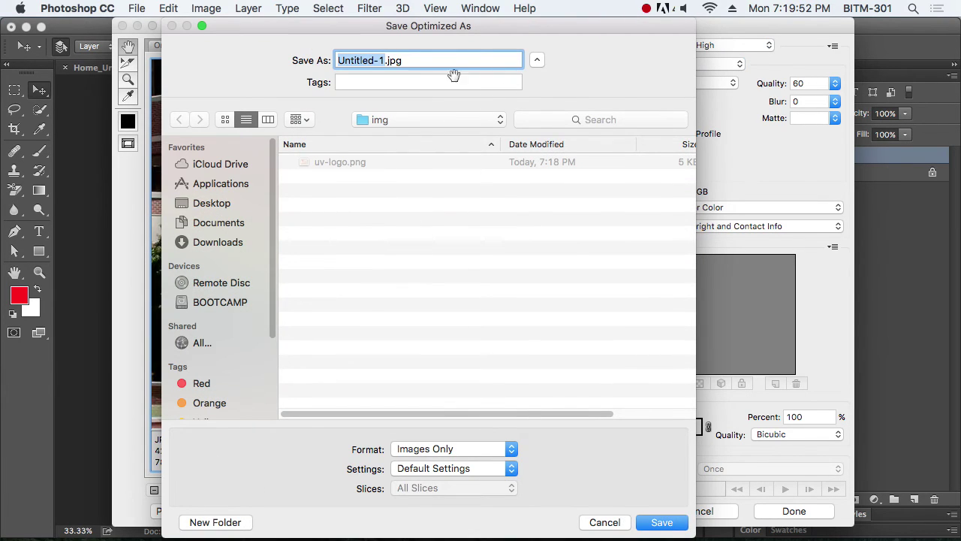
pyautogui.press('BackSpace')
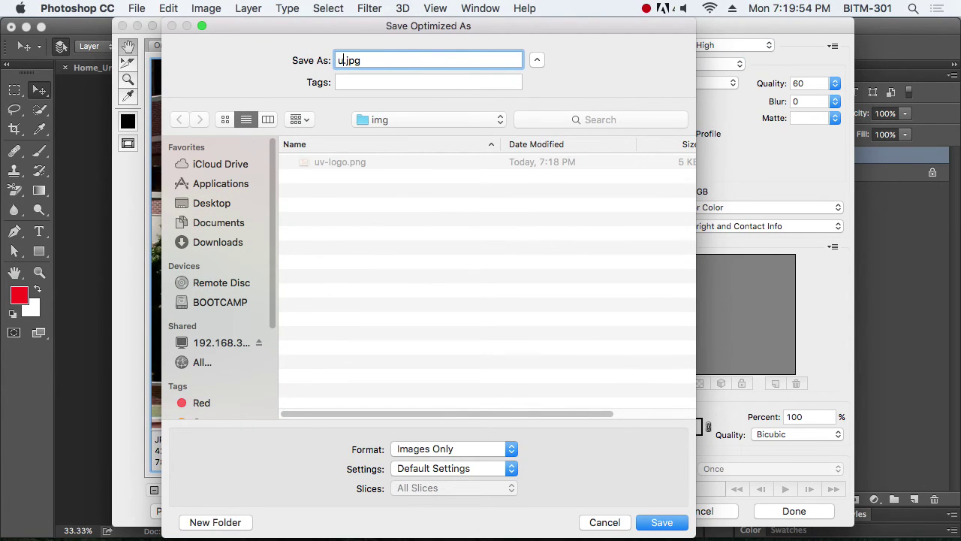
pyautogui.write('uv-slider-image-1')
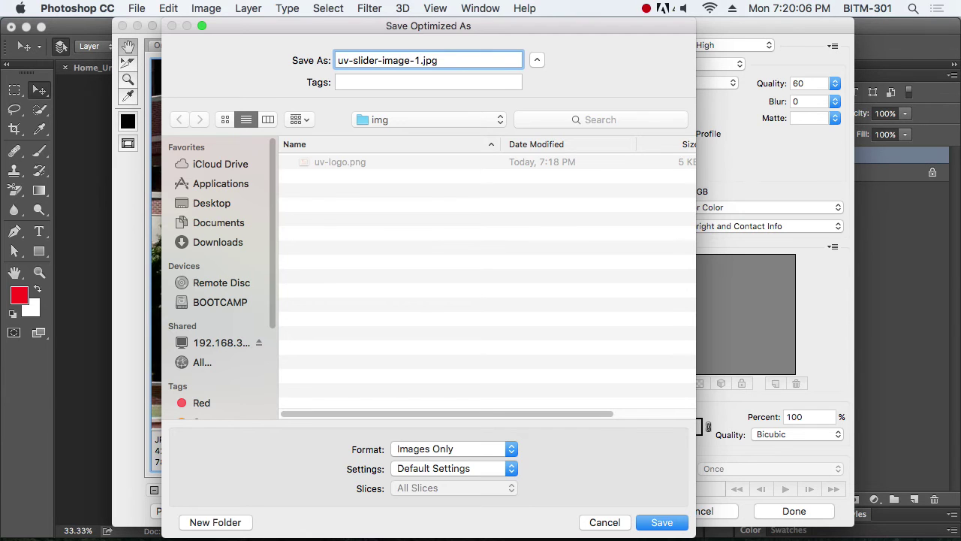
pyautogui.press('Return')
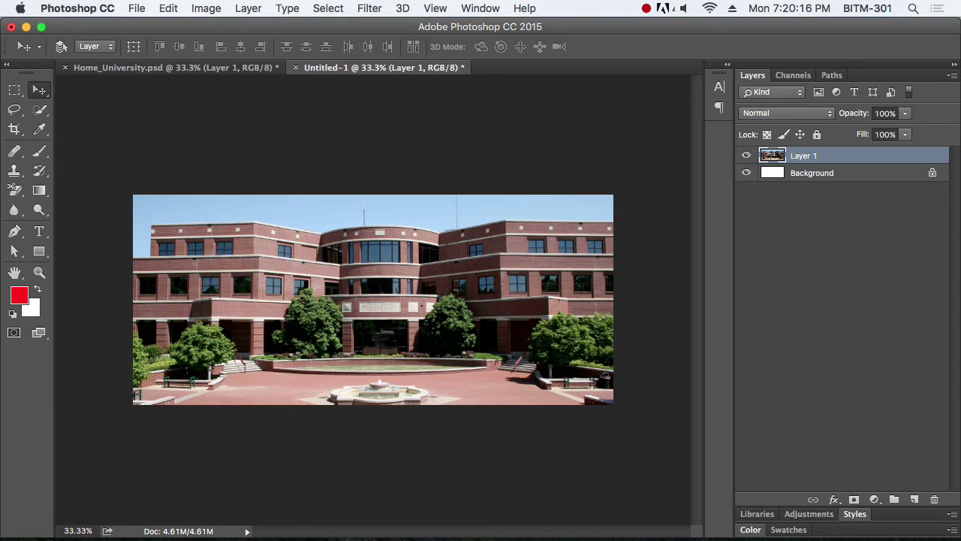
pyautogui.press('super+w')
pyautogui.click(429, 211)
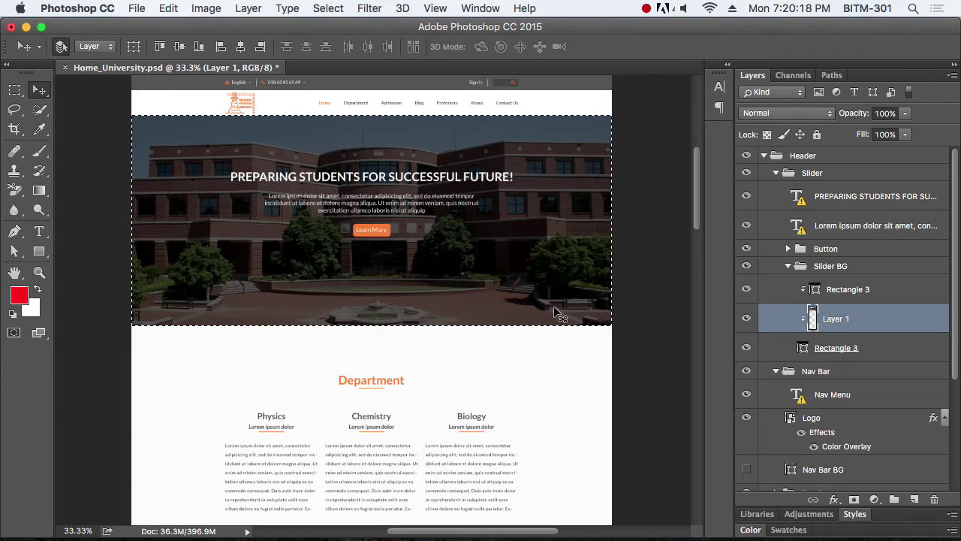
# - Examine the Blog photo and the round Testimonial portrait in Home_University.psd, and select the portrait's layer
pyautogui.scroll(-1, 530, 366)
pyautogui.scroll(-10, 530, 366)
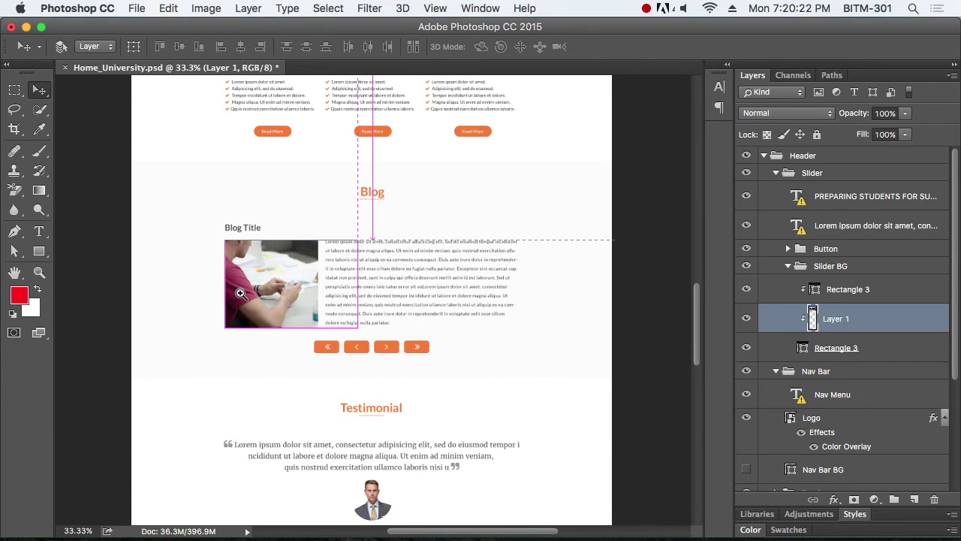
pyautogui.scroll(6, 353, 315)
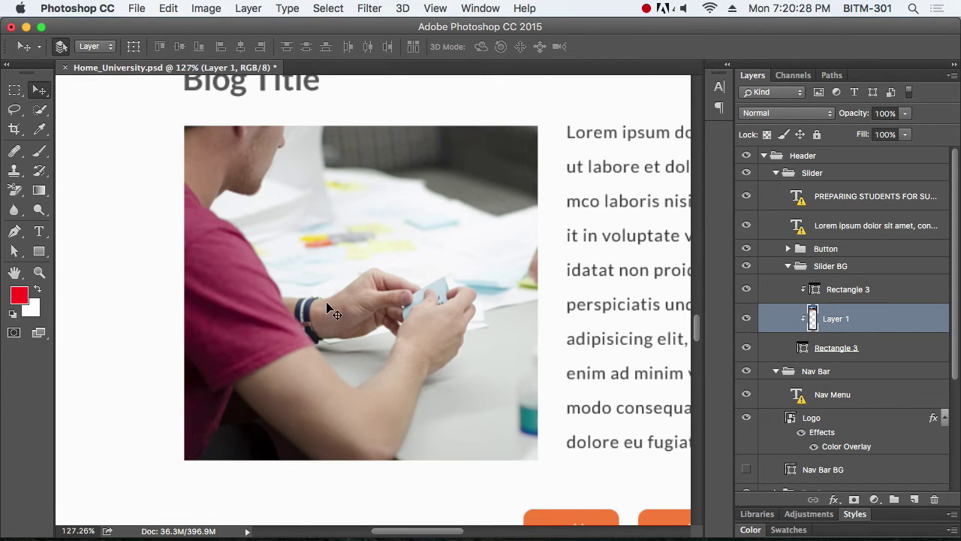
pyautogui.scroll(-15, 453, 325)
pyautogui.hscroll(3, 453, 325)
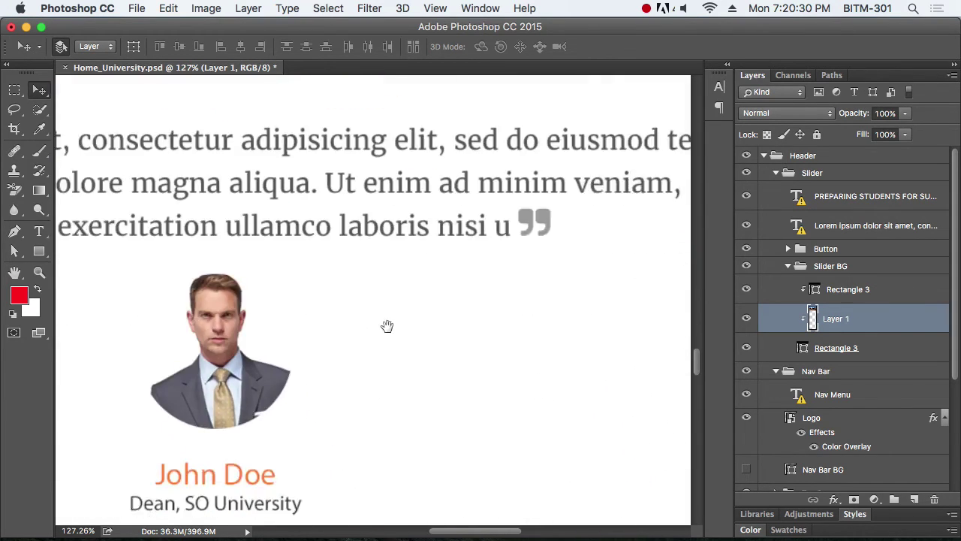
pyautogui.hscroll(-4, 451, 316)
pyautogui.scroll(1, 451, 317)
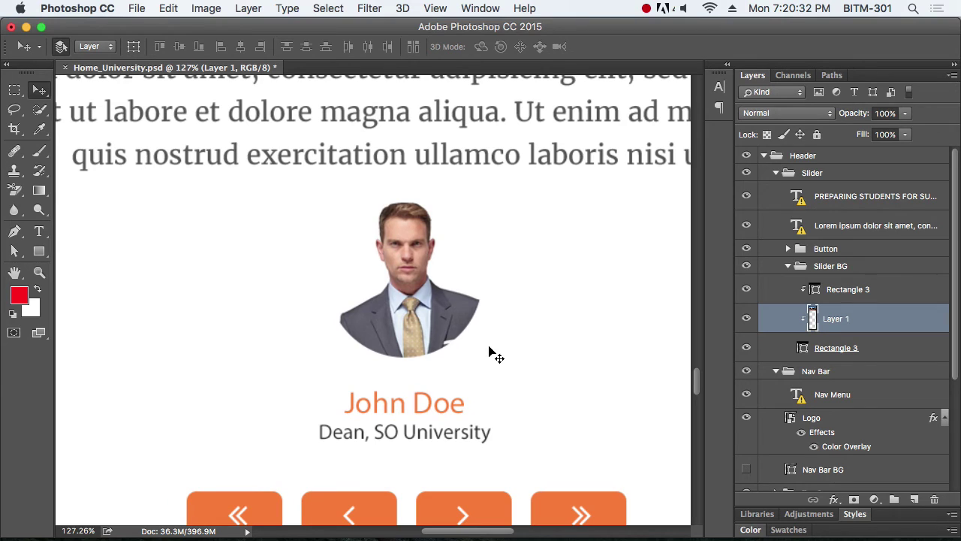
pyautogui.scroll(1, 443, 331)
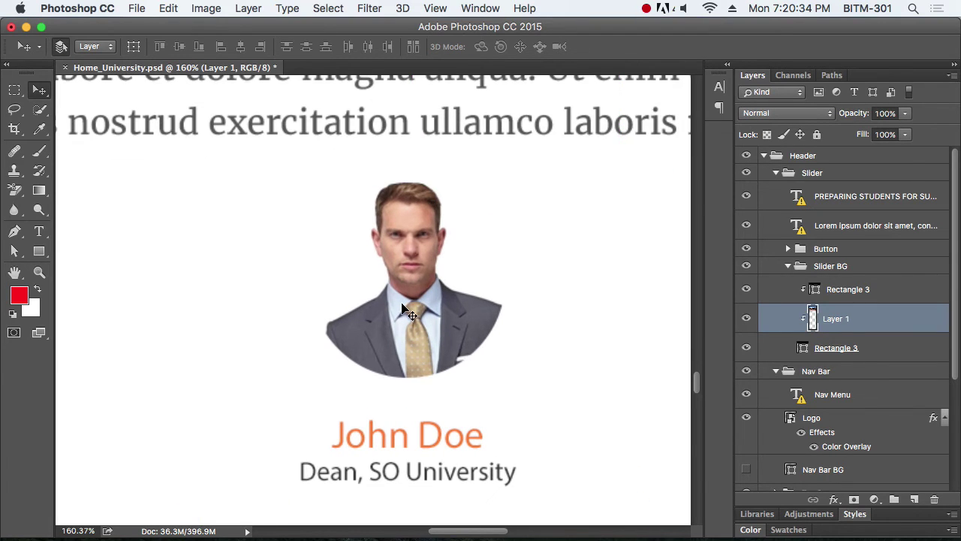
pyautogui.click(420, 323)
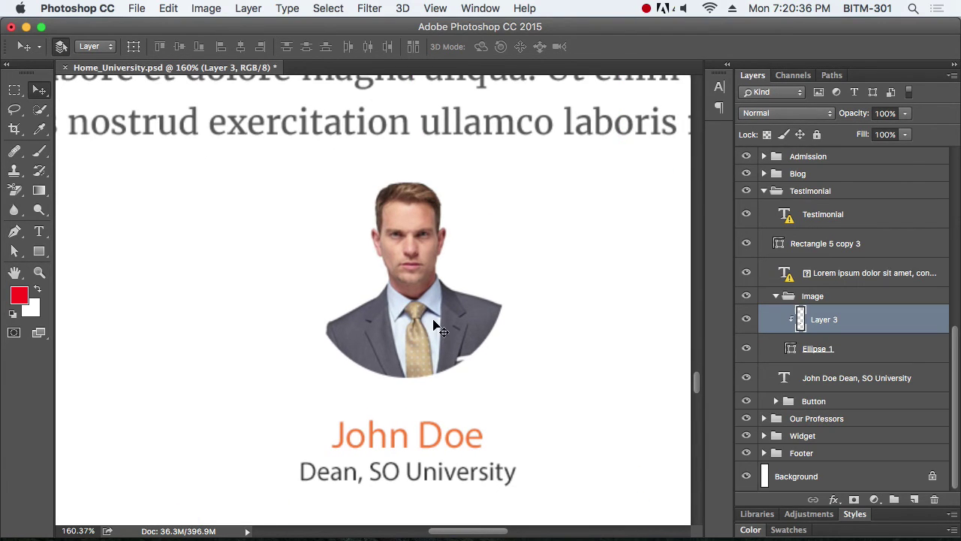
# - Toggle the visibility of Layer 3 repeatedly to compare the testimonial portrait with the circular shape it is clipped to
pyautogui.click(746, 319)
pyautogui.click(746, 319)
pyautogui.click(745, 319)
pyautogui.click(746, 319)
pyautogui.click(745, 319)
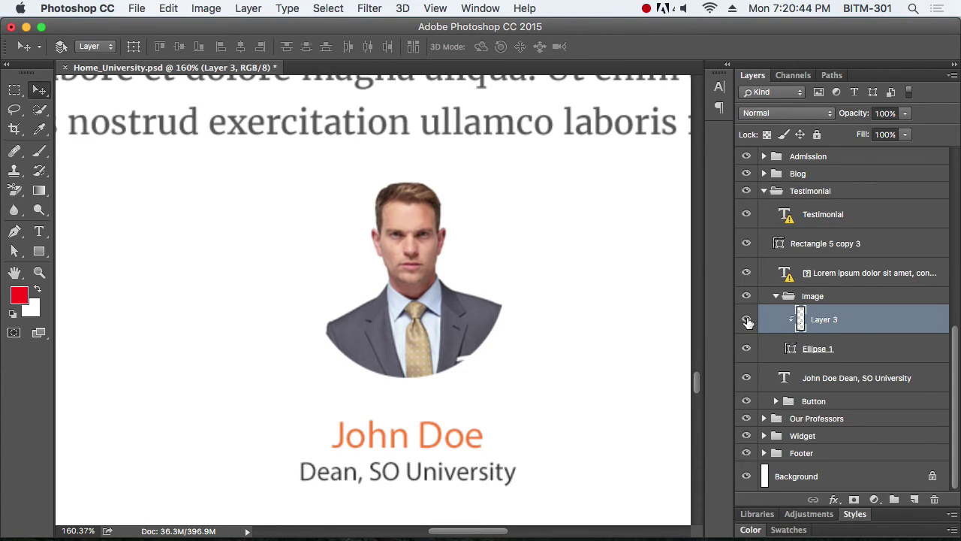
pyautogui.press('super+u')
pyautogui.moveTo(595, 221)
pyautogui.mouseDown()
pyautogui.moveTo(608, 221)
pyautogui.moveTo(589, 220)
pyautogui.mouseUp()
pyautogui.click(741, 166)
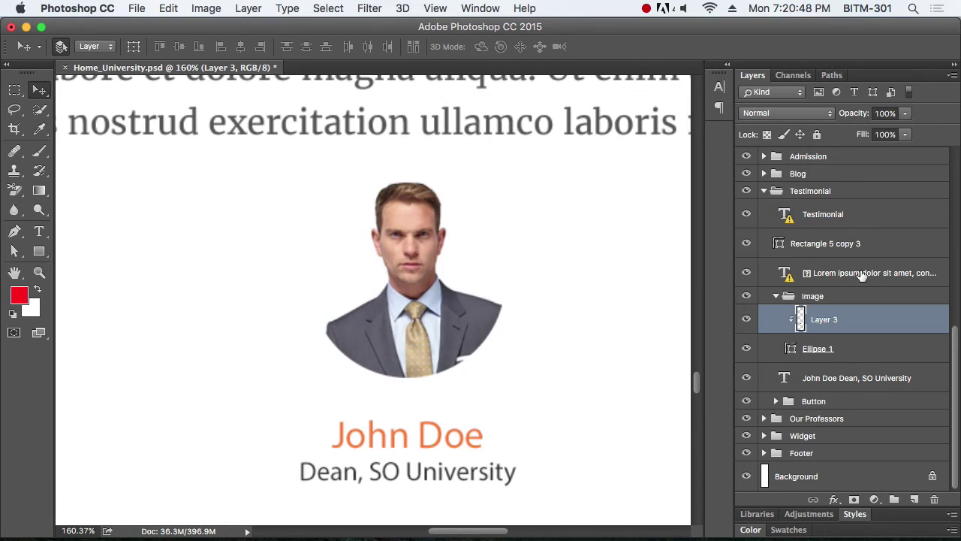
pyautogui.click(747, 319)
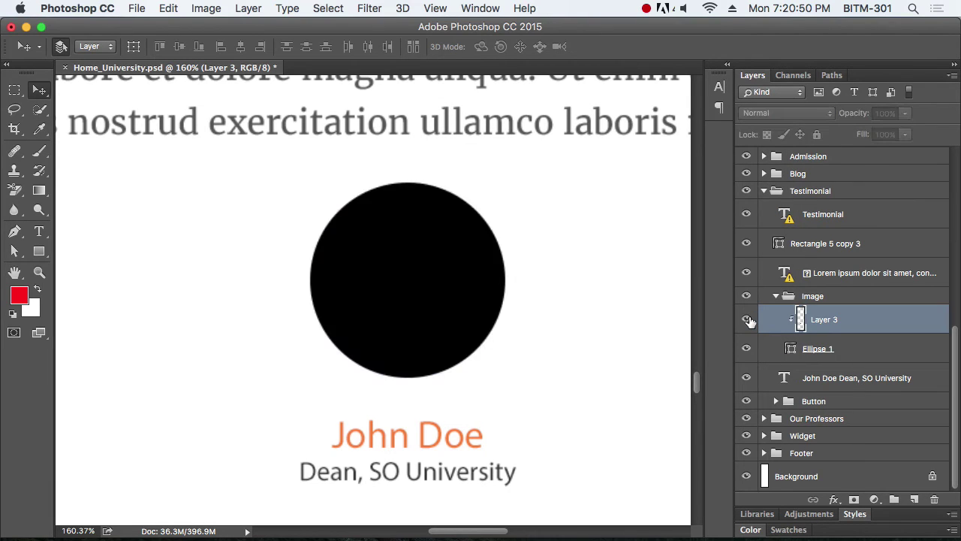
pyautogui.click(747, 319)
pyautogui.click(748, 319)
pyautogui.click(747, 319)
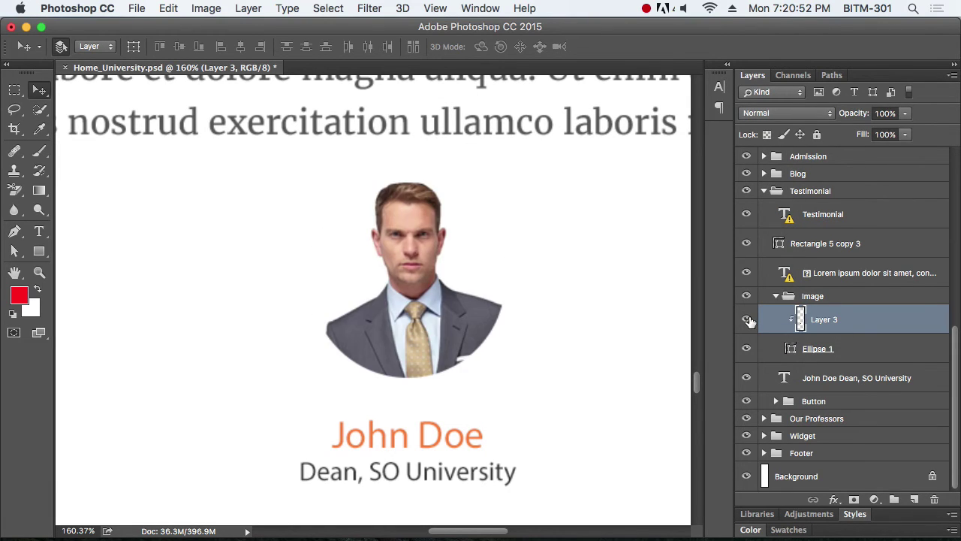
pyautogui.click(747, 319)
pyautogui.click(747, 319)
pyautogui.click(747, 319)
pyautogui.click(747, 319)
# - Recolor Rectangle 15, the background of the Our Professors section, to bright red
pyautogui.scroll(-8, 552, 310)
pyautogui.scroll(-4, 489, 290)
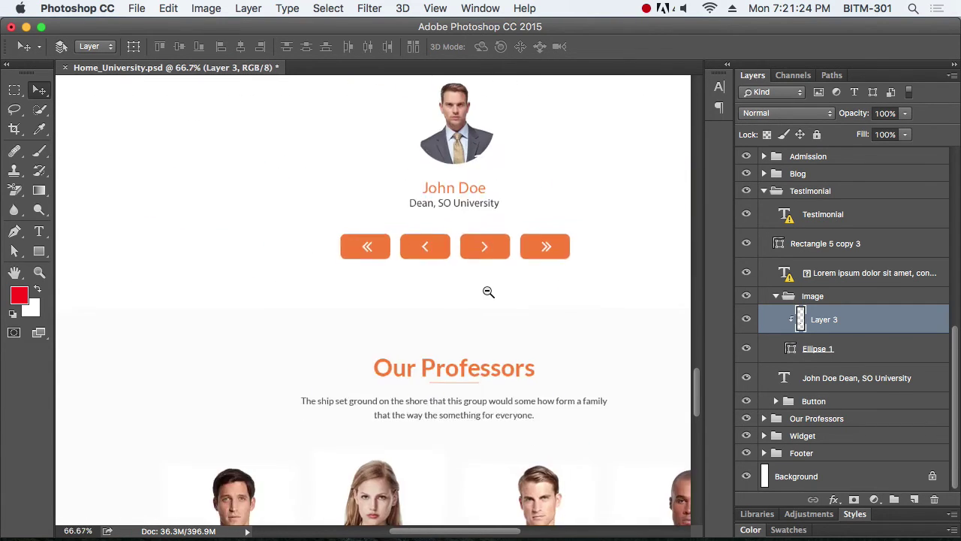
pyautogui.scroll(4, 368, 293)
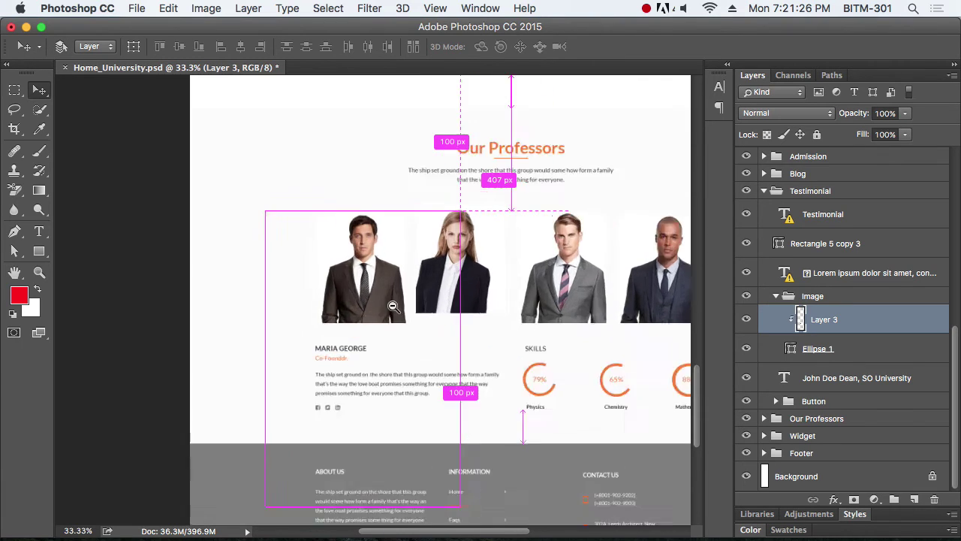
pyautogui.moveTo(400, 246); pyautogui.dragTo(404, 304)
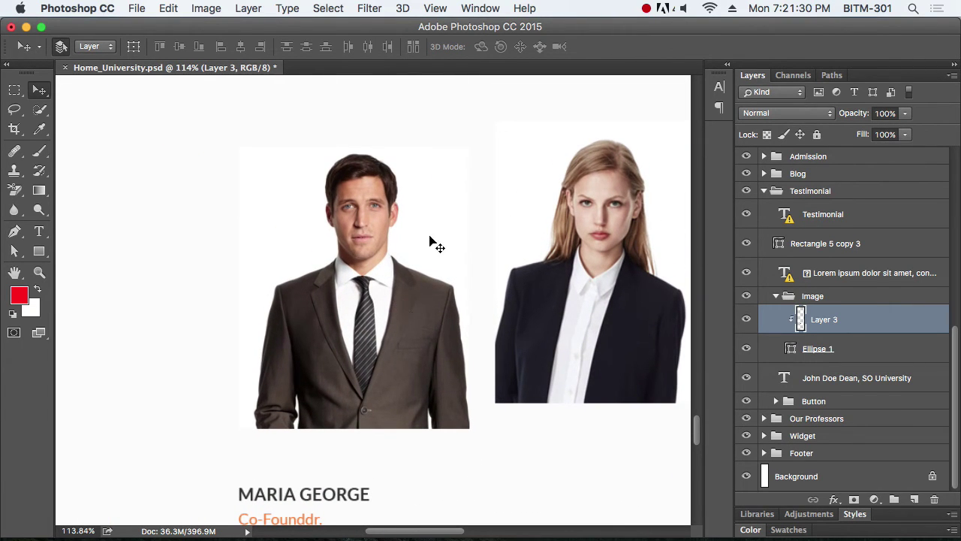
pyautogui.rightClick(145, 229)
pyautogui.click(198, 230)
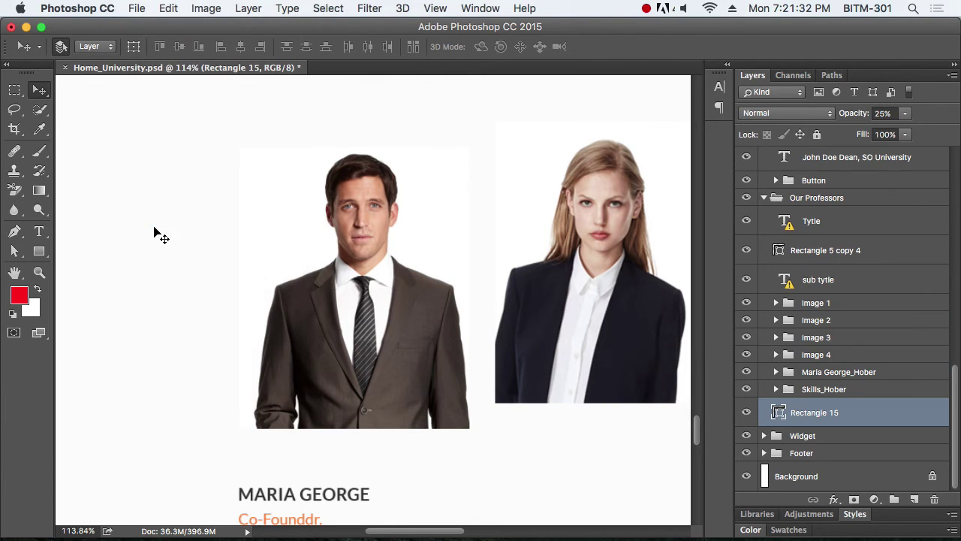
pyautogui.doubleClick(776, 412)
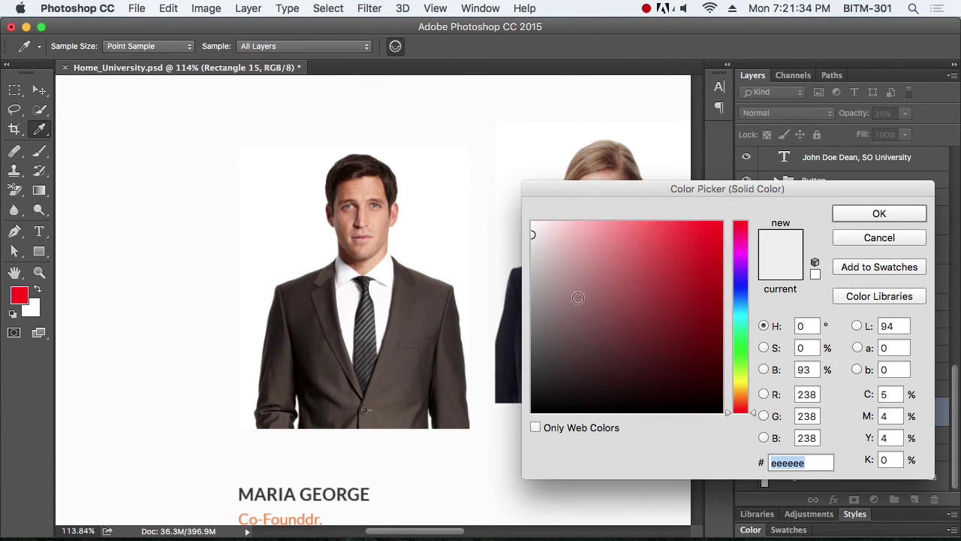
pyautogui.moveTo(604, 253); pyautogui.dragTo(722, 222)
pyautogui.click(905, 214)
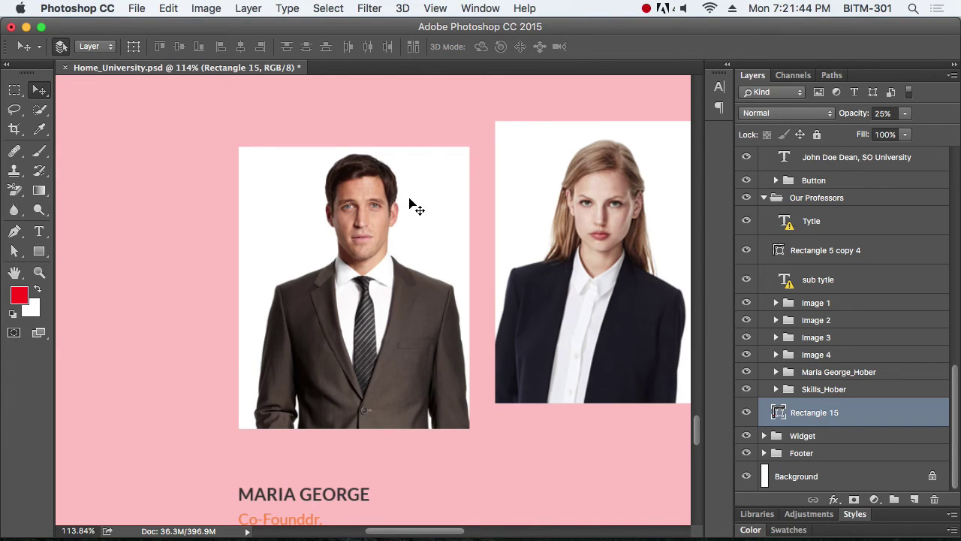
# - Select the first professor's photo on Layer 10 and check it and its base Rectangle 14 by toggling their visibility
pyautogui.rightClick(305, 220)
pyautogui.click(357, 221)
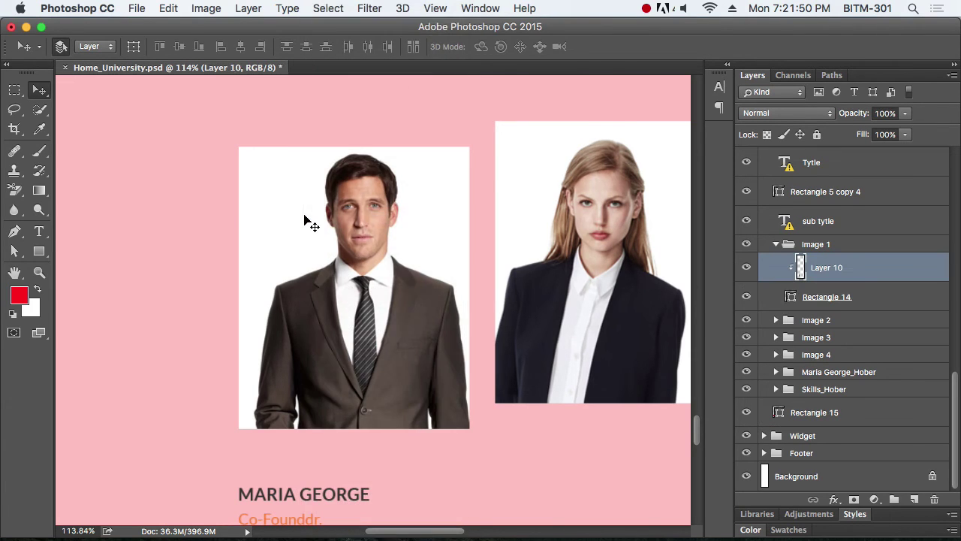
pyautogui.click(745, 267)
pyautogui.click(745, 267)
pyautogui.click(746, 297)
pyautogui.click(747, 297)
# - Try setting the fill of Rectangle 14 to 0%, and undo that change
pyautogui.click(795, 301)
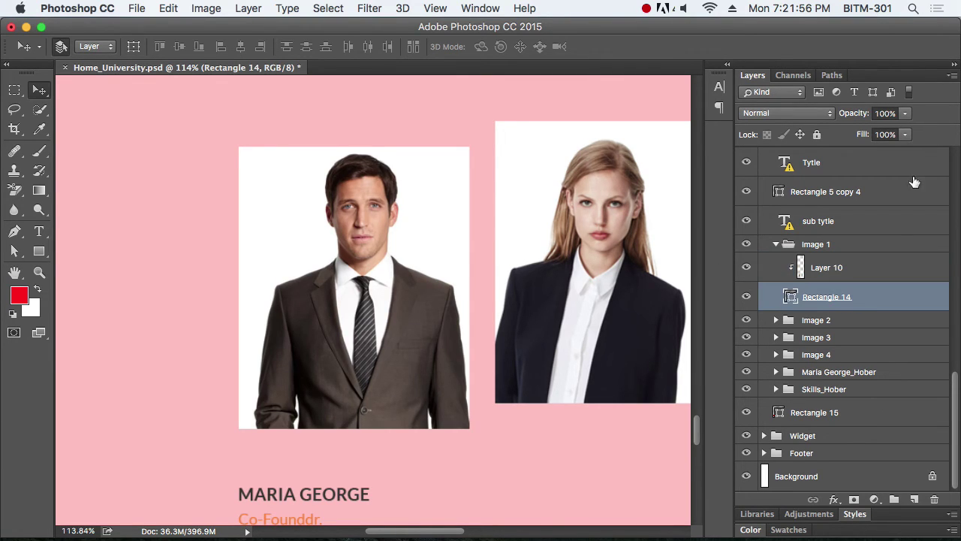
pyautogui.click(905, 135)
pyautogui.moveTo(879, 156); pyautogui.dragTo(796, 154)
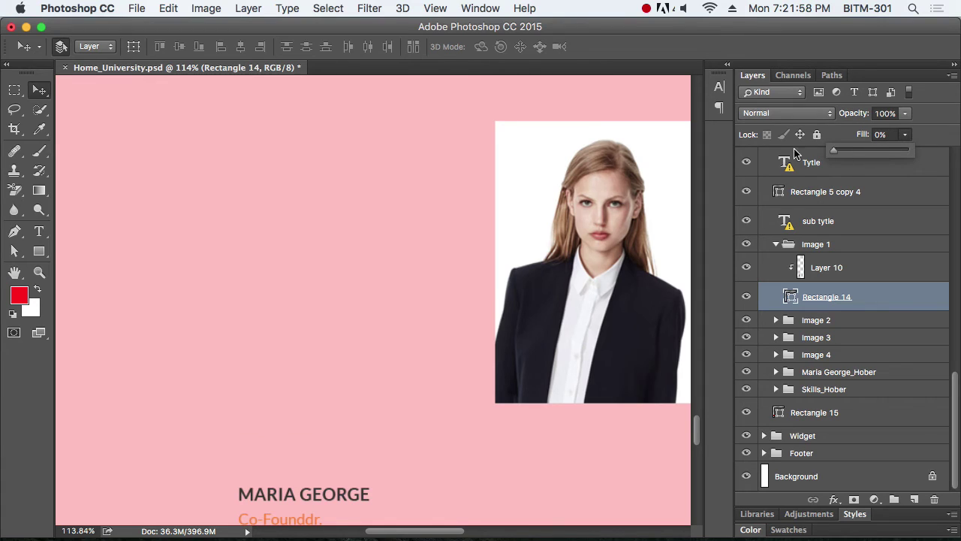
pyautogui.click(931, 135)
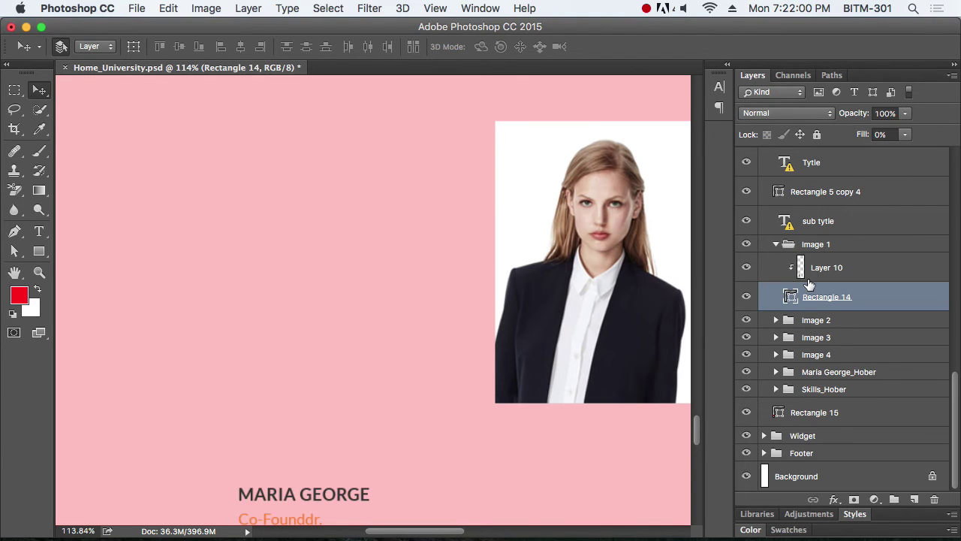
pyautogui.press('super+z')
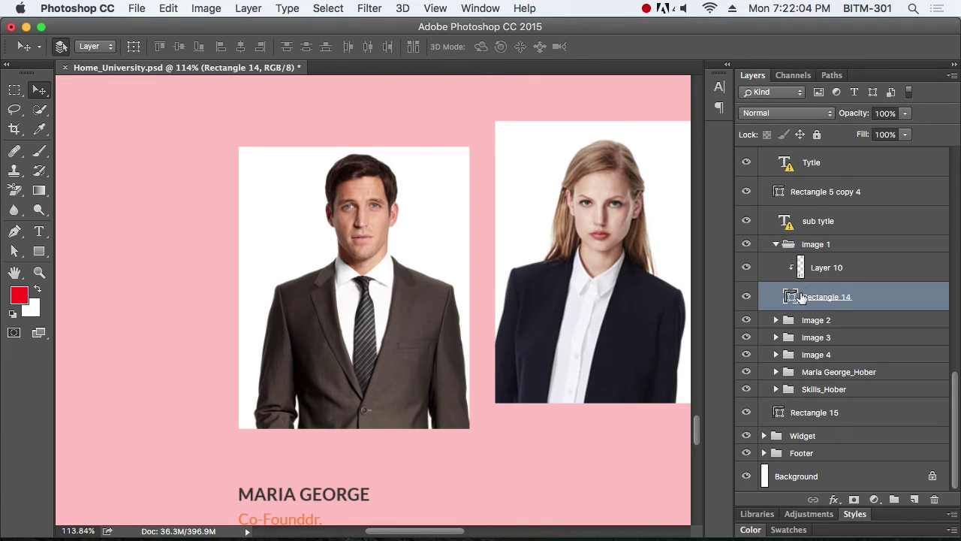
# - Load Rectangle 14's outline as a selection, hide that shape, and copy the enclosed part of Layer 10 to a new layer
pyautogui.keyDown('super'); pyautogui.click(793, 296); pyautogui.keyUp('super')
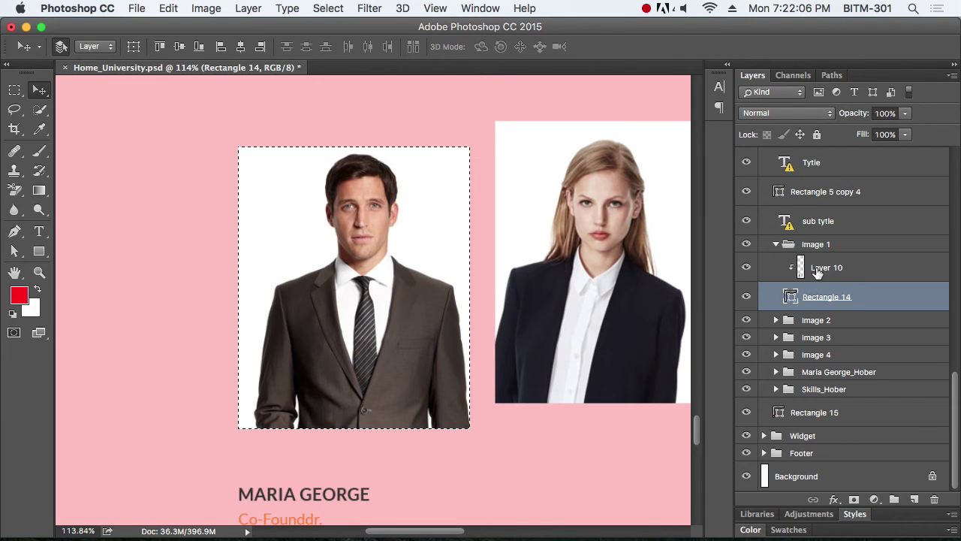
pyautogui.click(818, 272)
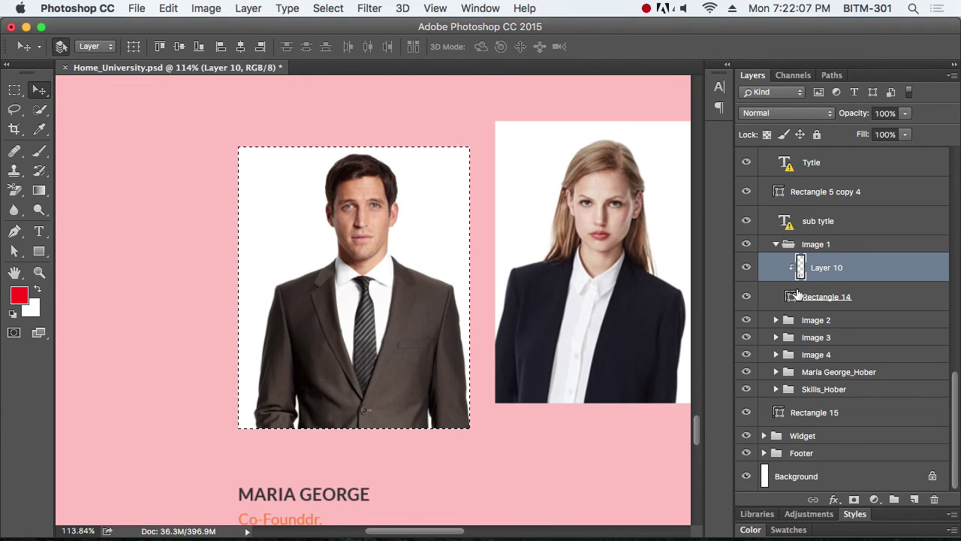
pyautogui.click(745, 297)
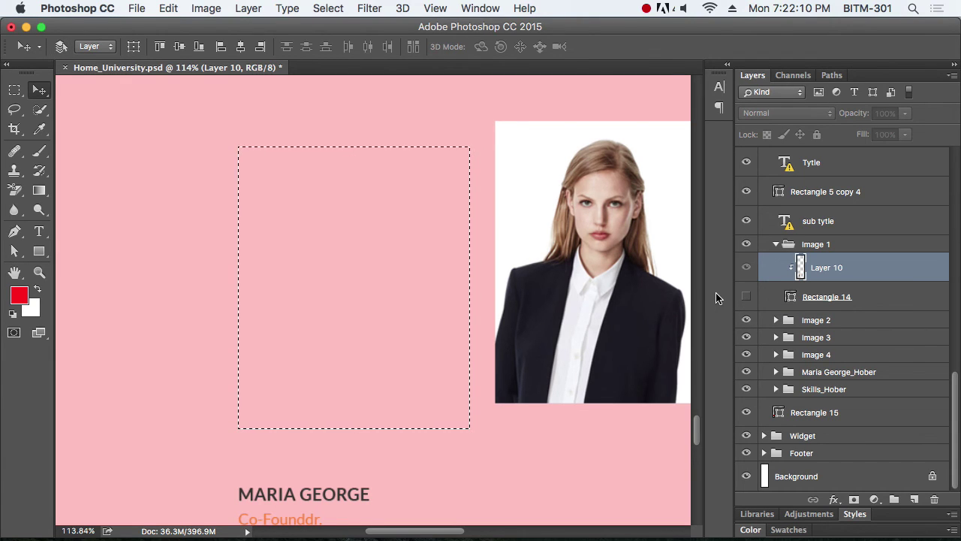
pyautogui.press('super+j')
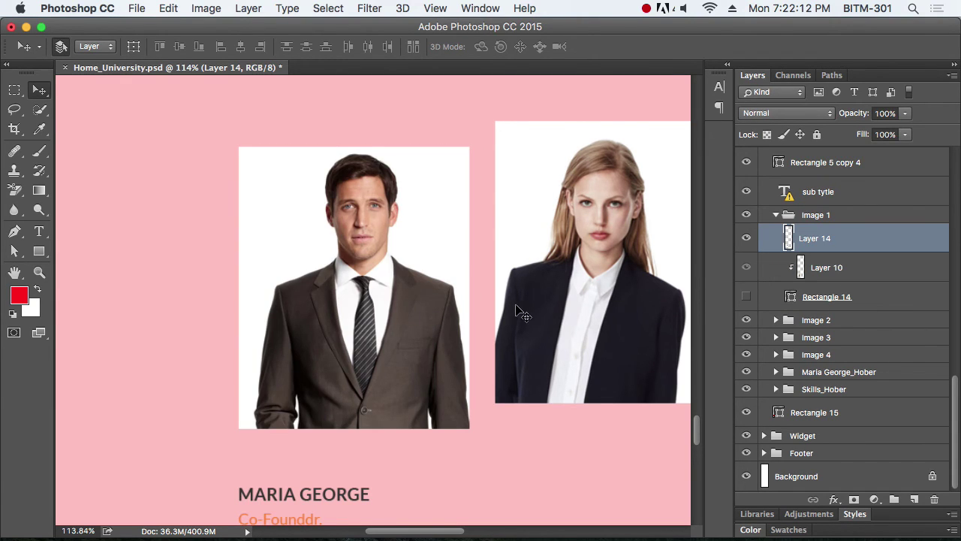
pyautogui.press('w')
pyautogui.moveTo(433, 215)
pyautogui.mouseDown()
pyautogui.moveTo(428, 152)
pyautogui.moveTo(322, 170)
pyautogui.moveTo(284, 200)
pyautogui.moveTo(264, 251)
pyautogui.mouseUp()
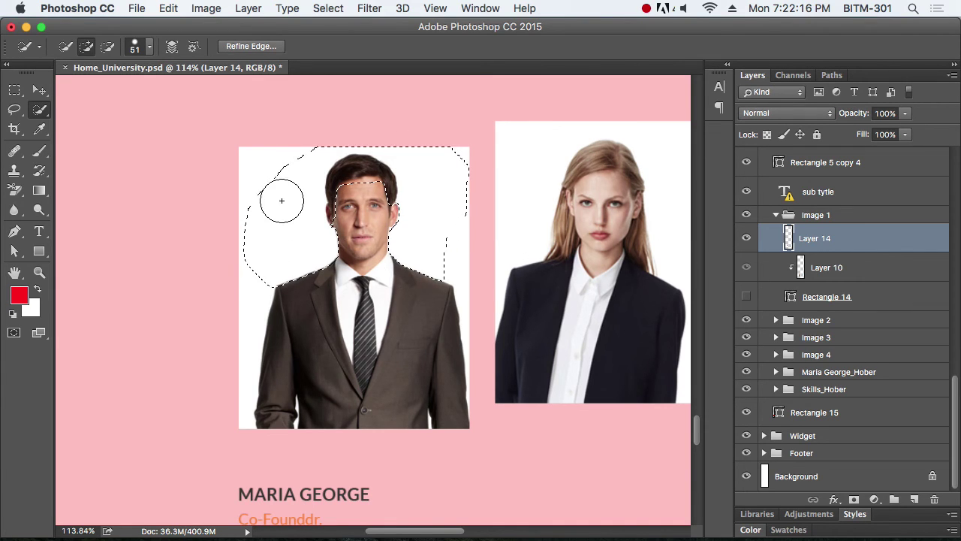
pyautogui.moveTo(282, 200)
pyautogui.mouseDown()
pyautogui.moveTo(253, 208)
pyautogui.moveTo(251, 333)
pyautogui.moveTo(298, 365)
pyautogui.mouseUp()
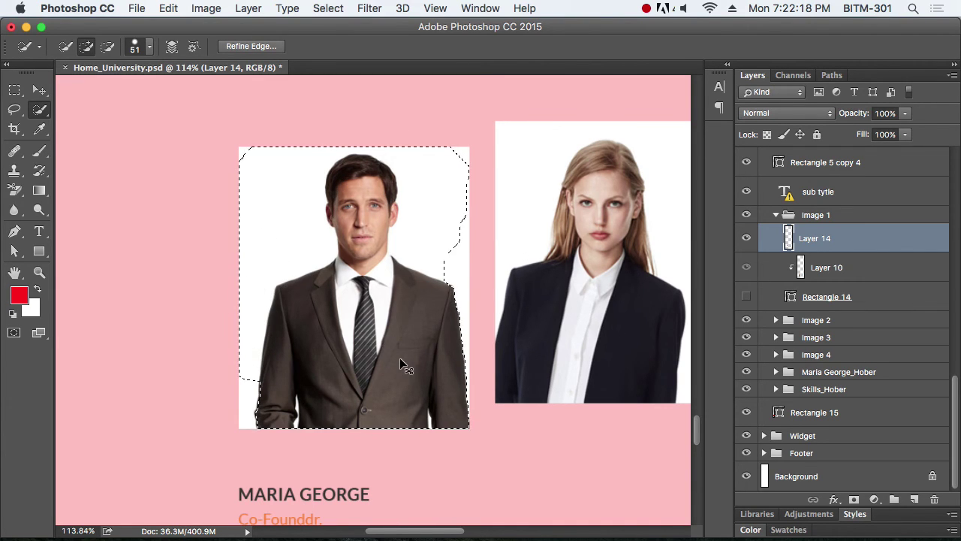
pyautogui.press('super+d')
# - Set the blend mode of Layer 14 to Multiply and check the portrait within the whole page layout
pyautogui.press('v')
pyautogui.click(802, 114)
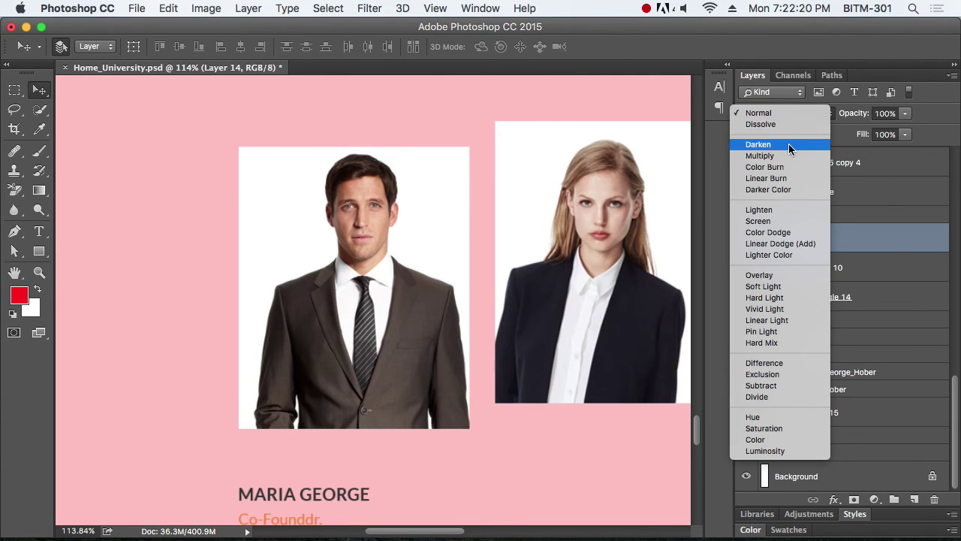
pyautogui.click(781, 156)
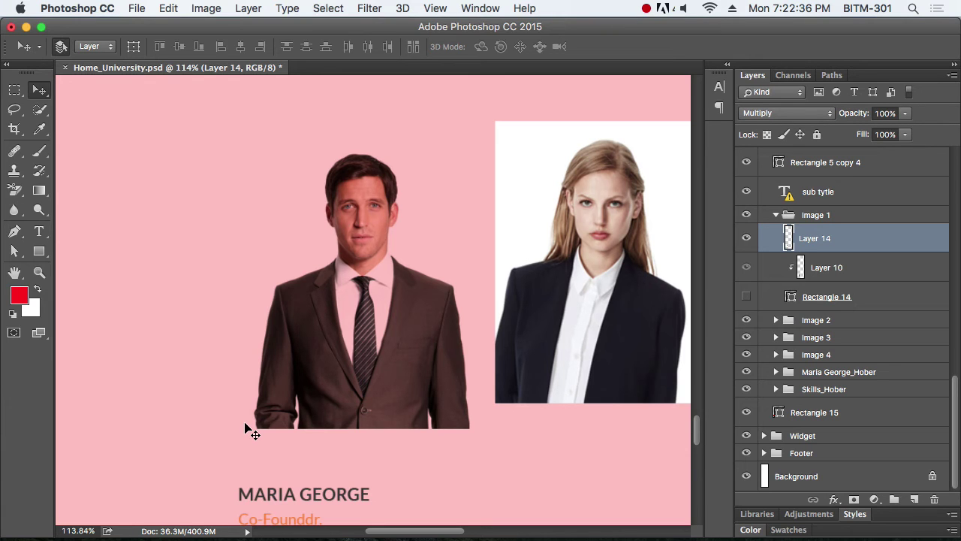
pyautogui.scroll(-5, 444, 404)
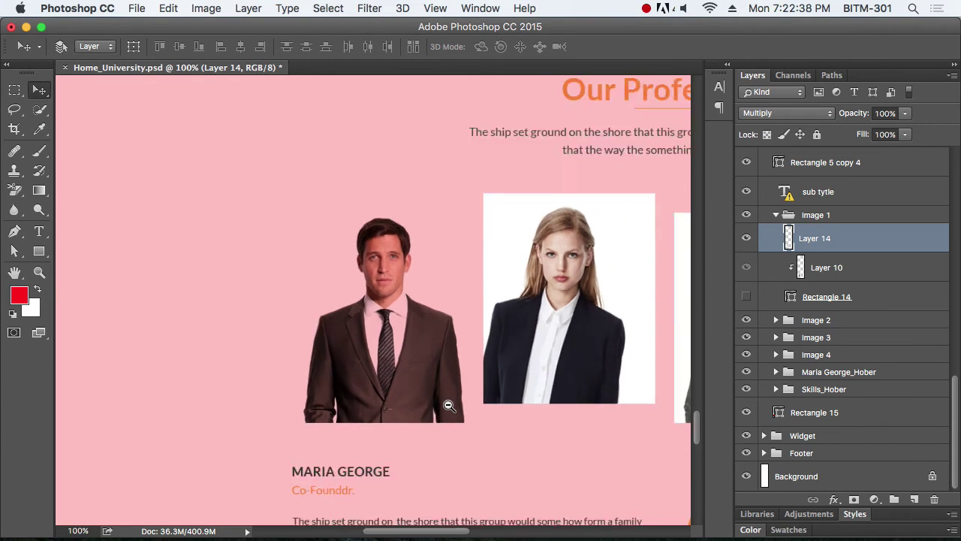
pyautogui.moveTo(511, 432); pyautogui.dragTo(481, 283)
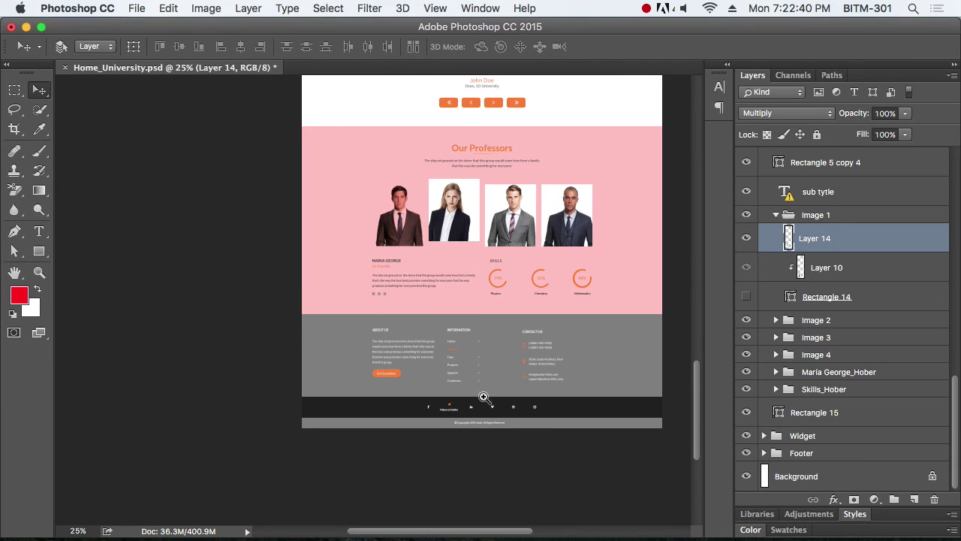
pyautogui.moveTo(480, 398); pyautogui.dragTo(561, 454)
pyautogui.moveTo(476, 404)
pyautogui.mouseDown()
pyautogui.moveTo(421, 315)
pyautogui.moveTo(452, 326)
pyautogui.moveTo(490, 405)
pyautogui.mouseUp()
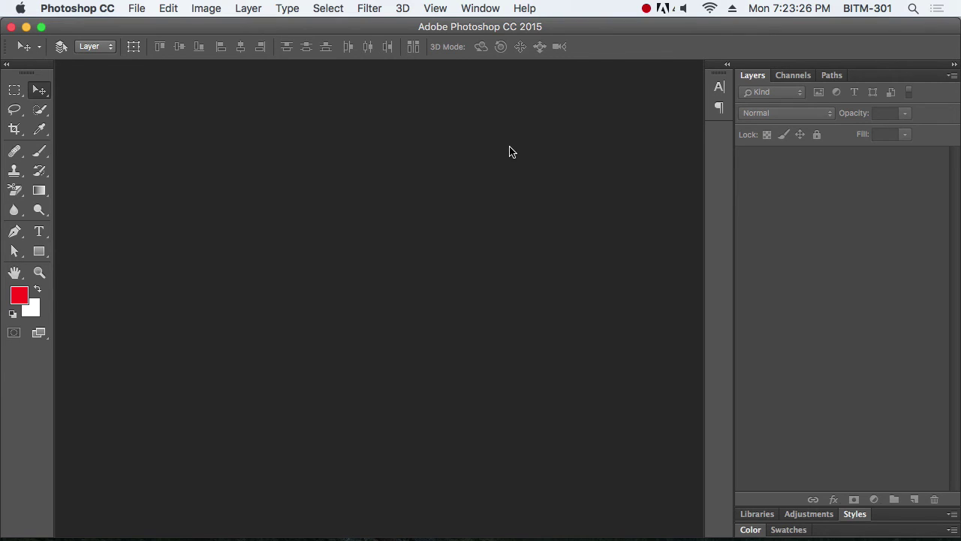
# - Create a white 270 × 330 px document at 72 pixels/inch and crop it to a square selection around its middle
pyautogui.press('super+n')
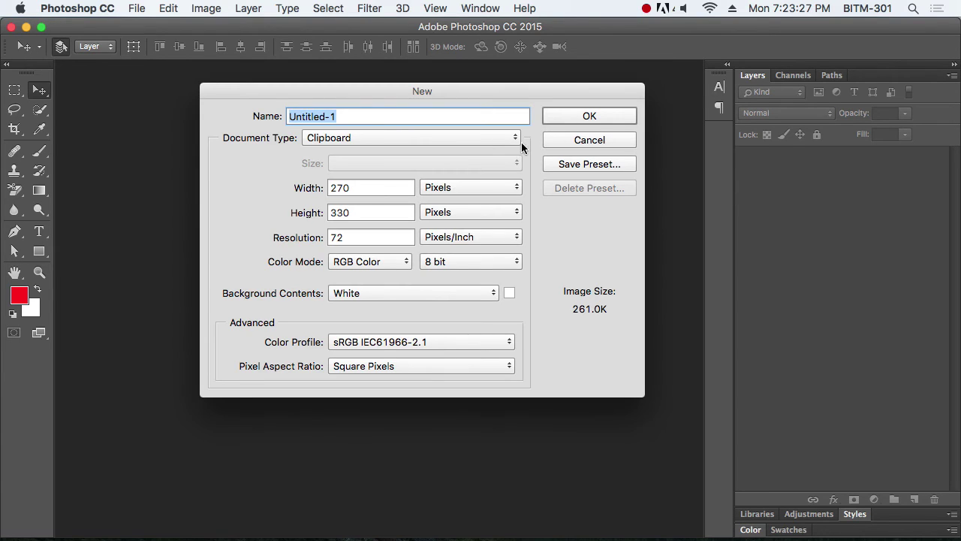
pyautogui.click(600, 117)
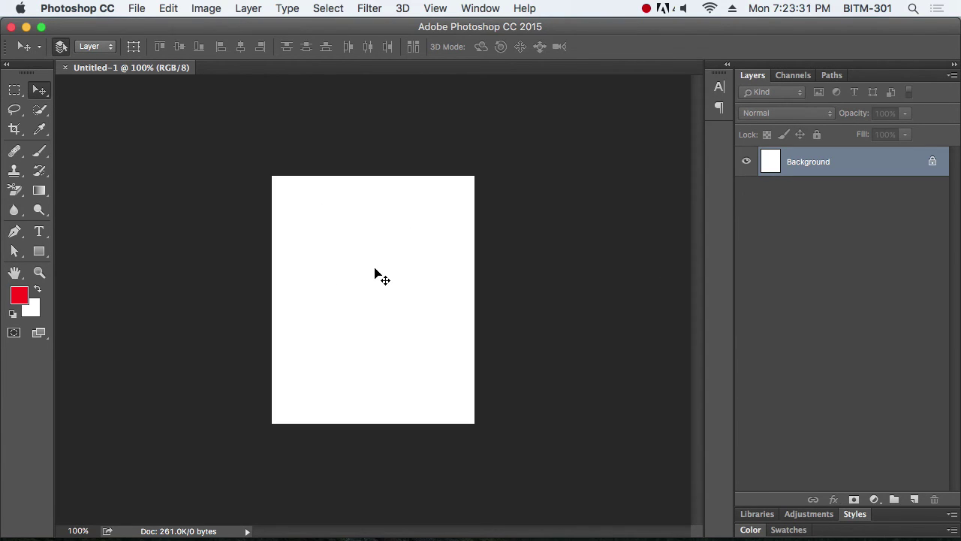
pyautogui.press('m')
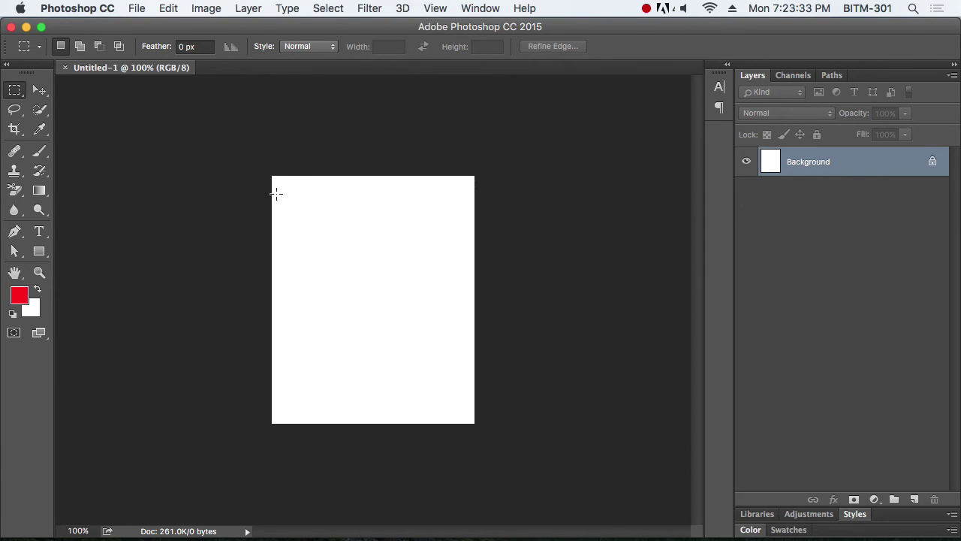
pyautogui.moveTo(270, 228); pyautogui.dragTo(441, 370)
pyautogui.moveTo(328, 328); pyautogui.dragTo(359, 327)
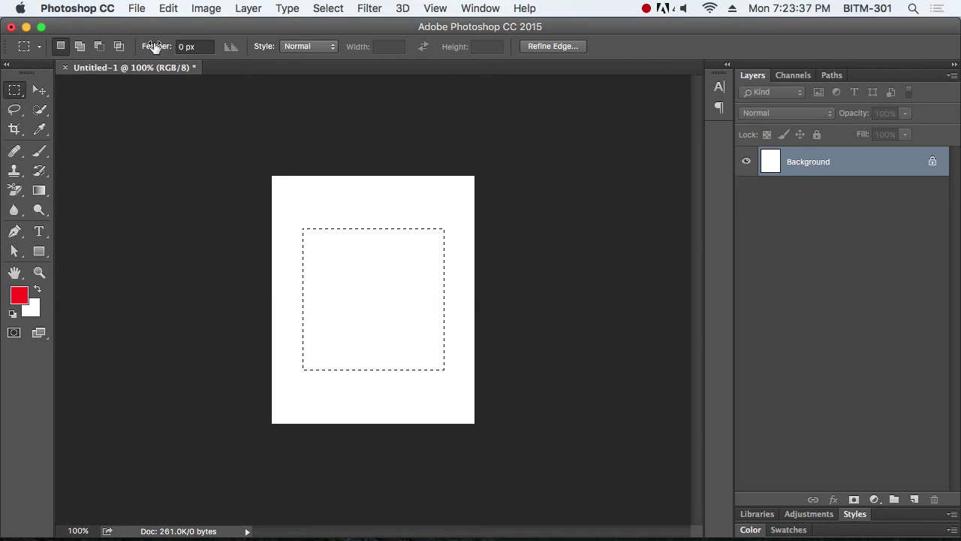
pyautogui.click(206, 9)
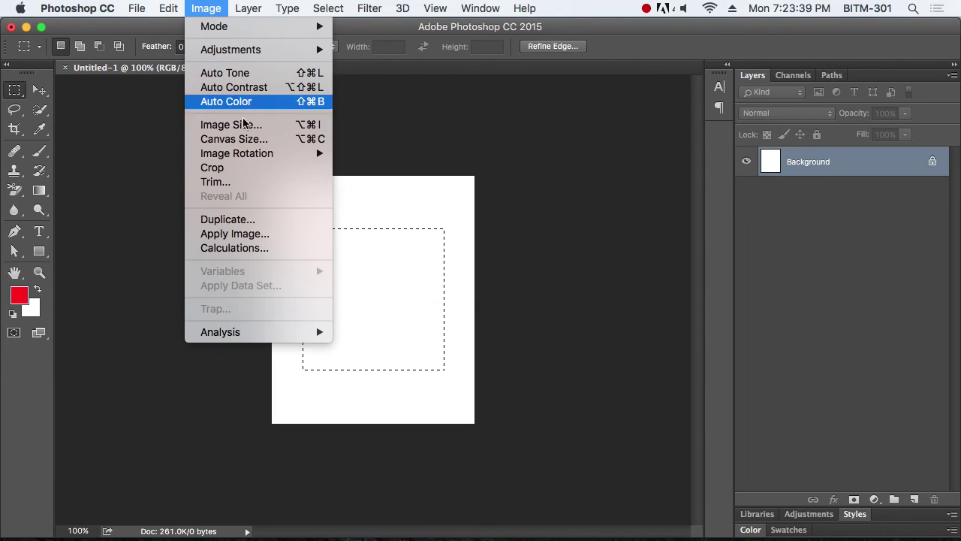
pyautogui.click(243, 167)
pyautogui.click(39, 89)
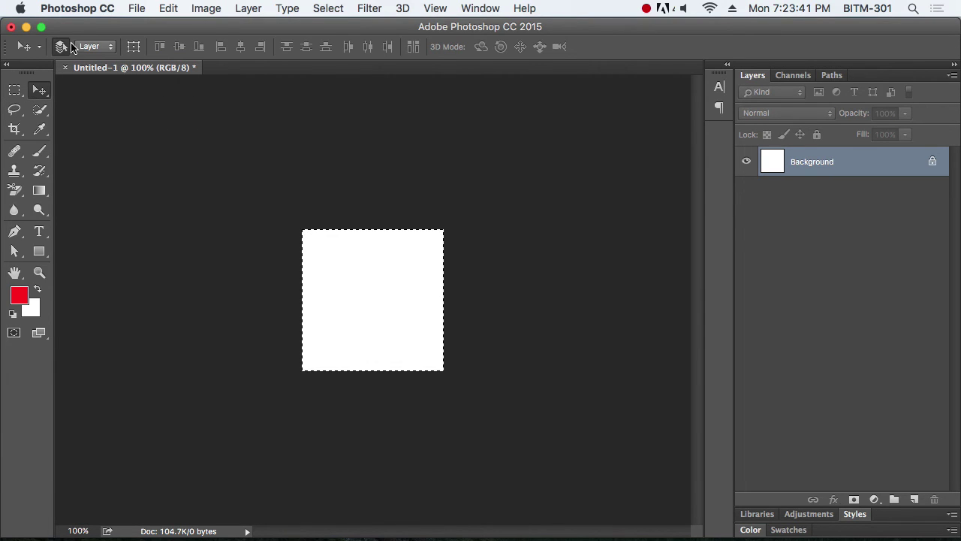
pyautogui.press('super+d')
pyautogui.click(389, 314)
pyautogui.moveTo(389, 314); pyautogui.dragTo(414, 325)
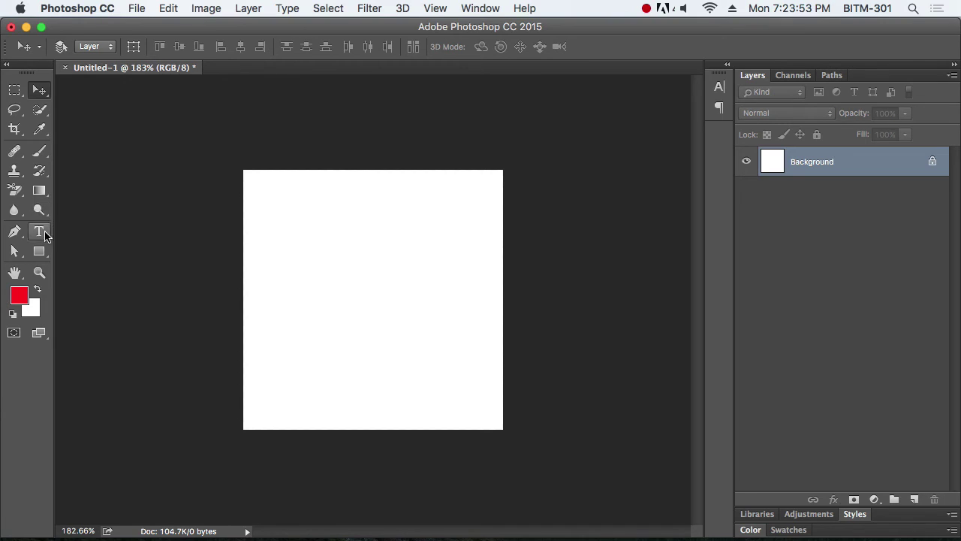
# - Draw a red ellipse shape as a circle about 44 px across near the canvas centre and clear the shape properties out of the way
pyautogui.moveTo(40, 252); pyautogui.dragTo(124, 276)
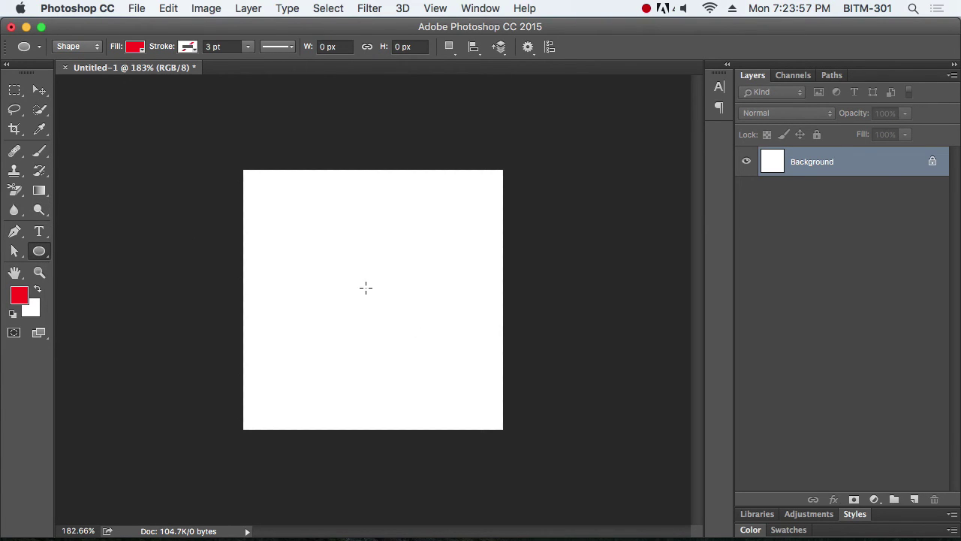
pyautogui.moveTo(365, 295); pyautogui.dragTo(413, 324)
pyautogui.click(39, 90)
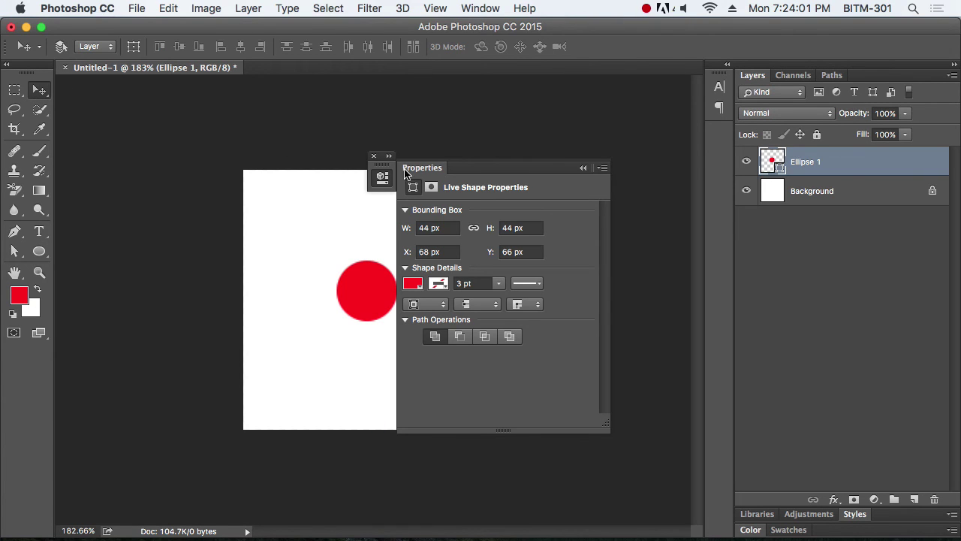
pyautogui.click(383, 178)
pyautogui.moveTo(485, 182); pyautogui.dragTo(722, 150)
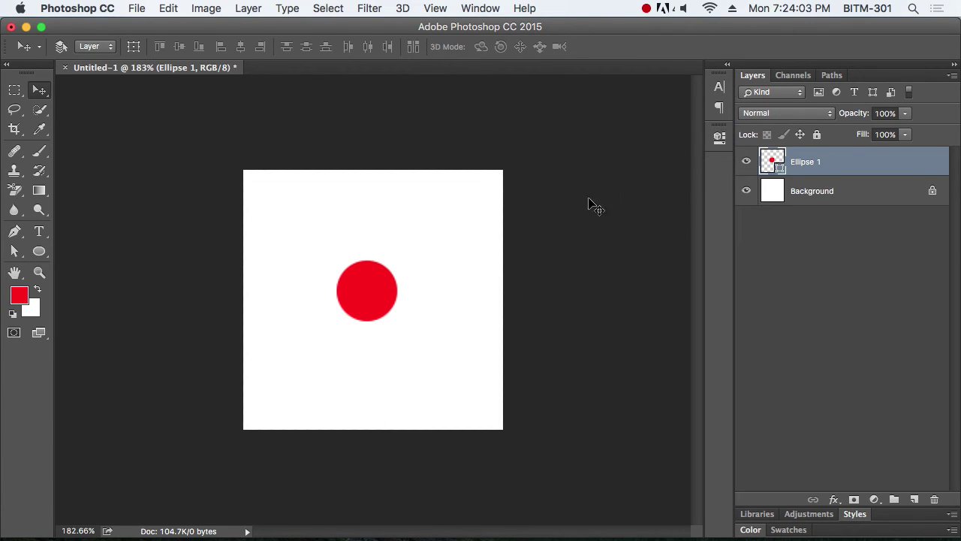
# - Align the red circle to the centre of the canvas both vertically and horizontally
pyautogui.press('super+a')
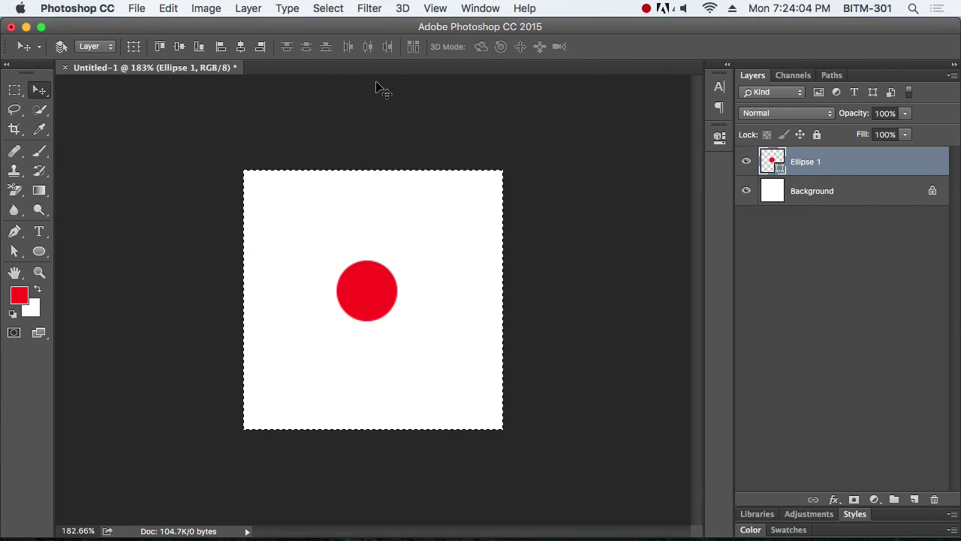
pyautogui.click(179, 46)
pyautogui.click(240, 46)
pyautogui.press('super+d')
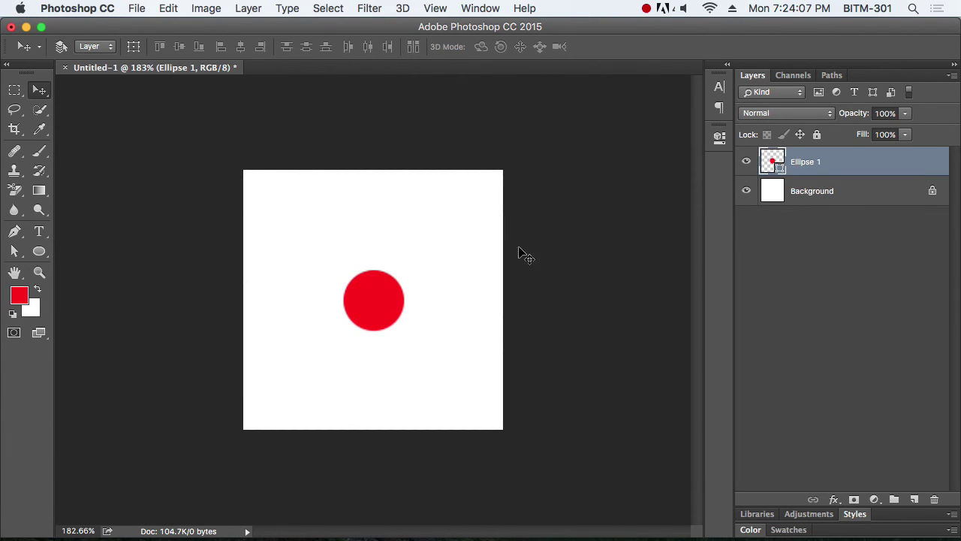
pyautogui.press('super+1')
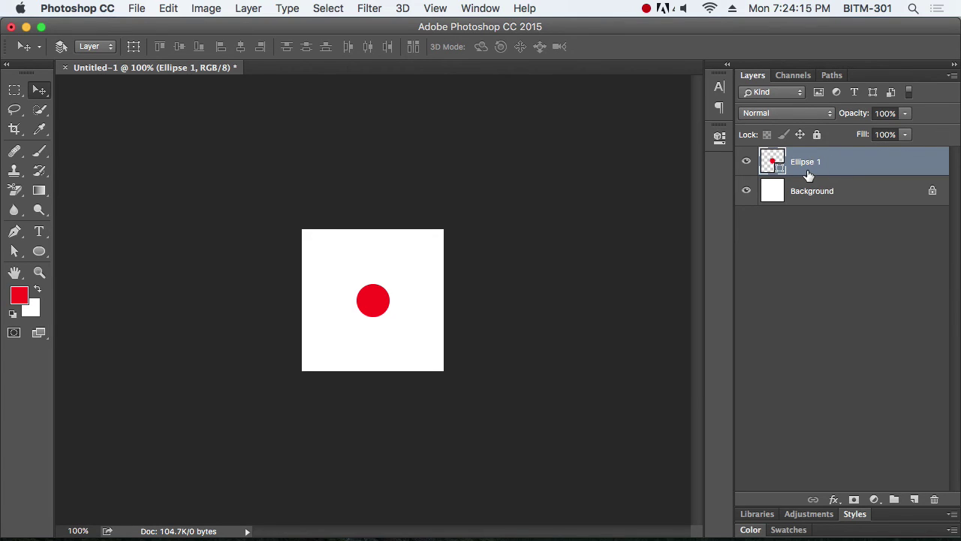
# - Build three progressively larger copies of the red circle, duplicating the newest one each time and scaling it up proportionally about its centre
pyautogui.press('super+j')
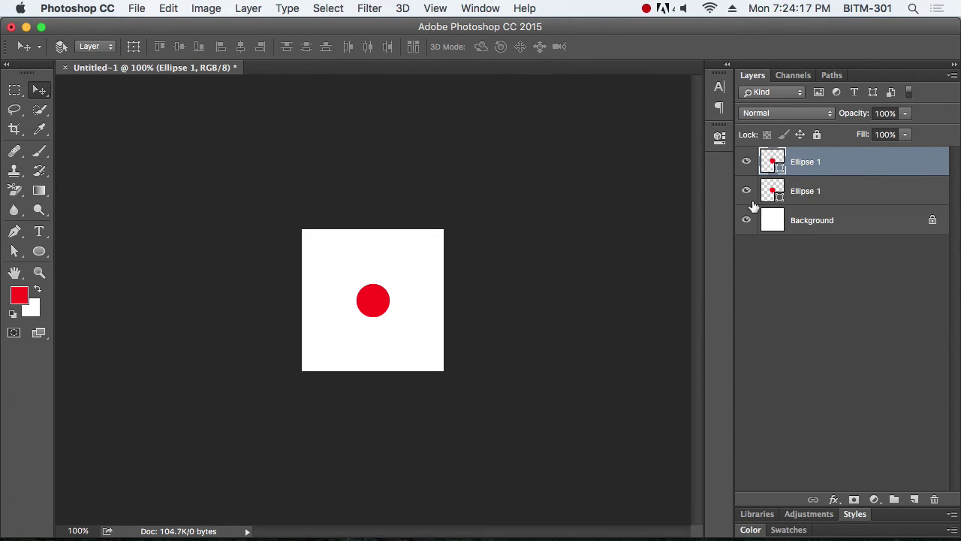
pyautogui.press('super+t')
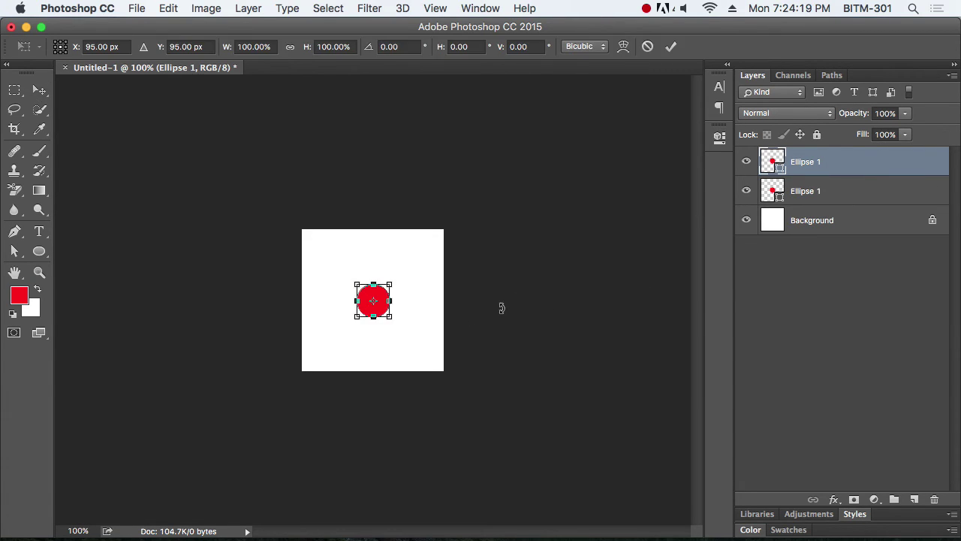
pyautogui.moveTo(395, 319); pyautogui.dragTo(403, 325)
pyautogui.press('Return')
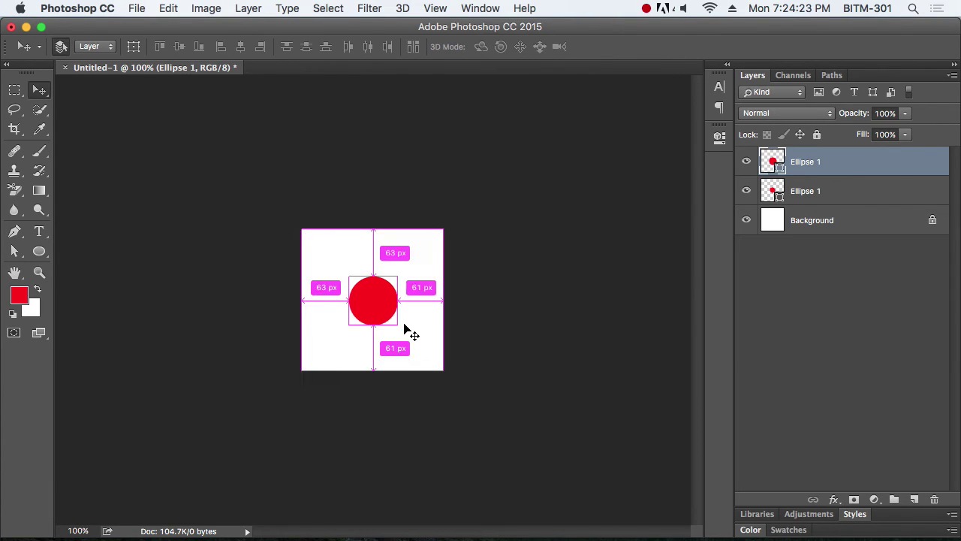
pyautogui.press('super+j')
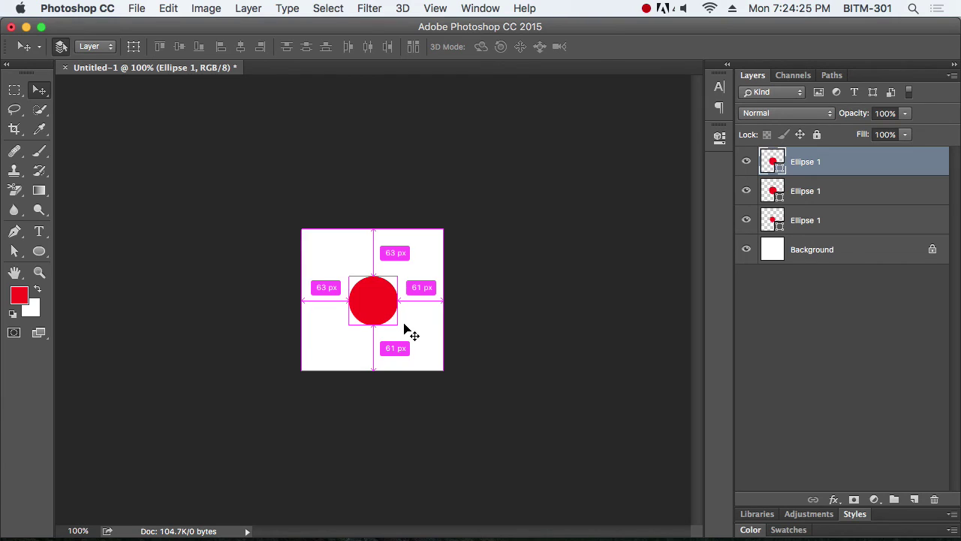
pyautogui.press('super+t')
pyautogui.moveTo(401, 329); pyautogui.dragTo(408, 337)
pyautogui.press('Return')
pyautogui.press('super+j')
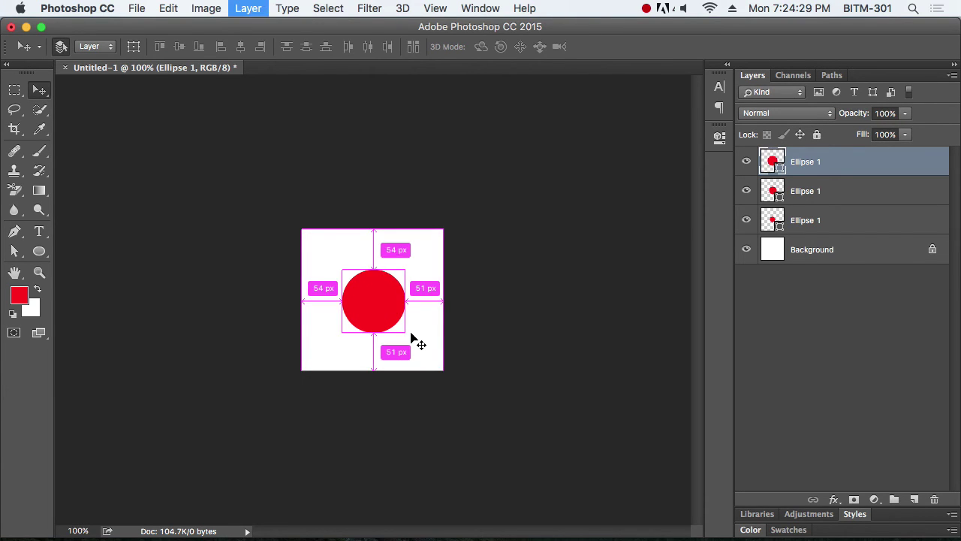
pyautogui.press('super+t')
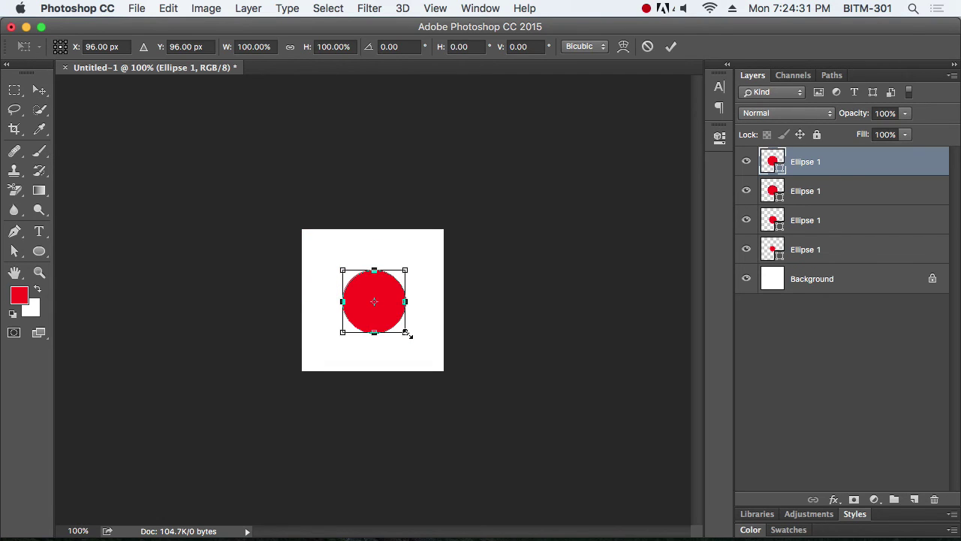
pyautogui.moveTo(407, 333); pyautogui.dragTo(417, 341)
pyautogui.press('Return')
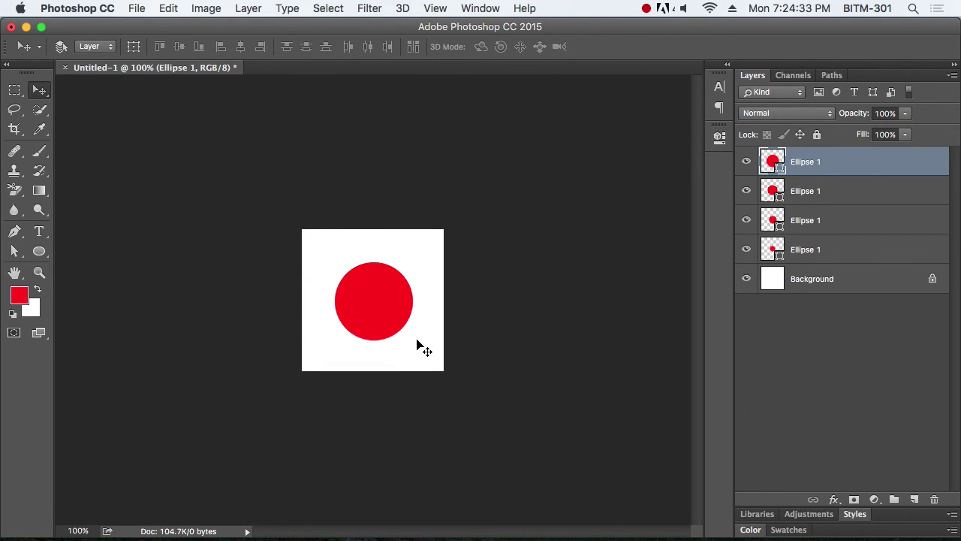
# - Show the Timeline, create a frame animation and set the first frame's delay to 0.2 seconds
pyautogui.click(485, 9)
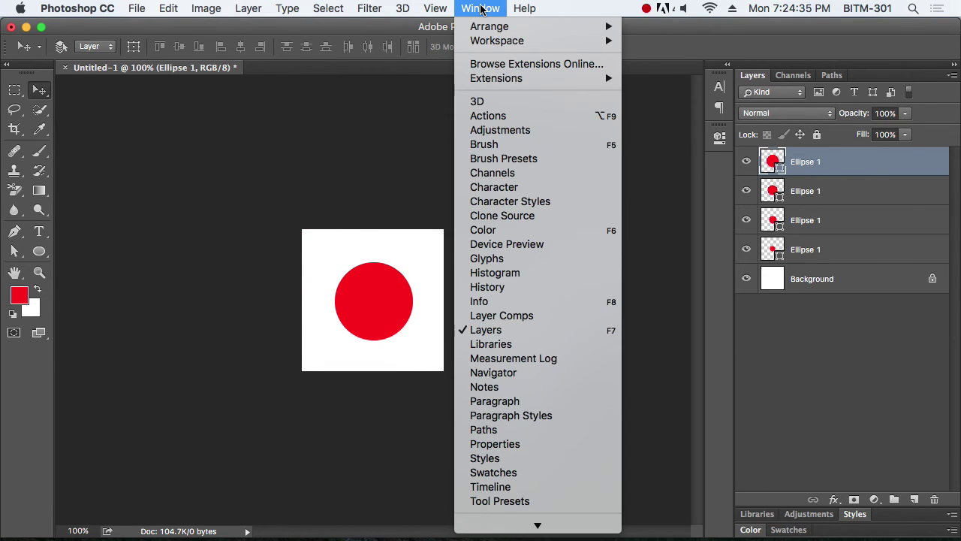
pyautogui.moveTo(537, 525)
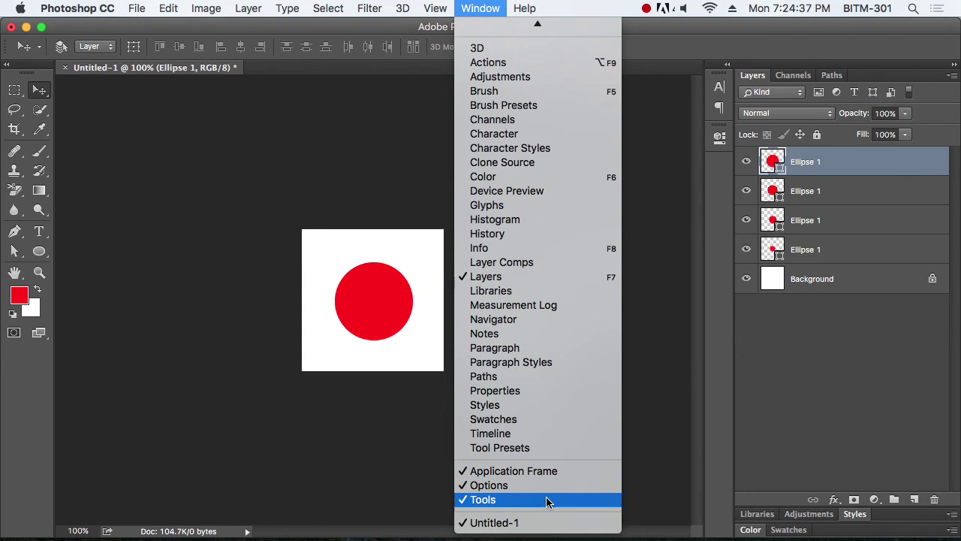
pyautogui.click(540, 436)
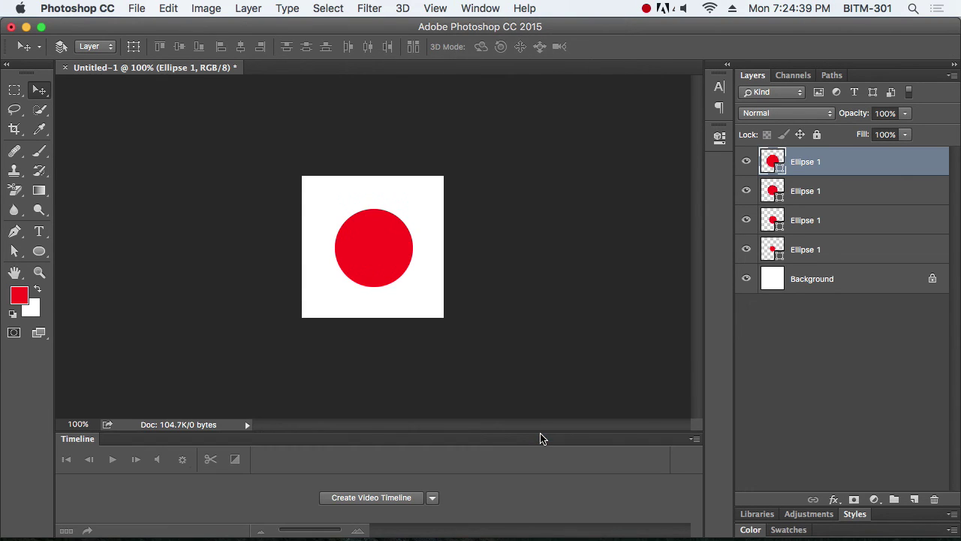
pyautogui.click(433, 499)
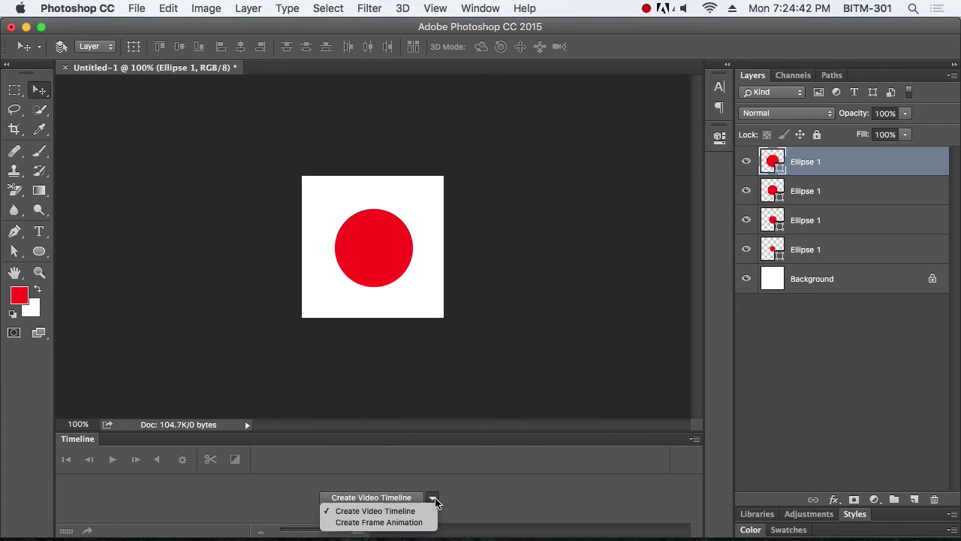
pyautogui.click(406, 522)
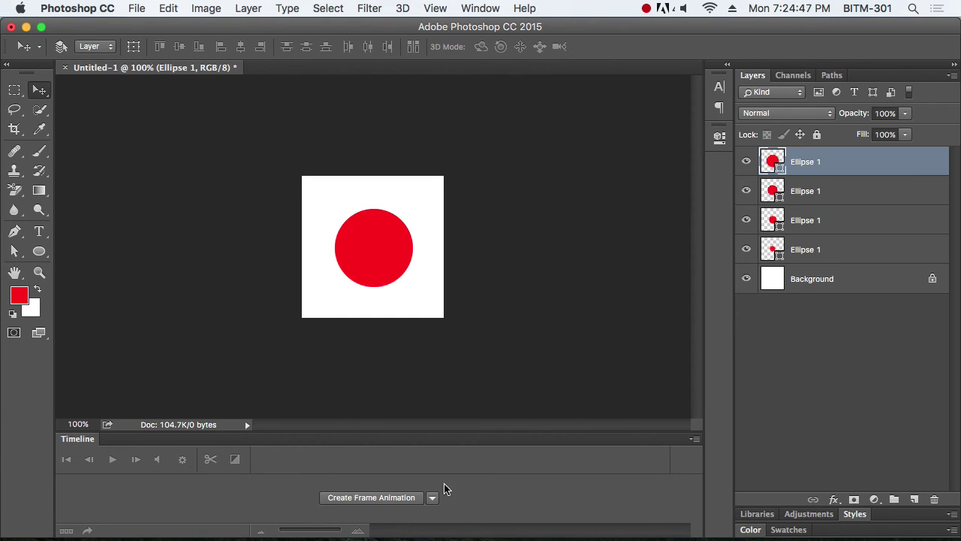
pyautogui.click(371, 498)
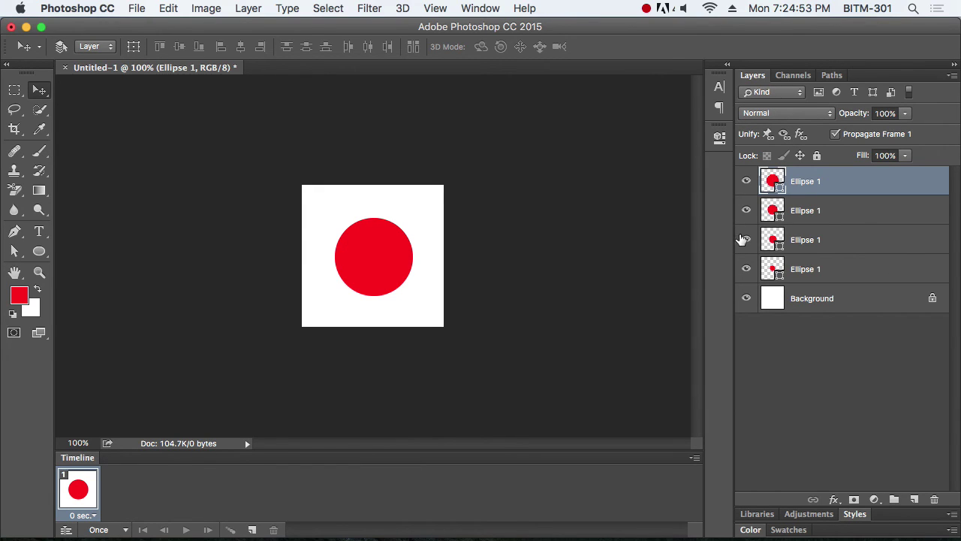
pyautogui.click(82, 515)
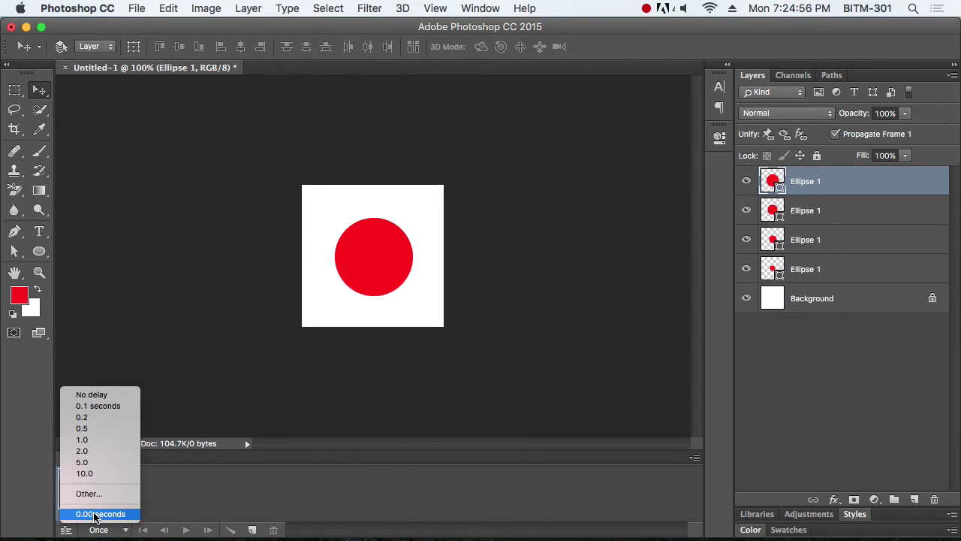
pyautogui.click(107, 419)
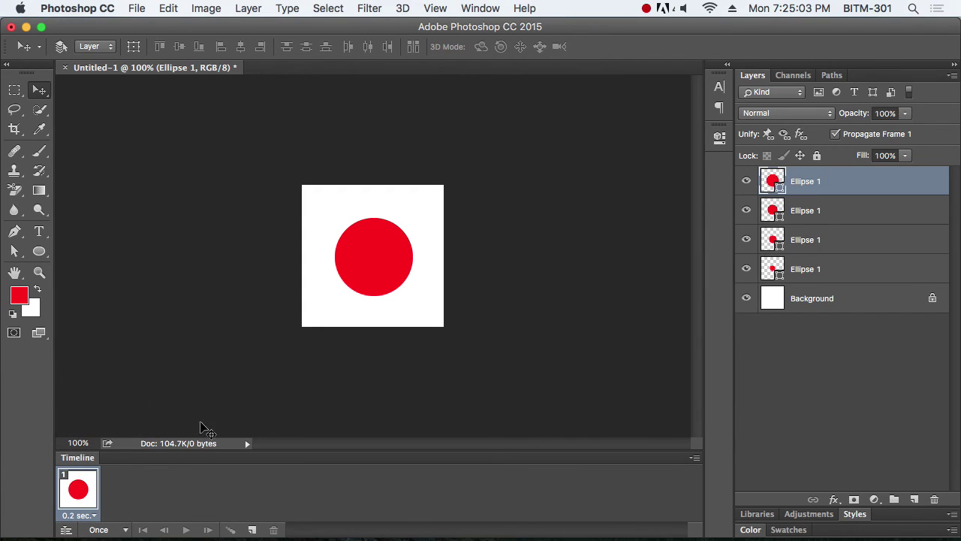
# - Show only the smallest circle in frame 1, and add three more frames that each reveal the next larger circle layer
pyautogui.moveTo(747, 181); pyautogui.dragTo(747, 261)
pyautogui.click(747, 269)
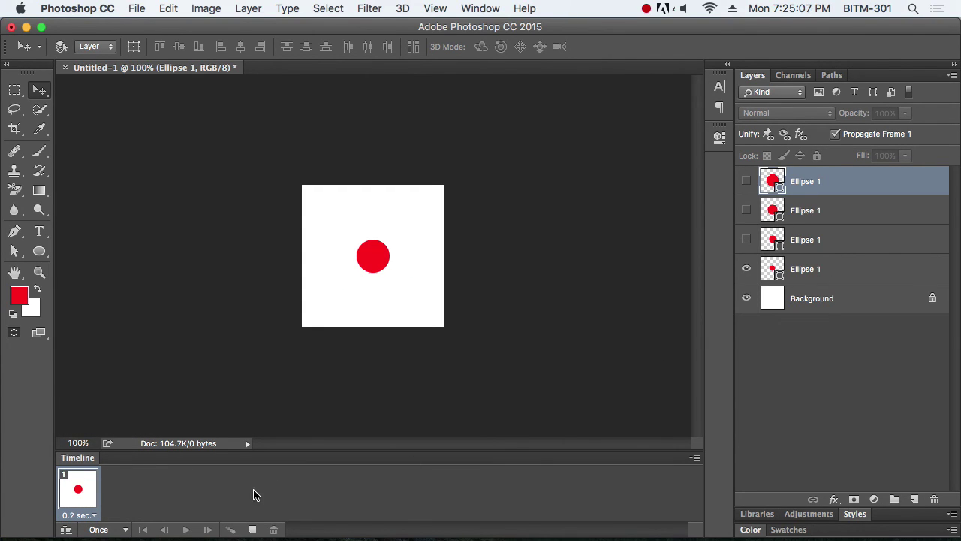
pyautogui.click(254, 531)
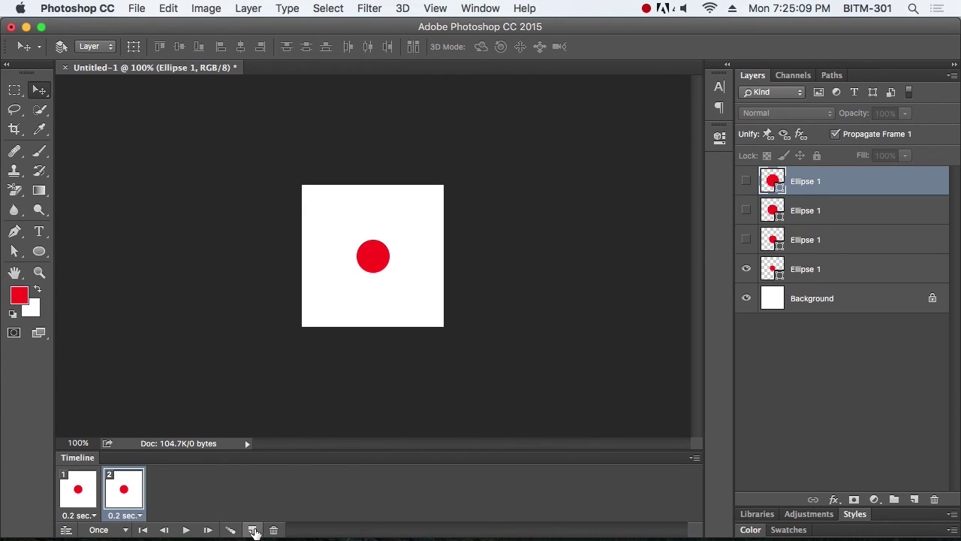
pyautogui.click(746, 241)
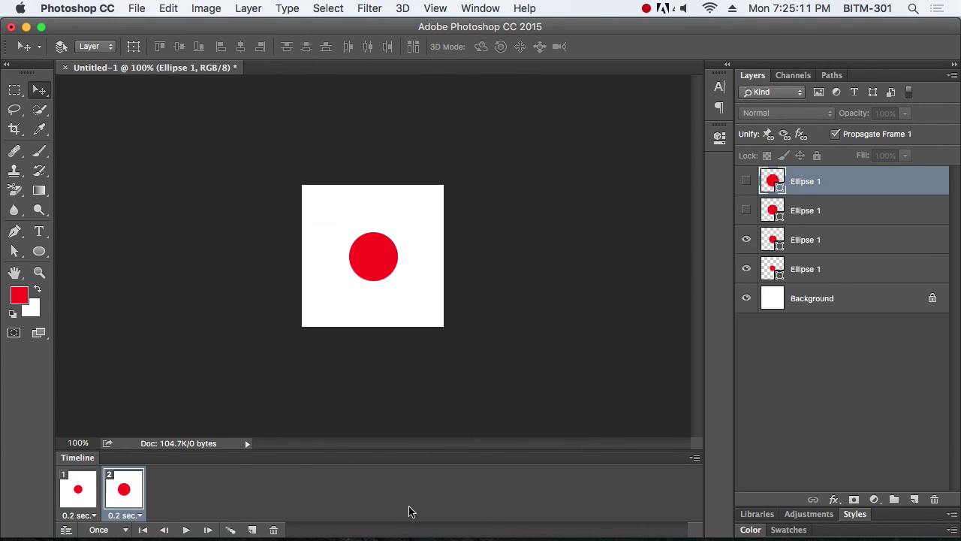
pyautogui.click(253, 530)
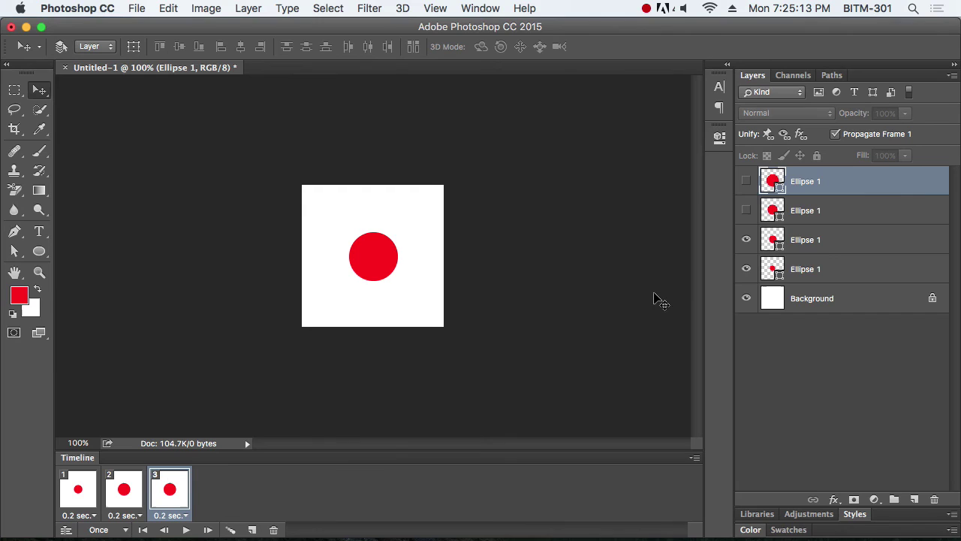
pyautogui.click(747, 211)
pyautogui.click(252, 530)
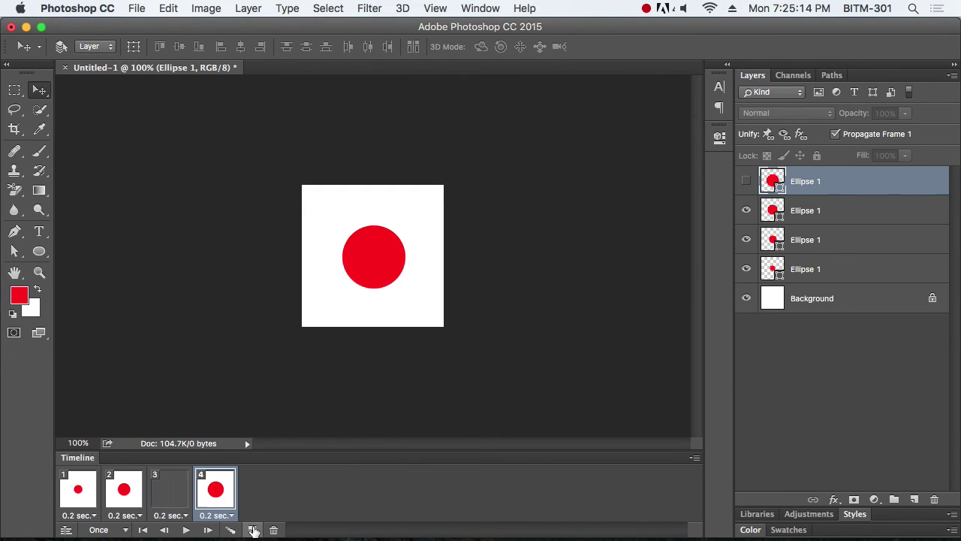
pyautogui.click(746, 181)
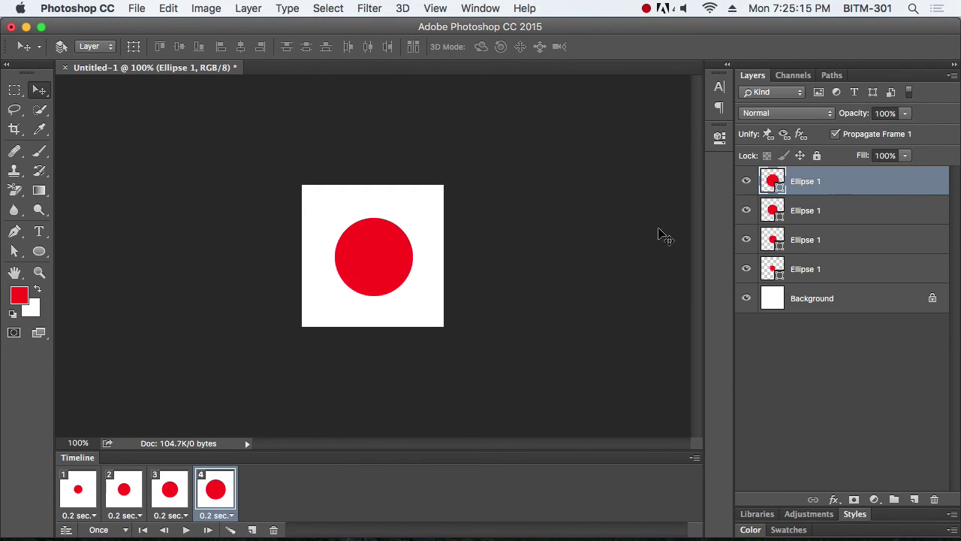
# - Play the four-frame animation several times to preview the growing circle
pyautogui.click(185, 531)
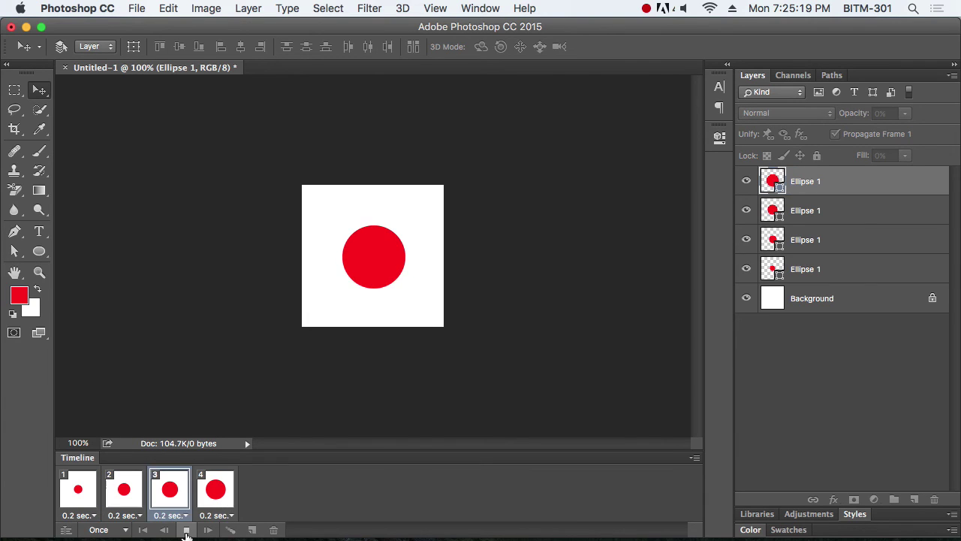
pyautogui.click(185, 530)
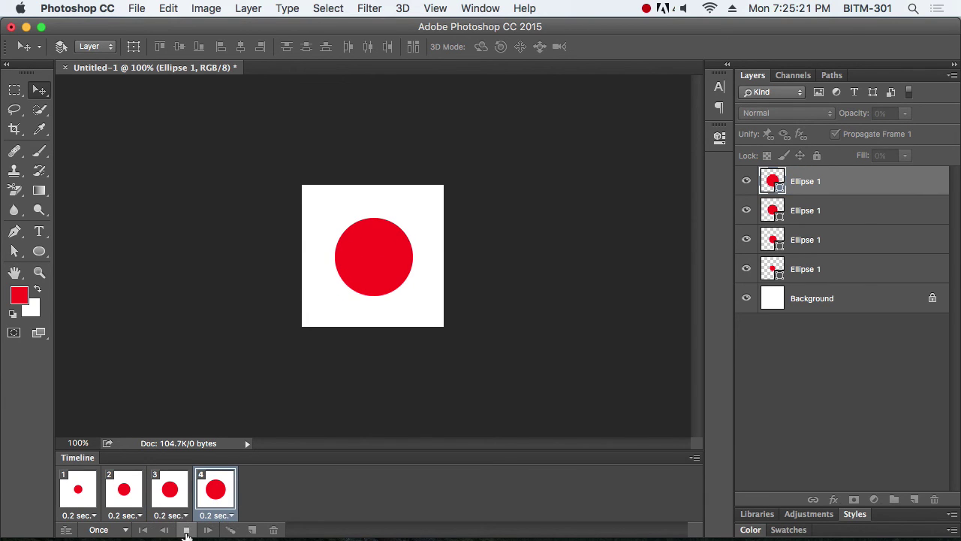
pyautogui.click(186, 530)
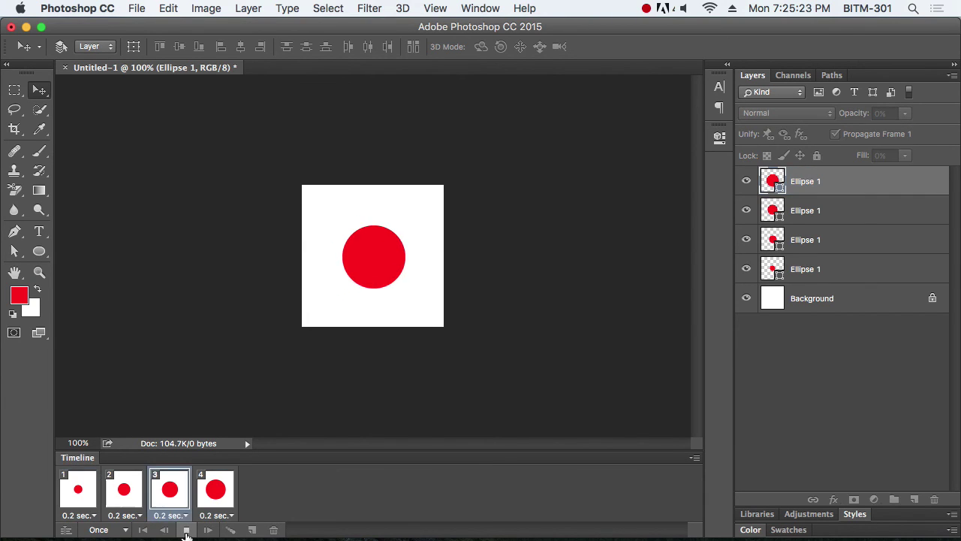
pyautogui.click(185, 531)
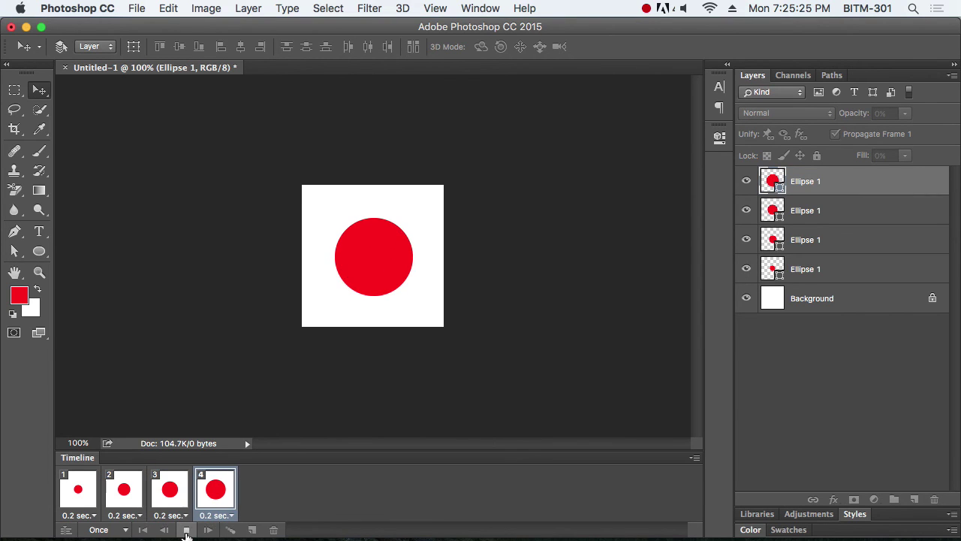
# - Set the delay of all four frames to 0.5 seconds and play the animation at that speed
pyautogui.click(80, 503)
pyautogui.keyDown('shift'); pyautogui.click(218, 499); pyautogui.keyUp('shift')
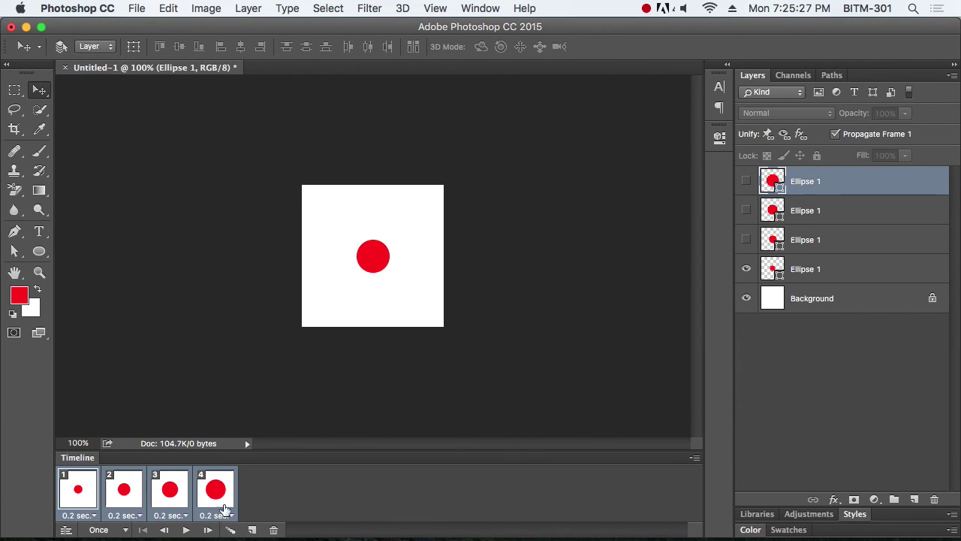
pyautogui.click(228, 515)
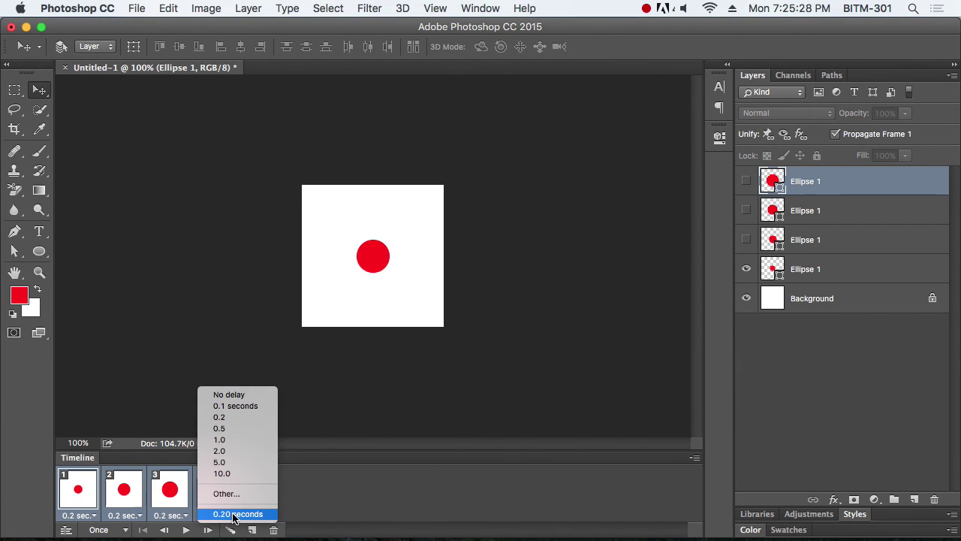
pyautogui.click(245, 427)
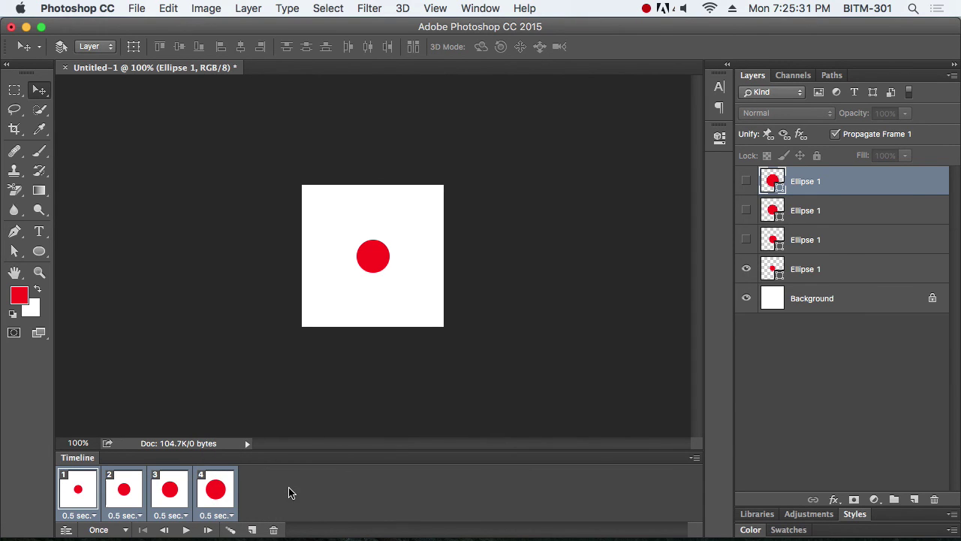
pyautogui.click(186, 529)
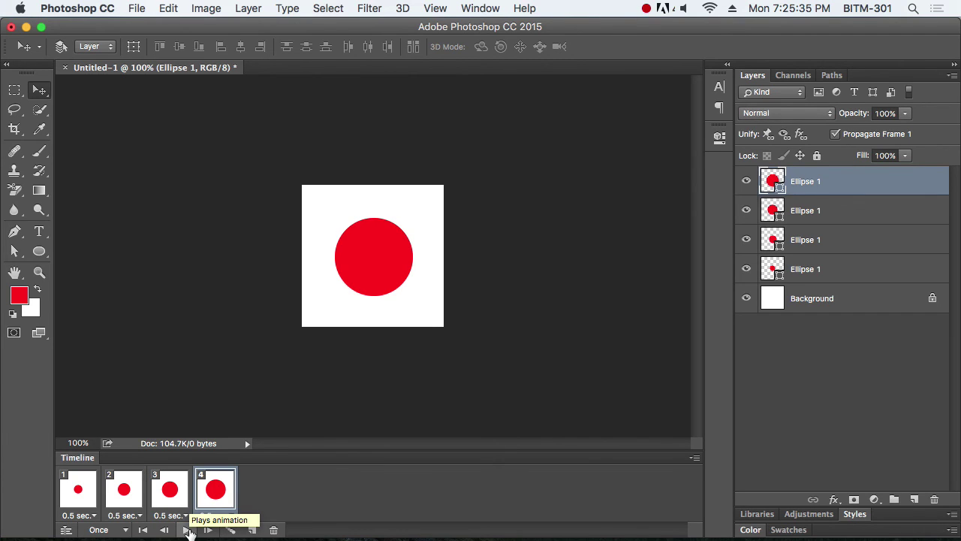
pyautogui.click(187, 530)
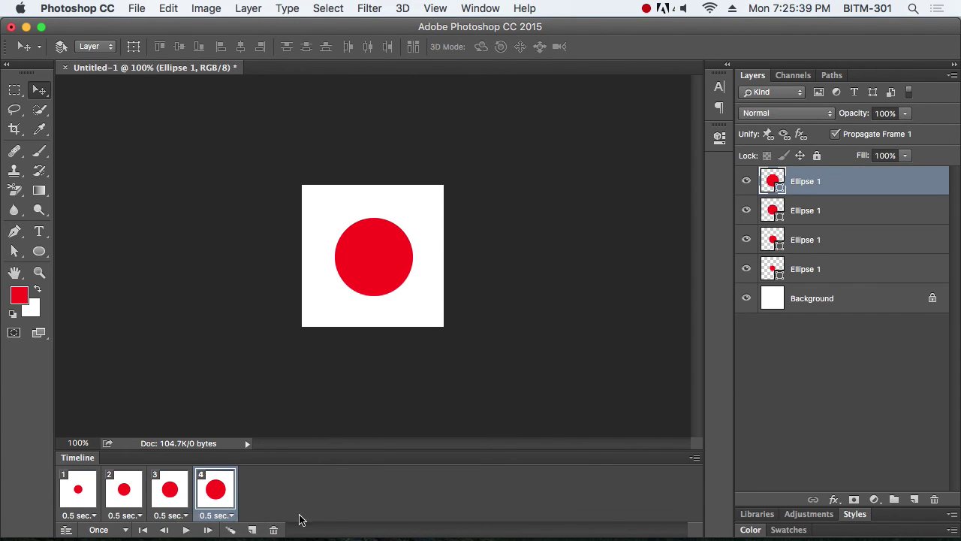
# - Set the delay of all four frames to 0.2 seconds and replay the animation
pyautogui.click(231, 516)
pyautogui.click(353, 506)
pyautogui.click(79, 492)
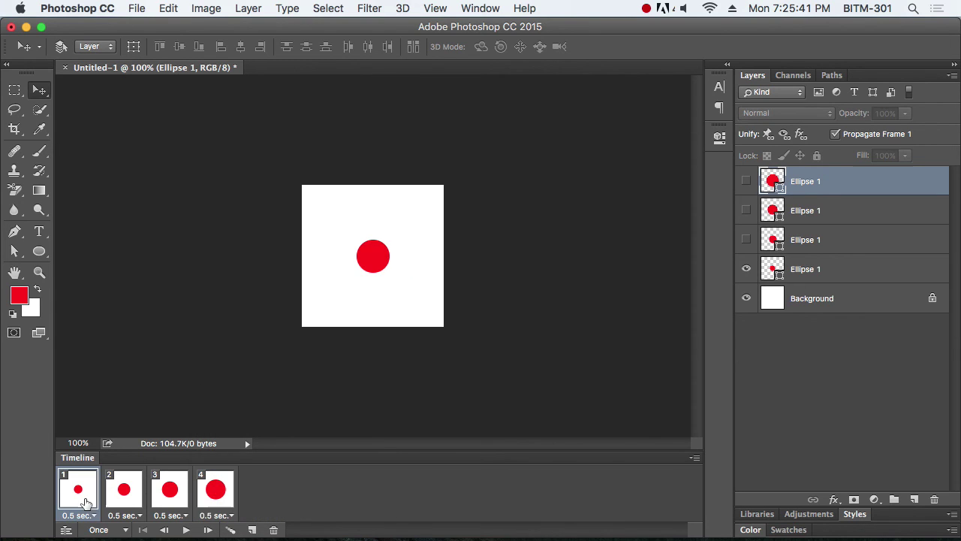
pyautogui.keyDown('shift'); pyautogui.click(227, 499); pyautogui.keyUp('shift')
pyautogui.click(229, 515)
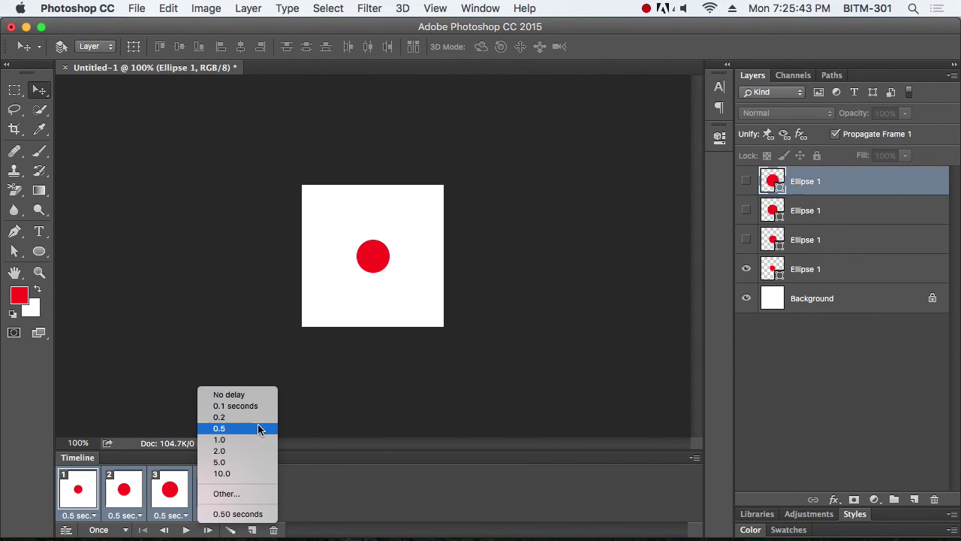
pyautogui.click(219, 416)
pyautogui.click(186, 531)
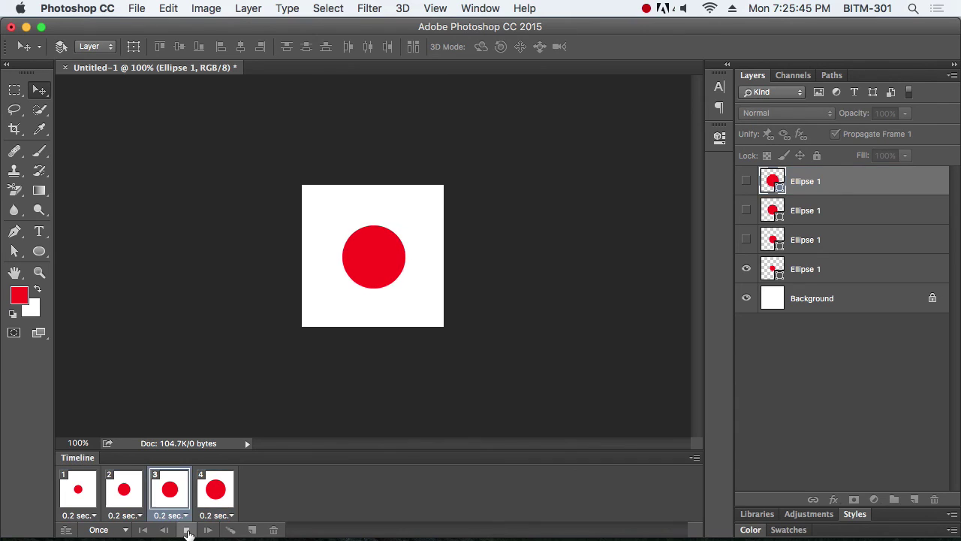
pyautogui.click(186, 531)
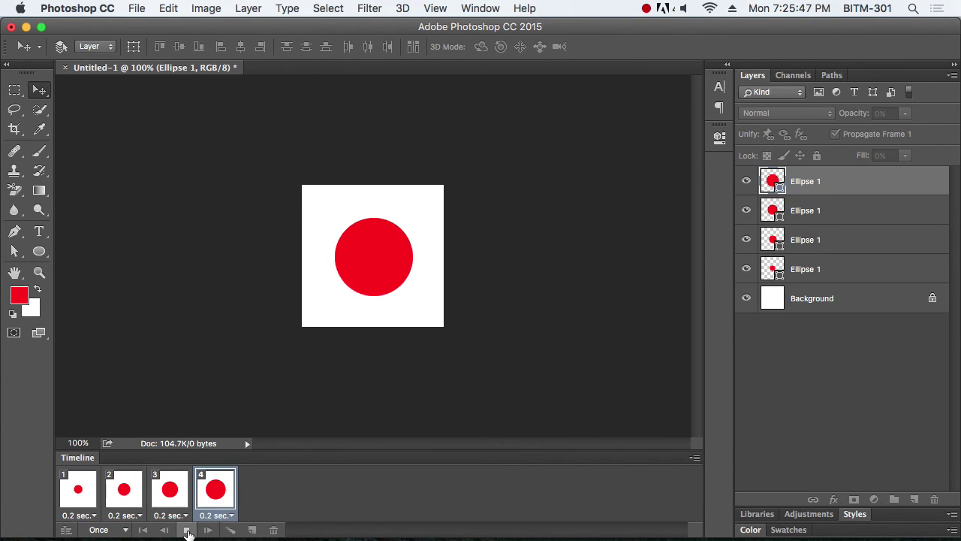
# - Start an Export As of the document and choose GIF as the file format
pyautogui.click(137, 9)
pyautogui.moveTo(220, 217)
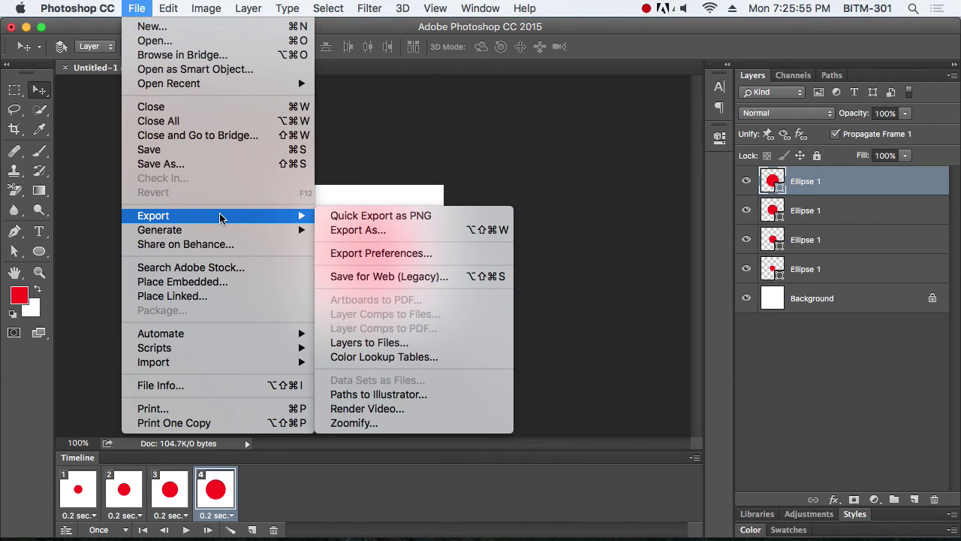
pyautogui.click(403, 231)
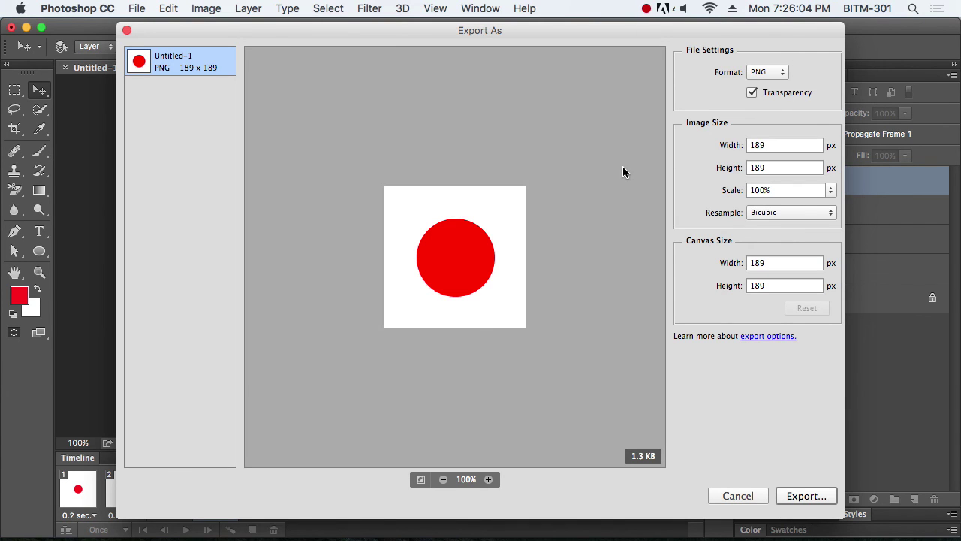
pyautogui.click(775, 73)
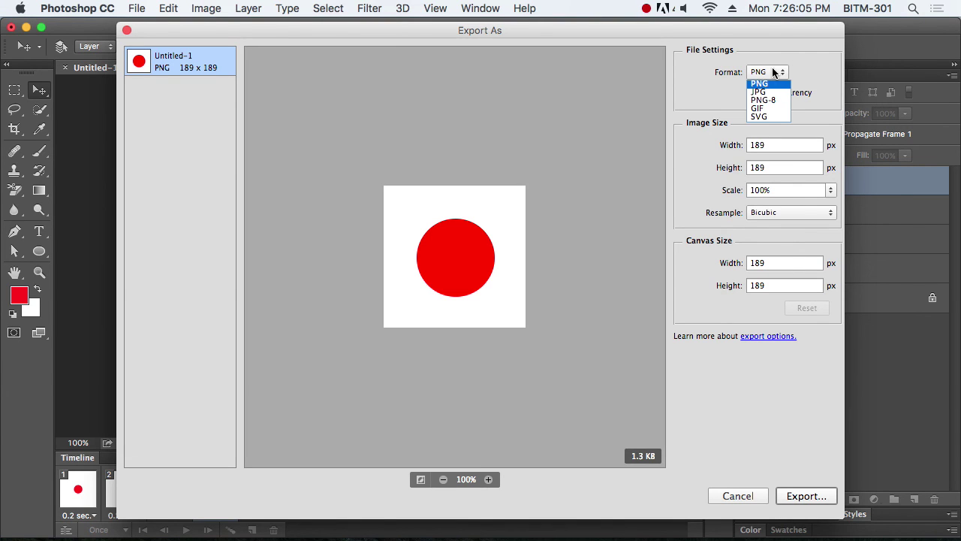
pyautogui.click(773, 109)
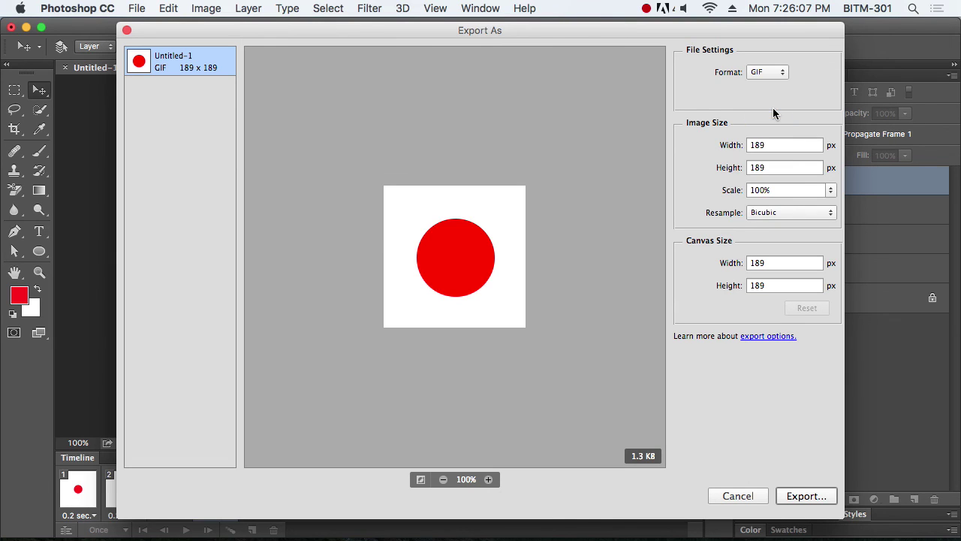
# - Export the GIF to the Desktop with the file name test.gif
pyautogui.click(808, 496)
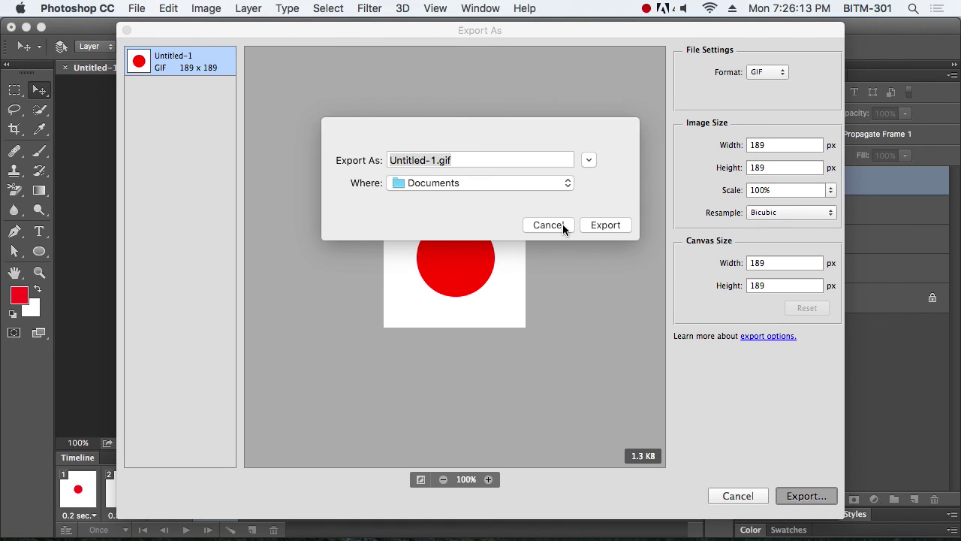
pyautogui.click(589, 160)
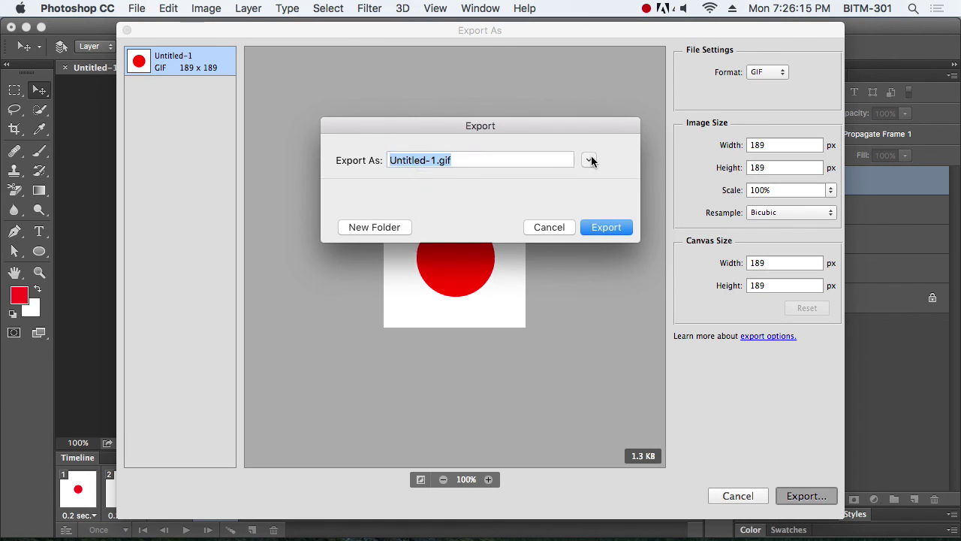
pyautogui.click(429, 161)
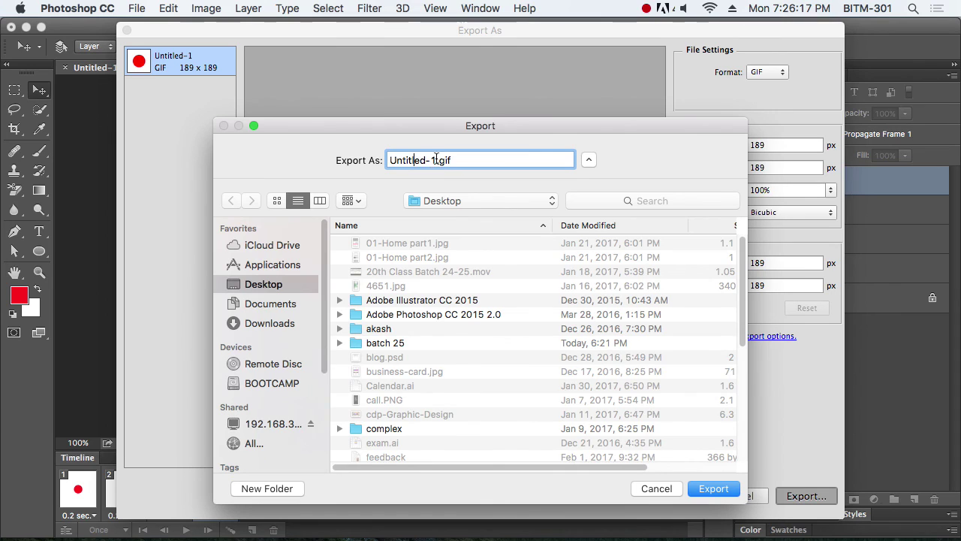
pyautogui.moveTo(439, 160); pyautogui.dragTo(389, 160)
pyautogui.write('test')
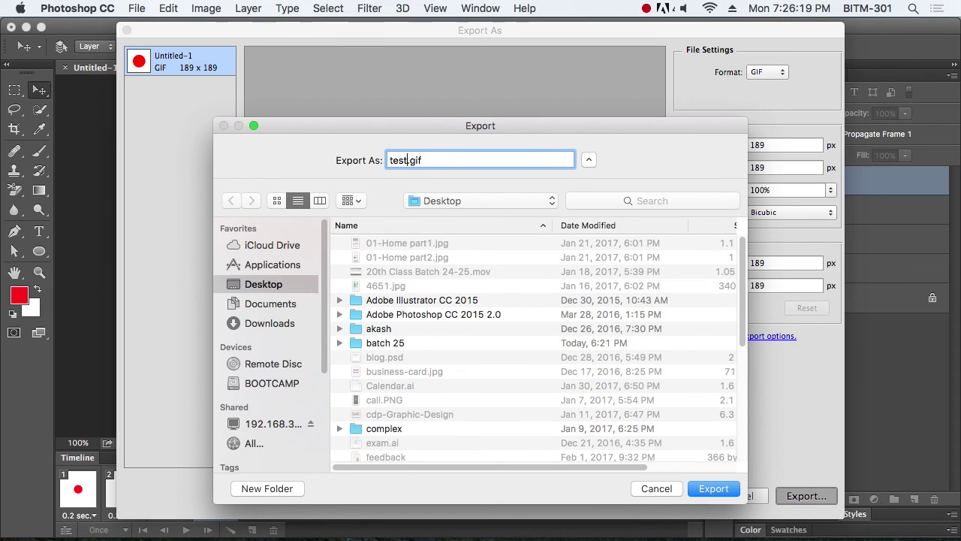
pyautogui.press('Return')
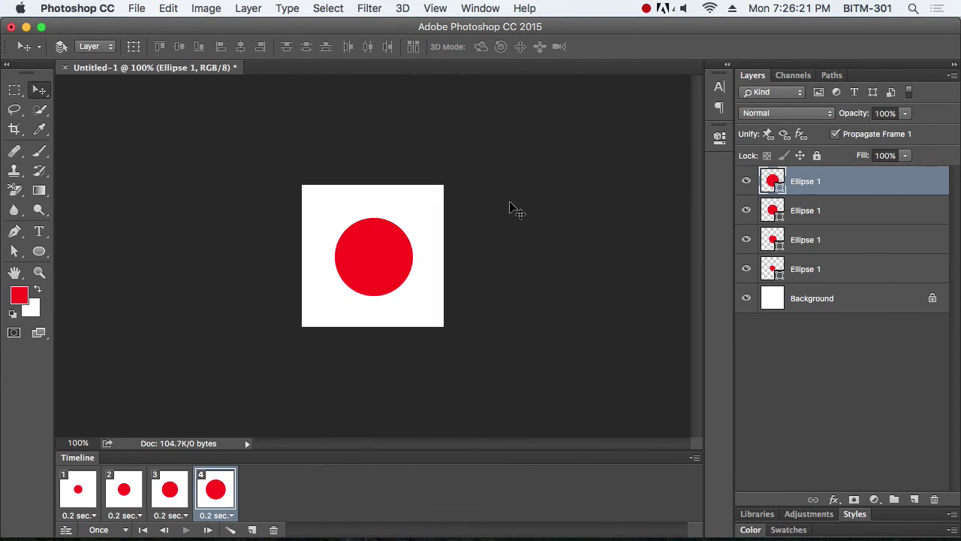
# - Minimize the Photoshop window, close the Finder window and select test.gif on the desktop
pyautogui.click(26, 27)
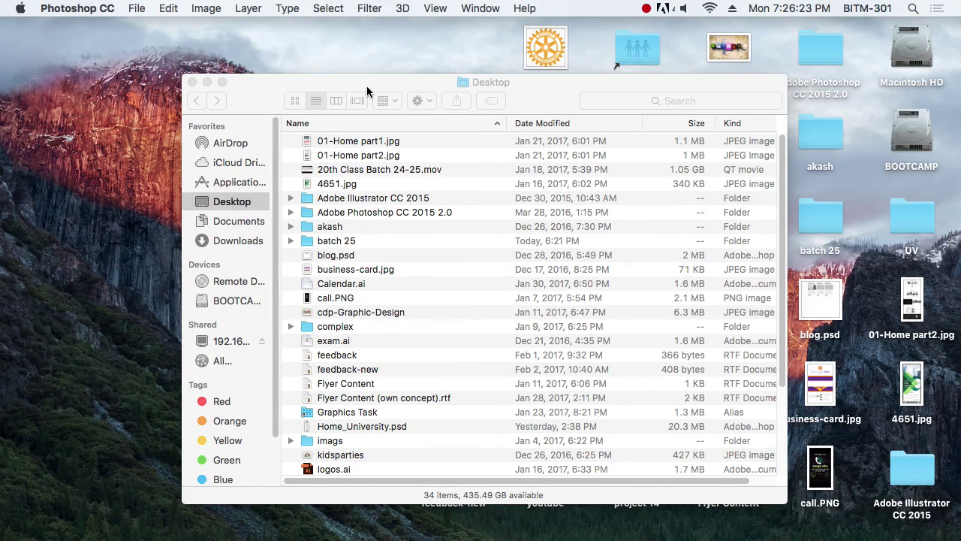
pyautogui.click(192, 82)
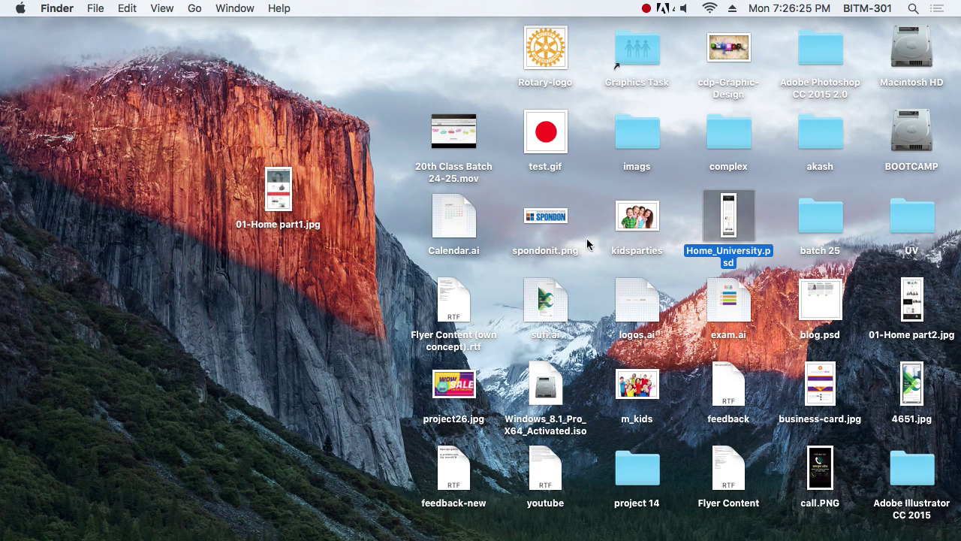
pyautogui.press('t')
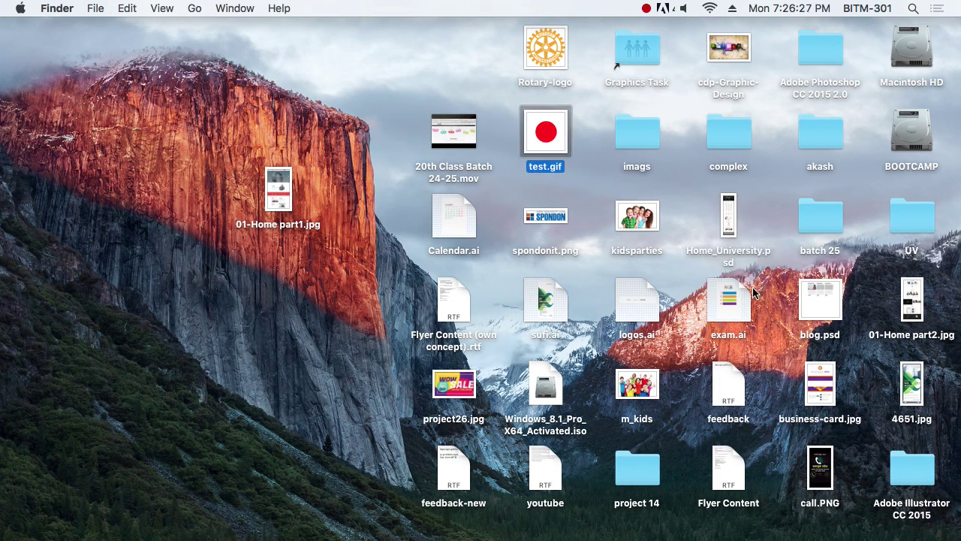
# - Switch to Firefox and open a new empty tab
pyautogui.moveTo(391, 537)
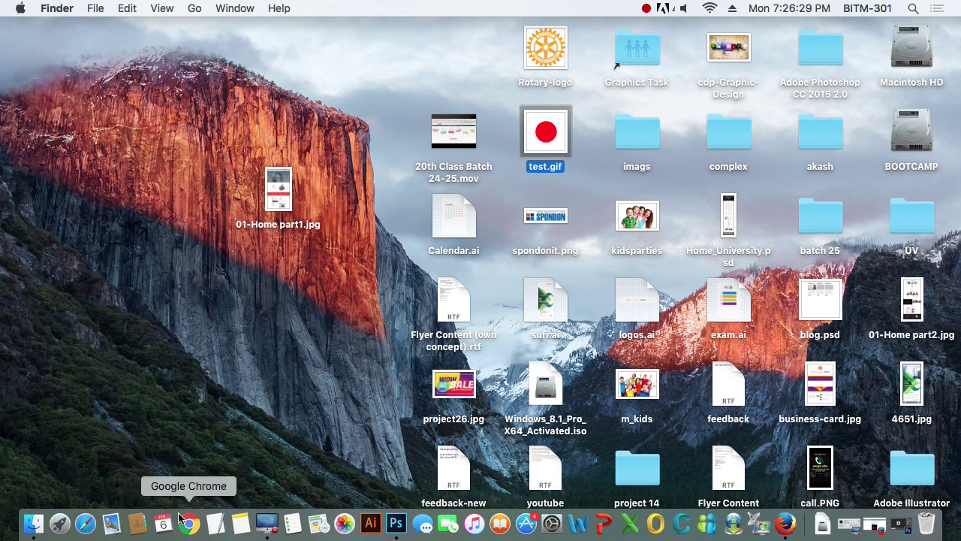
pyautogui.click(784, 524)
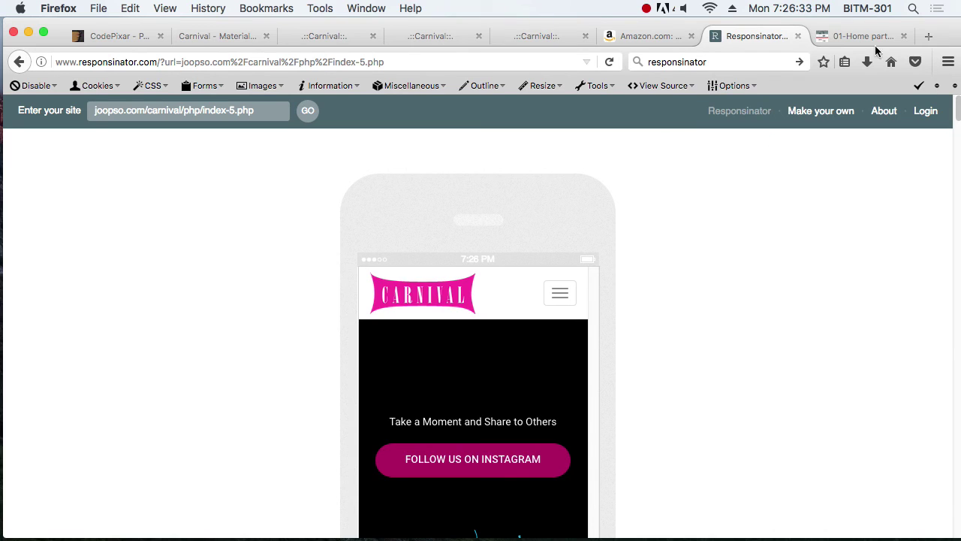
pyautogui.click(928, 36)
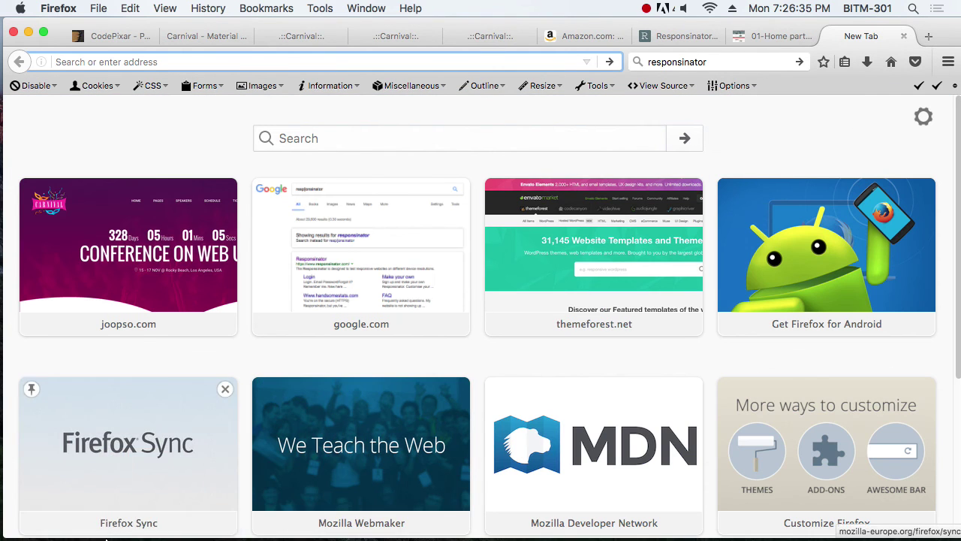
# - Open a new Finder window, sort the Desktop folder by date modified and open test.gif in the Firefox tab
pyautogui.rightClick(34, 523)
pyautogui.click(80, 379)
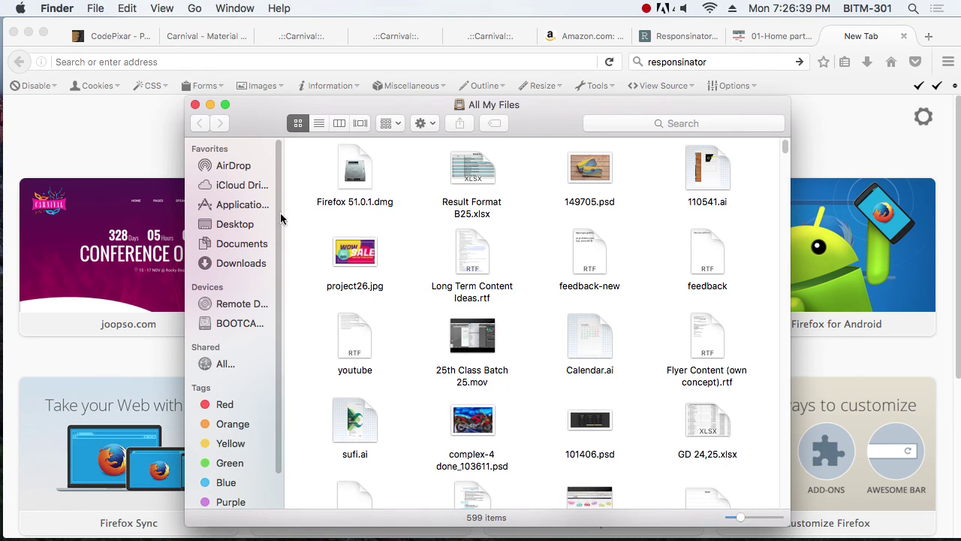
pyautogui.click(231, 224)
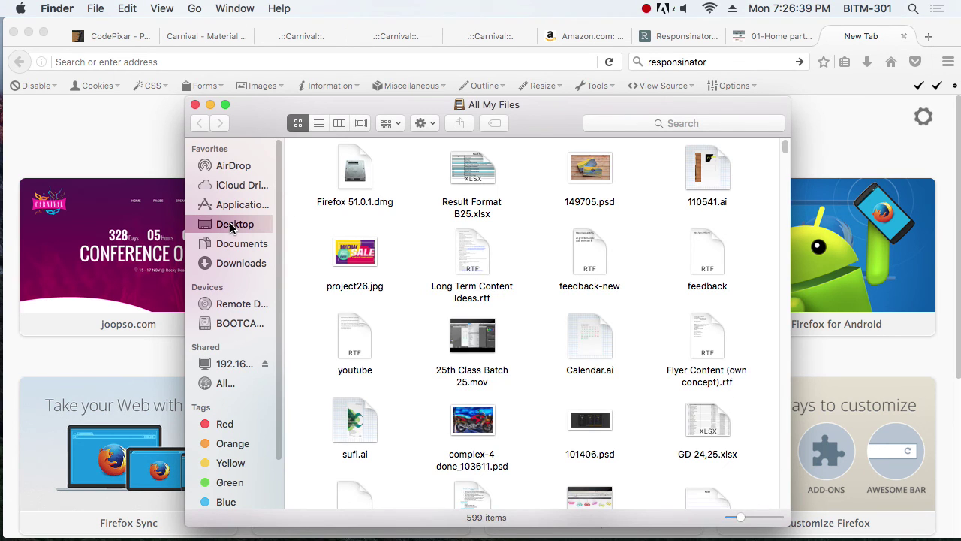
pyautogui.click(546, 146)
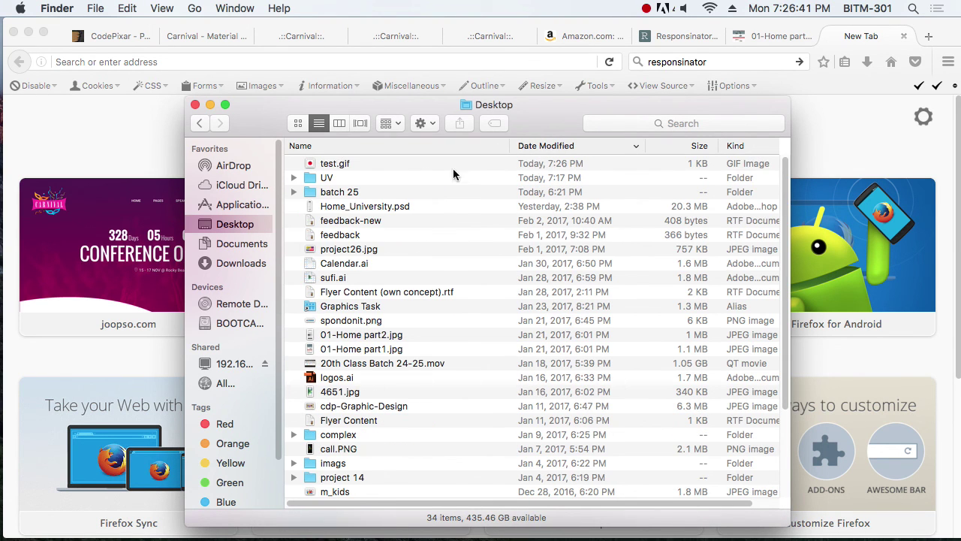
pyautogui.moveTo(328, 167); pyautogui.dragTo(874, 144)
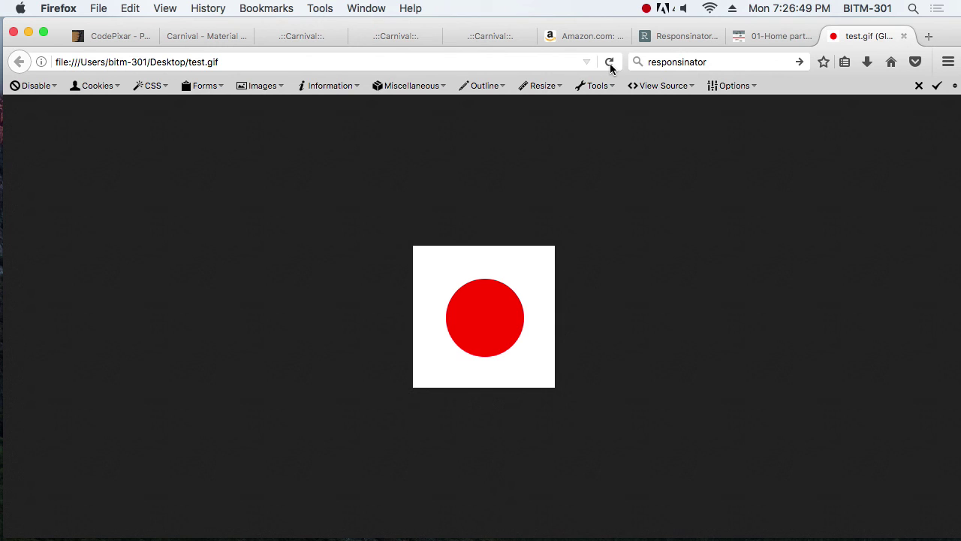
# - Switch to Photoshop, open the animation in Save for Web (Legacy) and choose GIF as the file format
pyautogui.press('super+Tab')
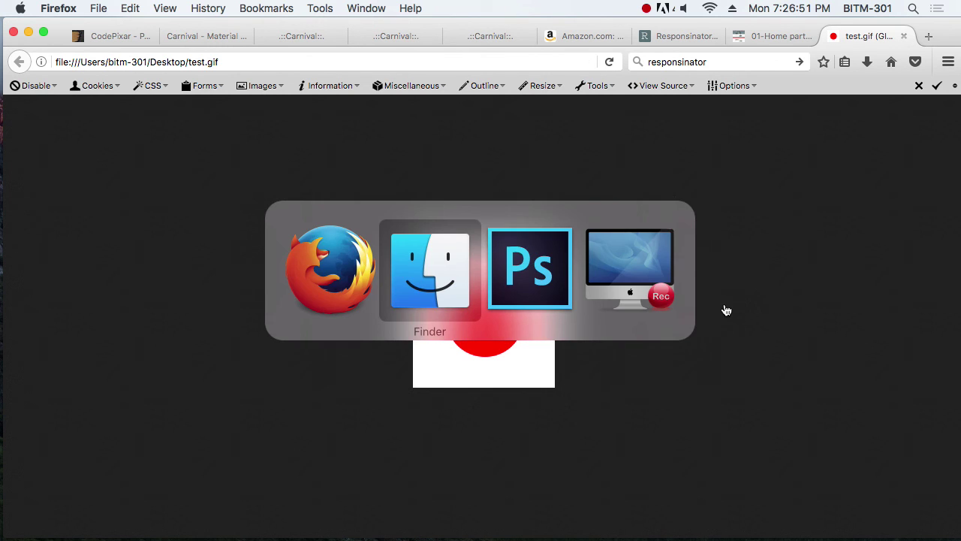
pyautogui.press('super+Tab')
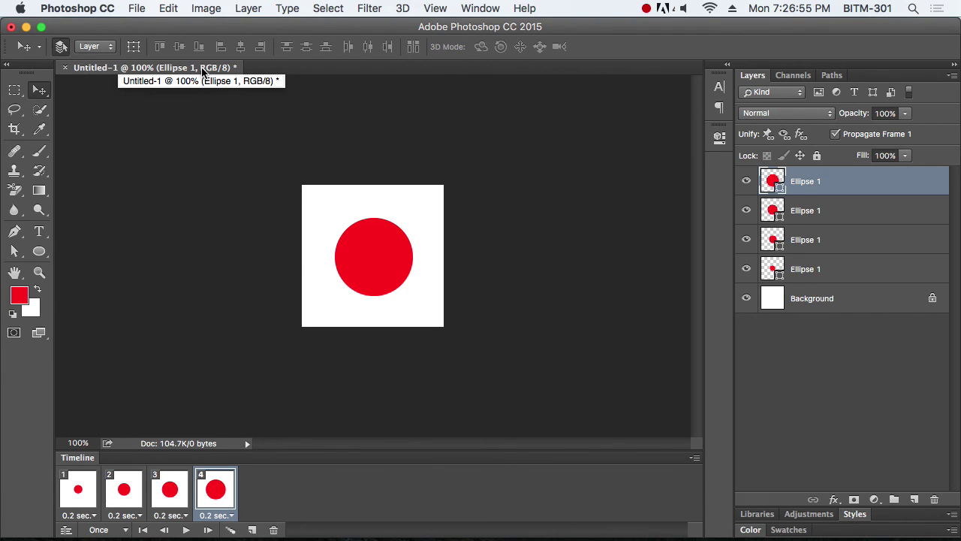
pyautogui.click(136, 9)
pyautogui.moveTo(199, 217)
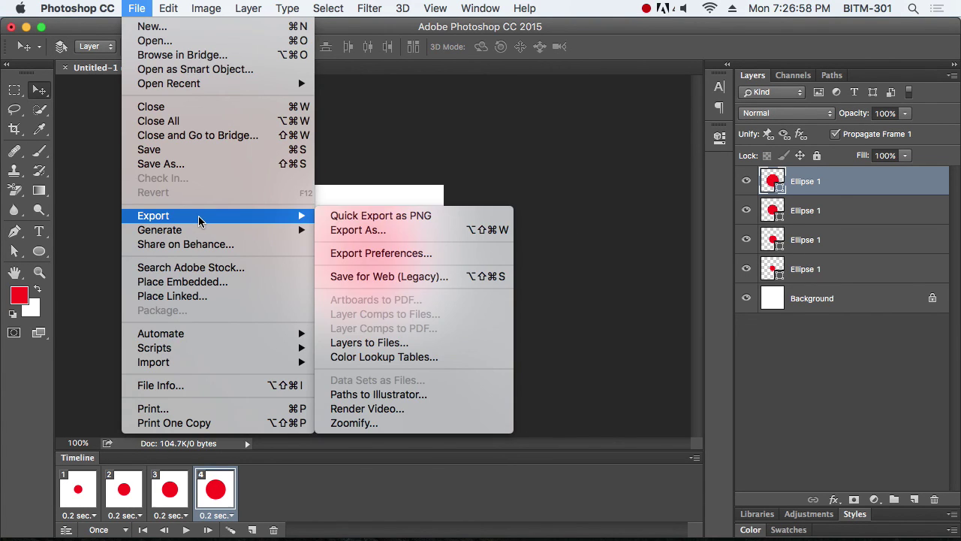
pyautogui.click(411, 277)
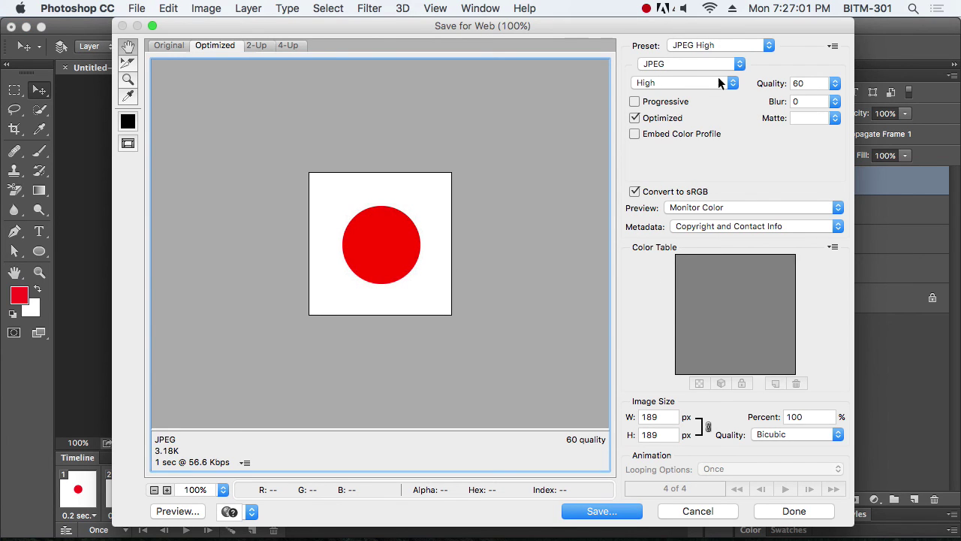
pyautogui.click(690, 64)
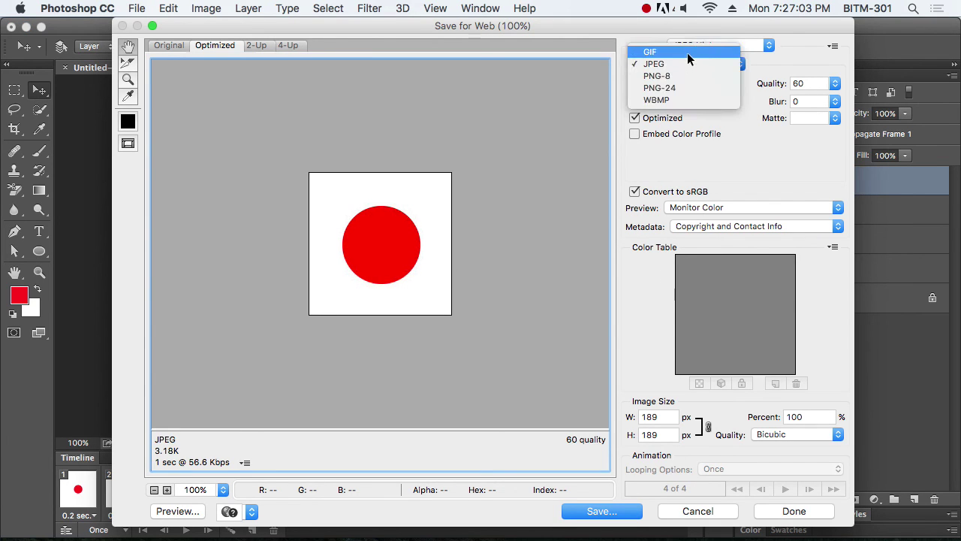
pyautogui.click(688, 52)
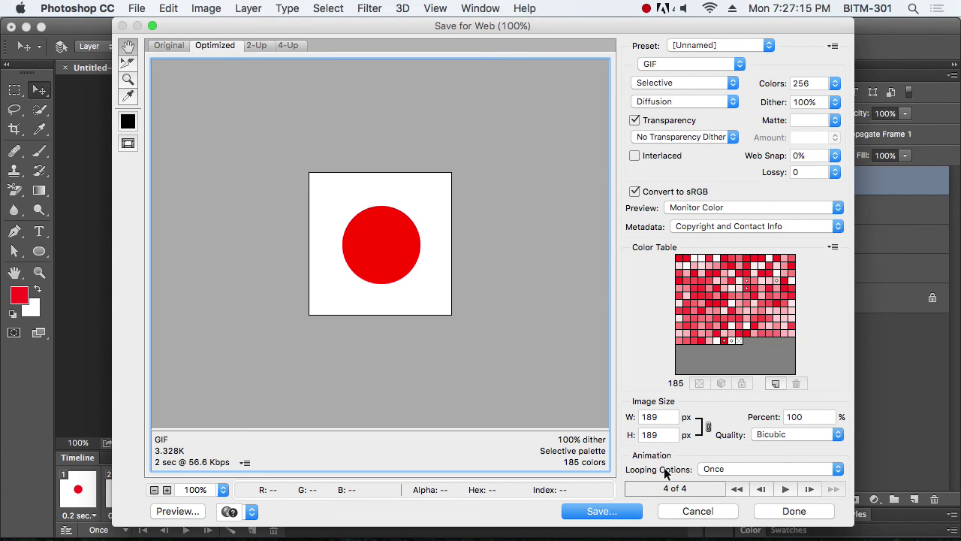
# - Try the Forever and Once looping options for the GIF animation and leave it set to Forever
pyautogui.click(734, 470)
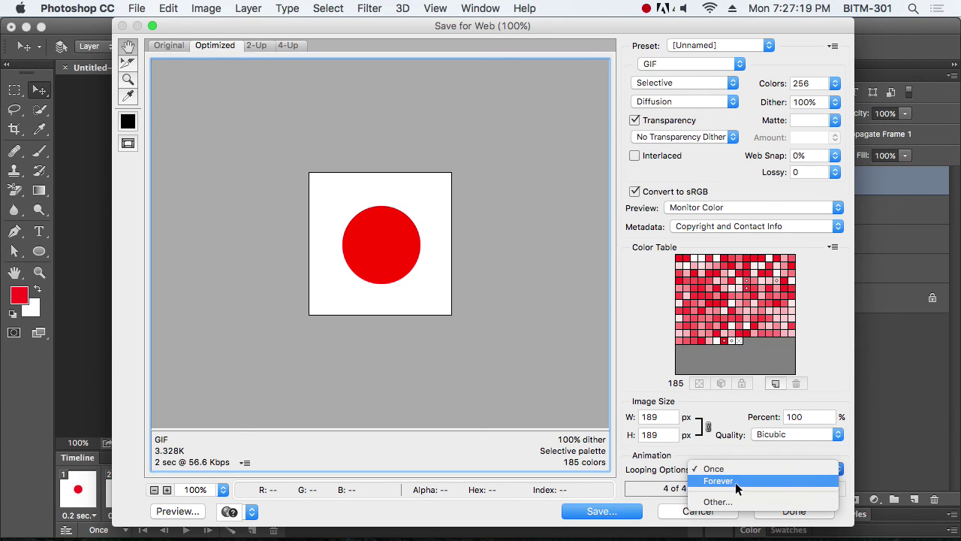
pyautogui.click(735, 482)
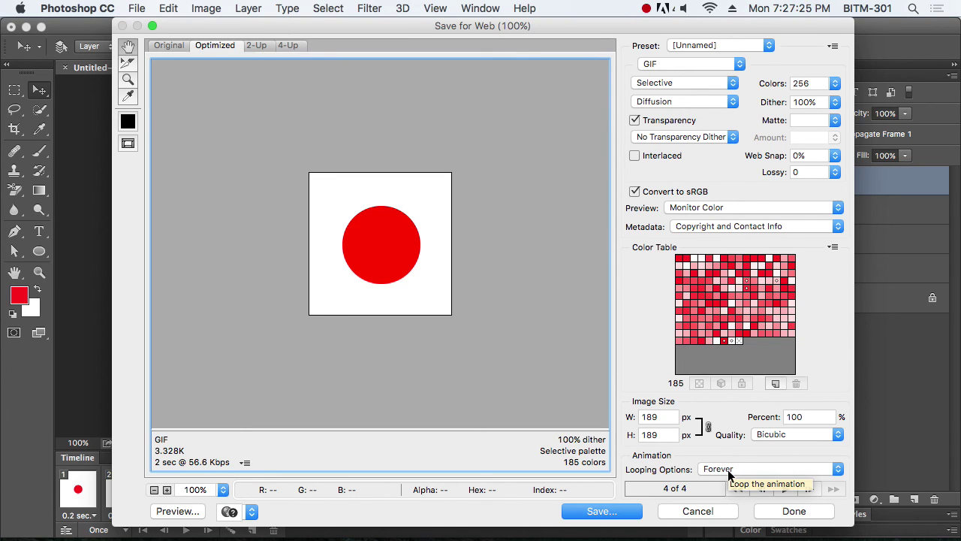
pyautogui.click(729, 471)
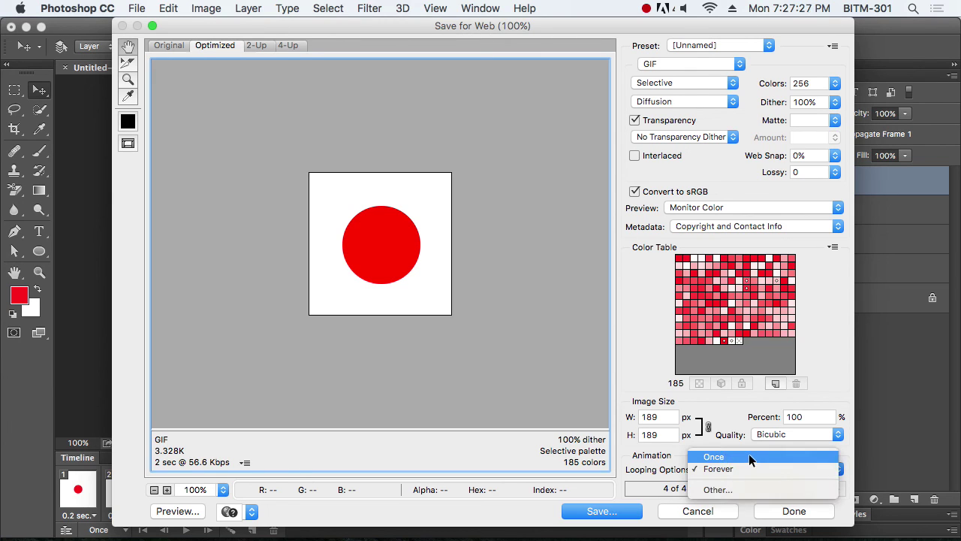
pyautogui.click(750, 458)
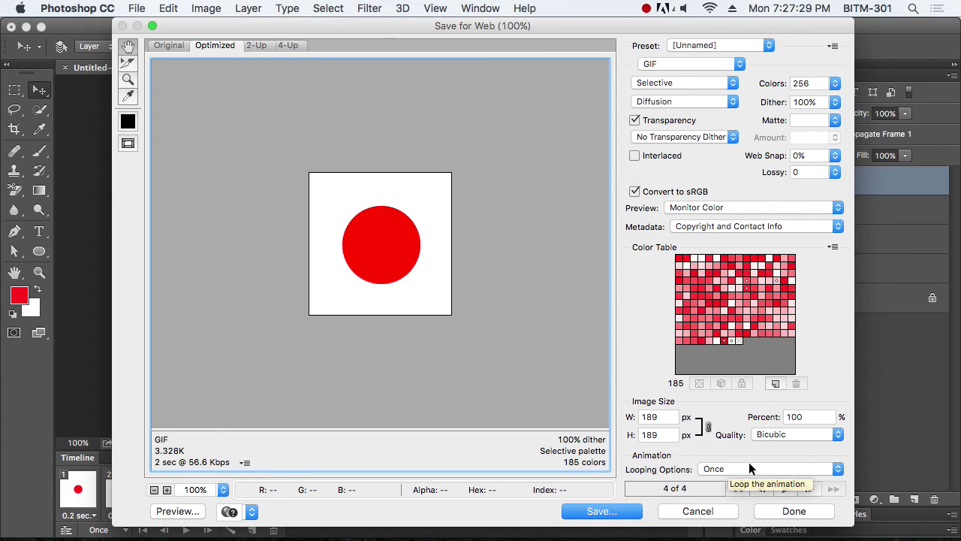
pyautogui.click(742, 470)
pyautogui.click(743, 481)
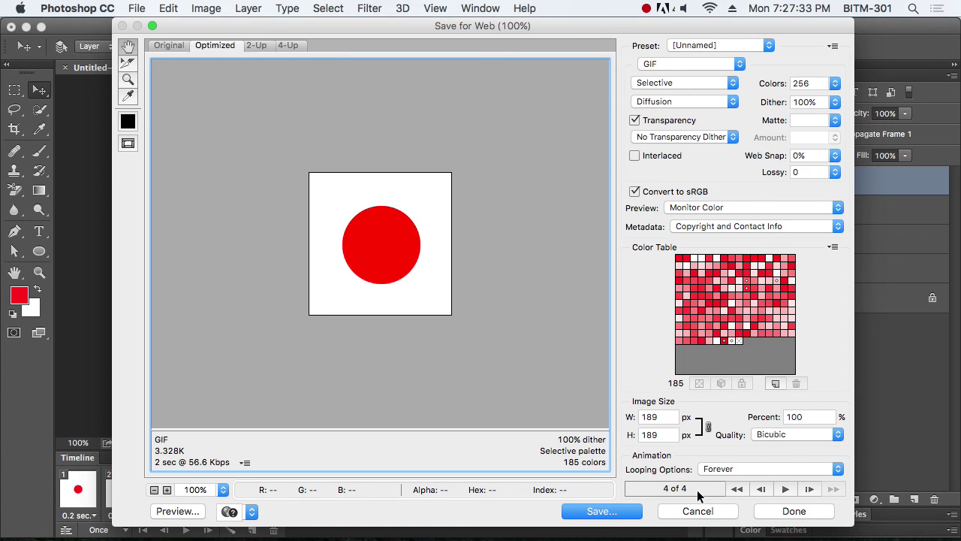
# - Save the optimized GIF to the Desktop as test.gif, replacing the existing file
pyautogui.click(607, 512)
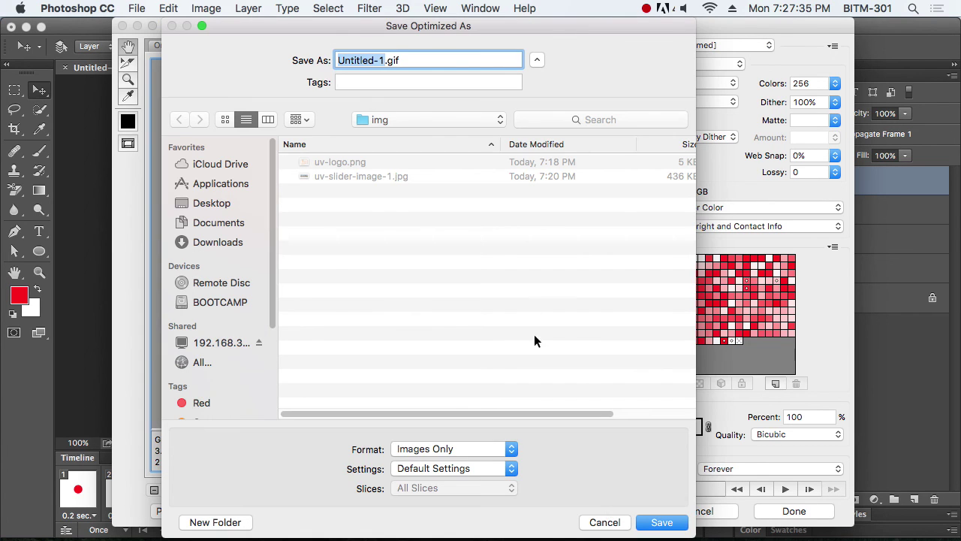
pyautogui.click(213, 206)
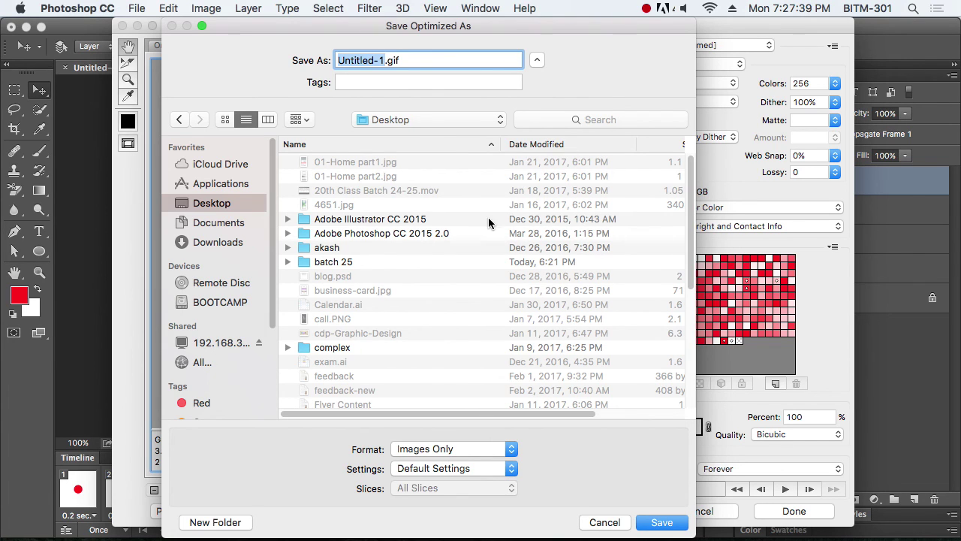
pyautogui.click(560, 145)
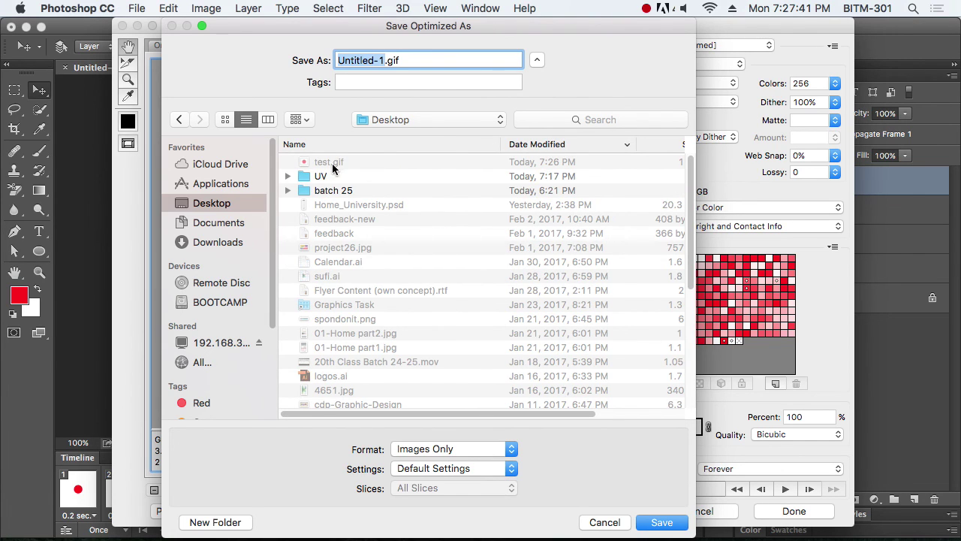
pyautogui.click(333, 164)
pyautogui.click(664, 525)
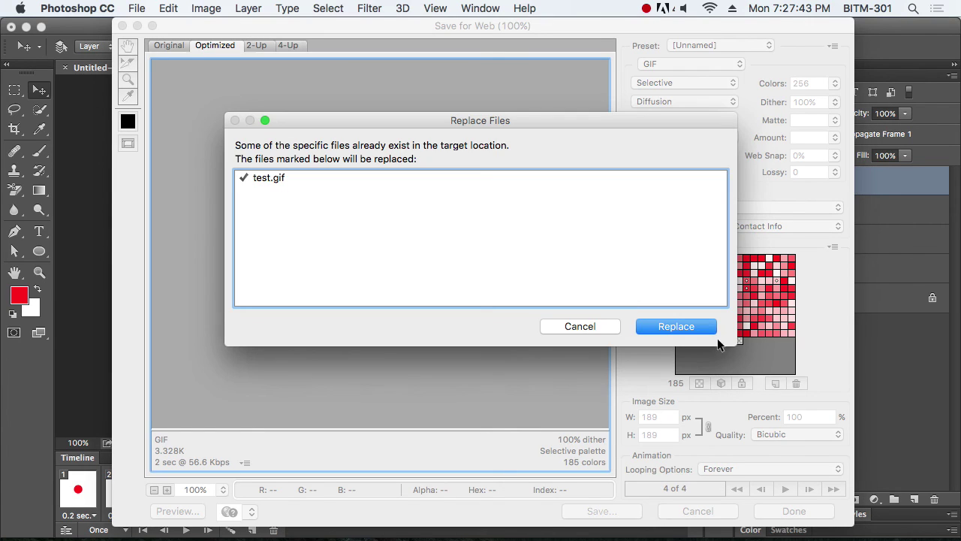
pyautogui.click(679, 328)
# - Switch to Firefox and reload test.gif to preview the looping animation
pyautogui.press('super+Tab')
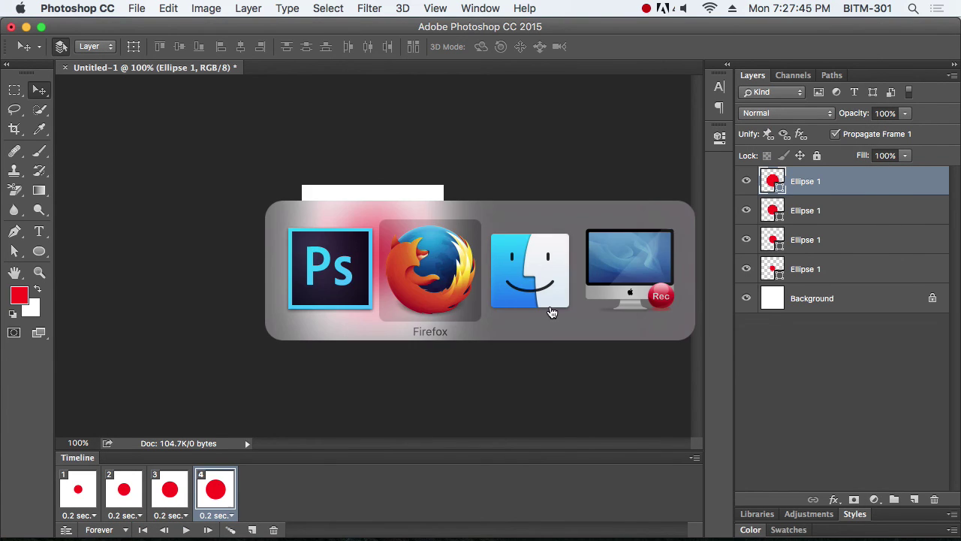
pyautogui.click(609, 62)
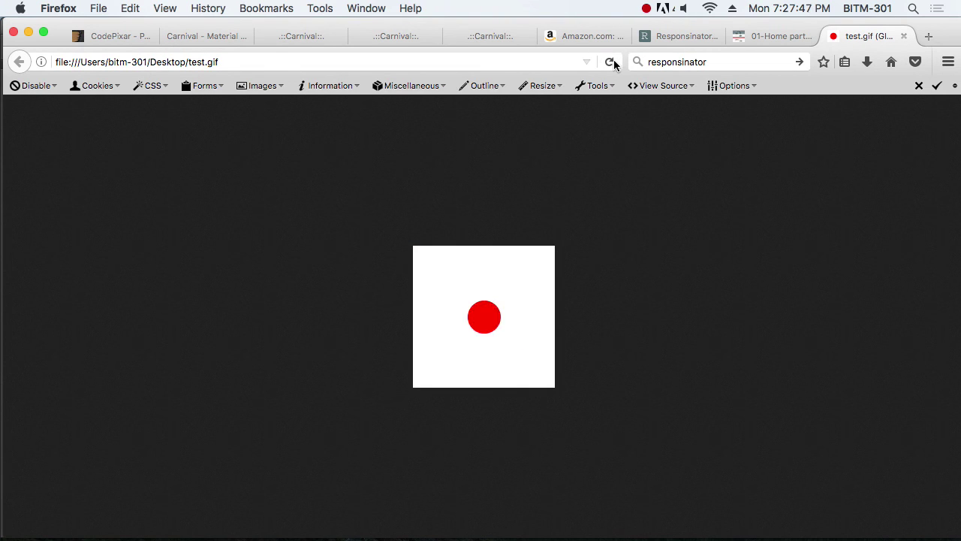